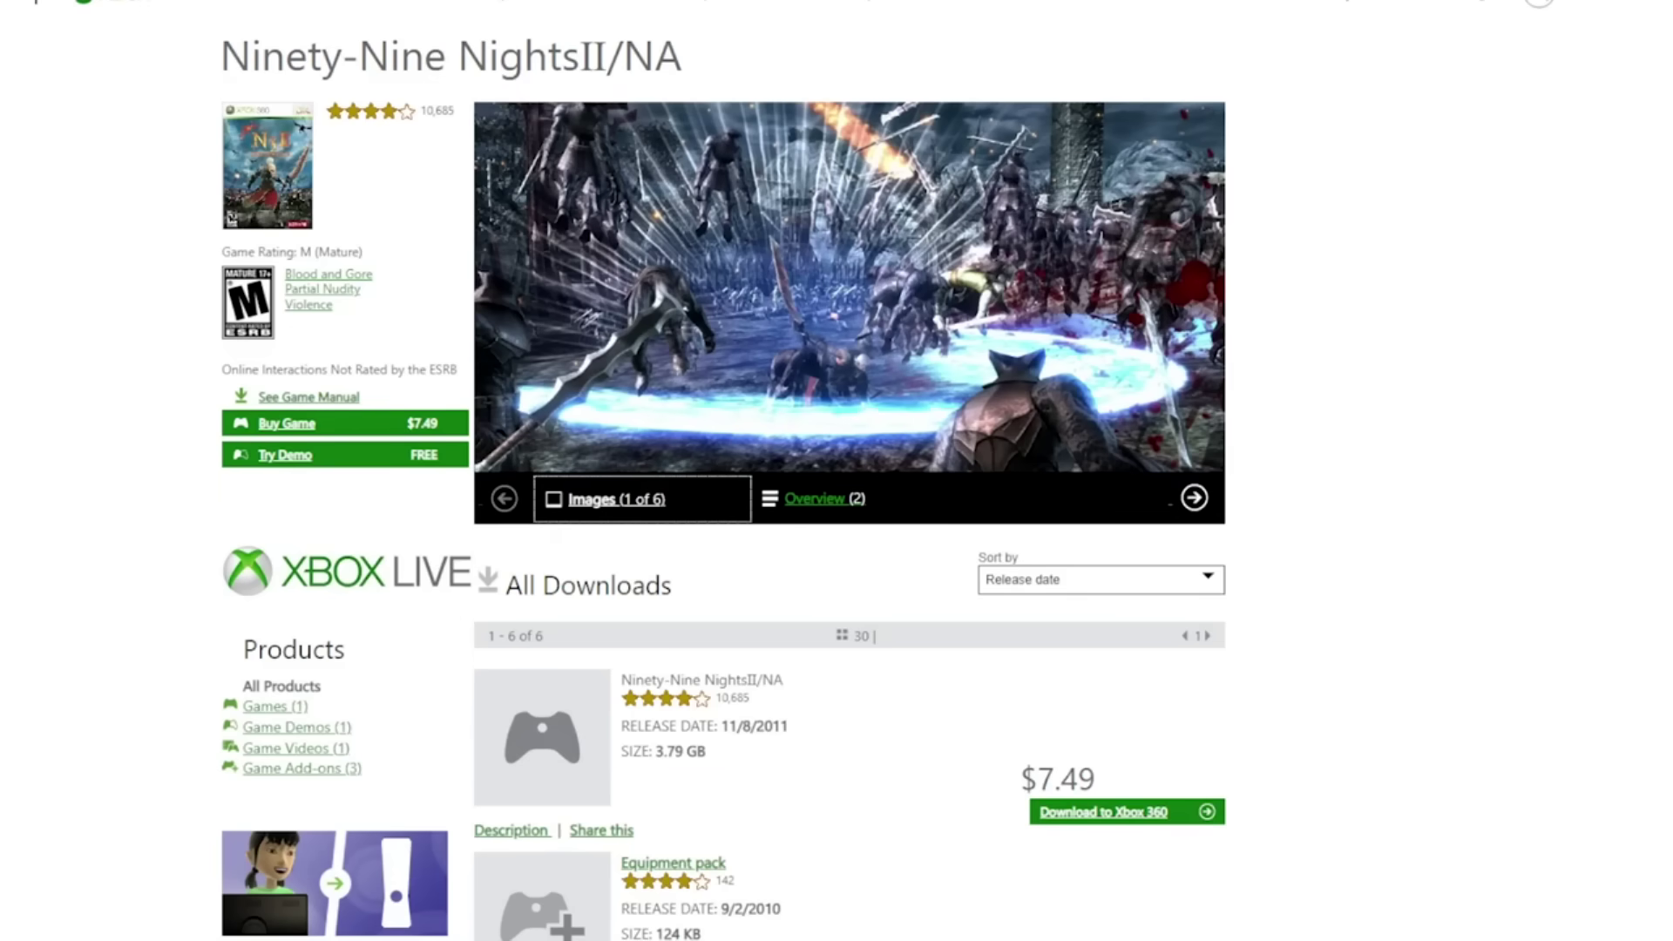
Page forward two screenshots in the gallery, then back three to reach image 2 of 8.
{"action": "left_click", "coordinate": [1193, 498]}
{"action": "left_click", "coordinate": [1193, 498]}
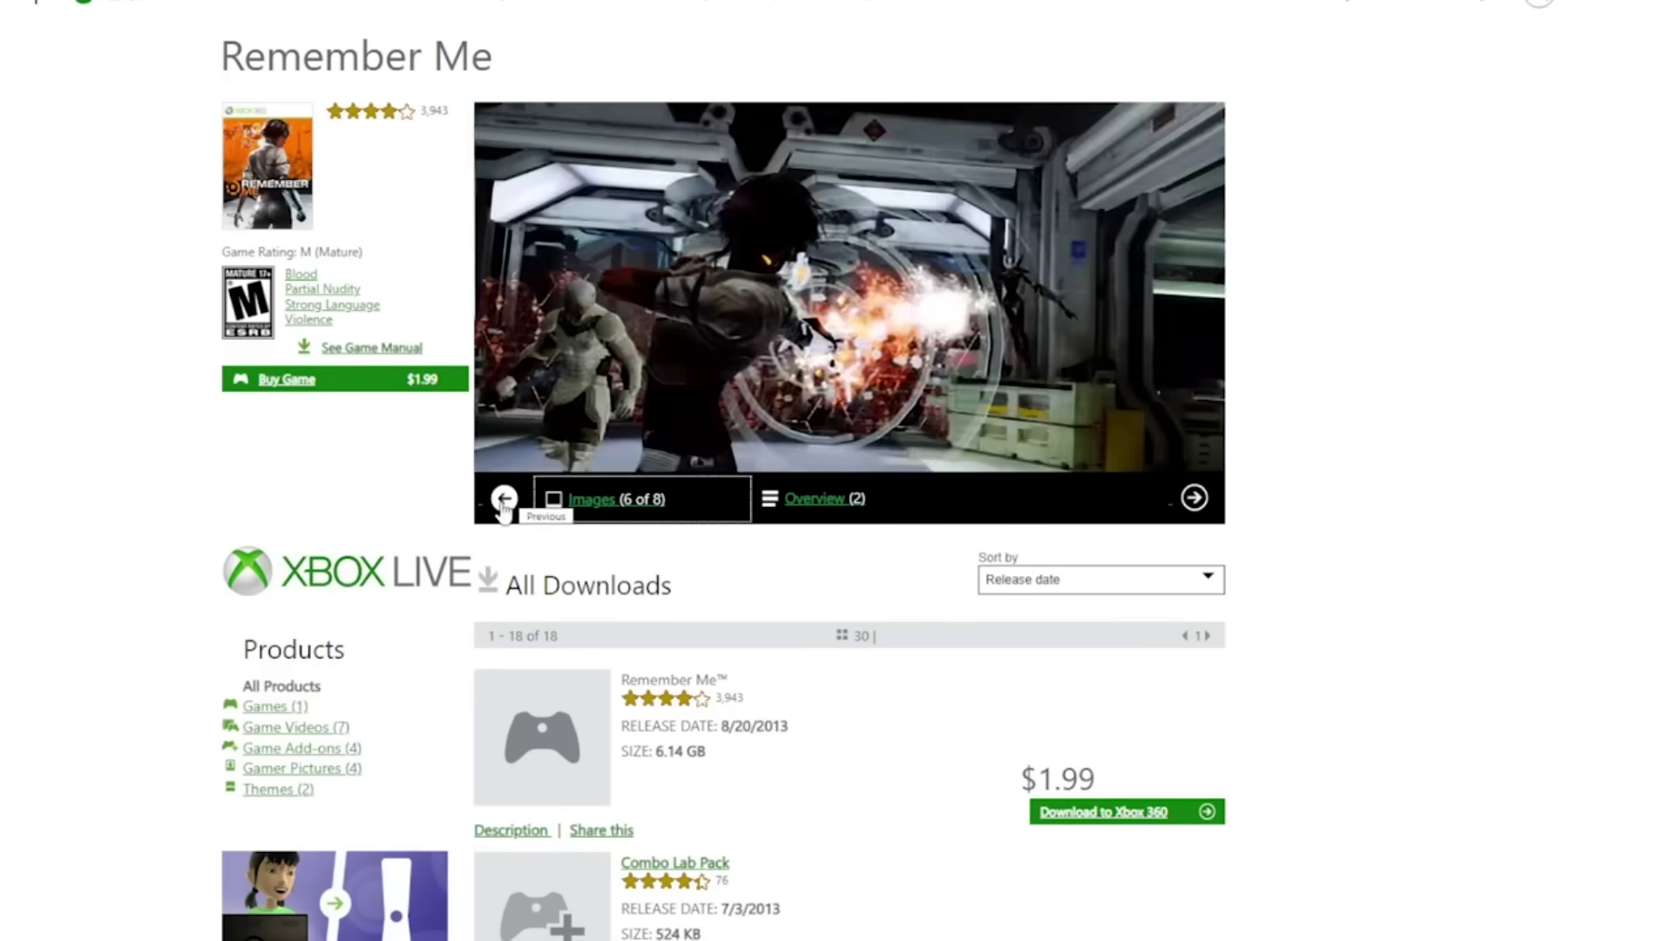
{"action": "left_click", "coordinate": [503, 498]}
{"action": "left_click", "coordinate": [504, 498]}
{"action": "left_click", "coordinate": [504, 498]}
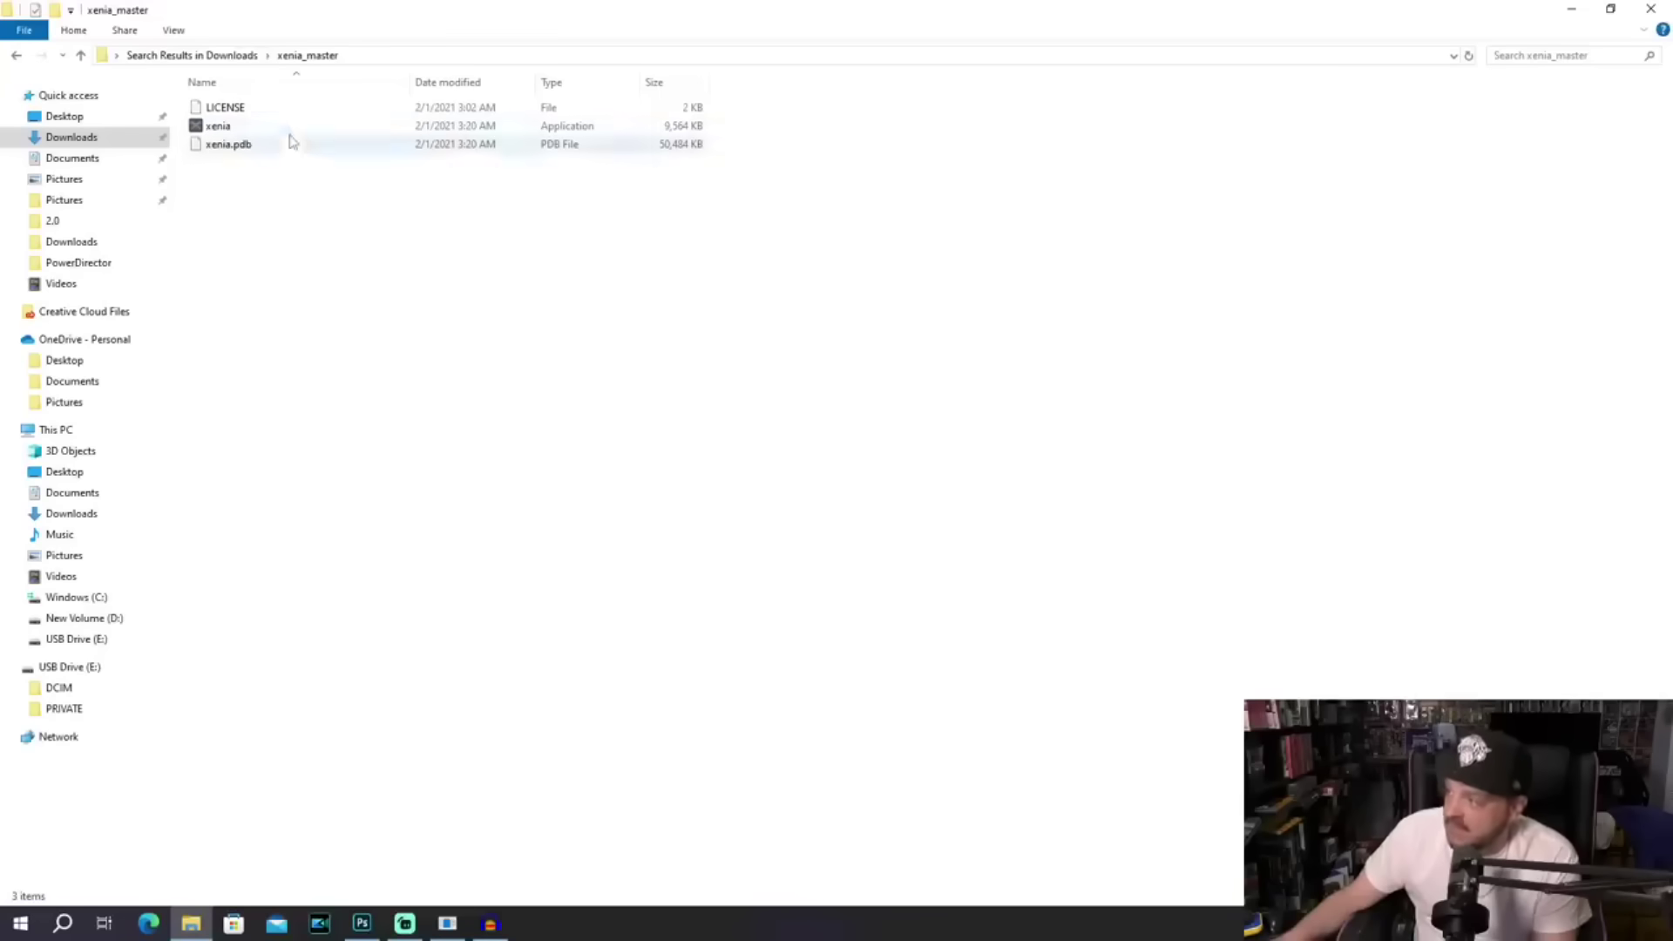
Launch xenia.exe, browse its CPU and Window menus, and save xenia.config with license_mask = 1.
{"action": "double_click", "coordinate": [294, 129]}
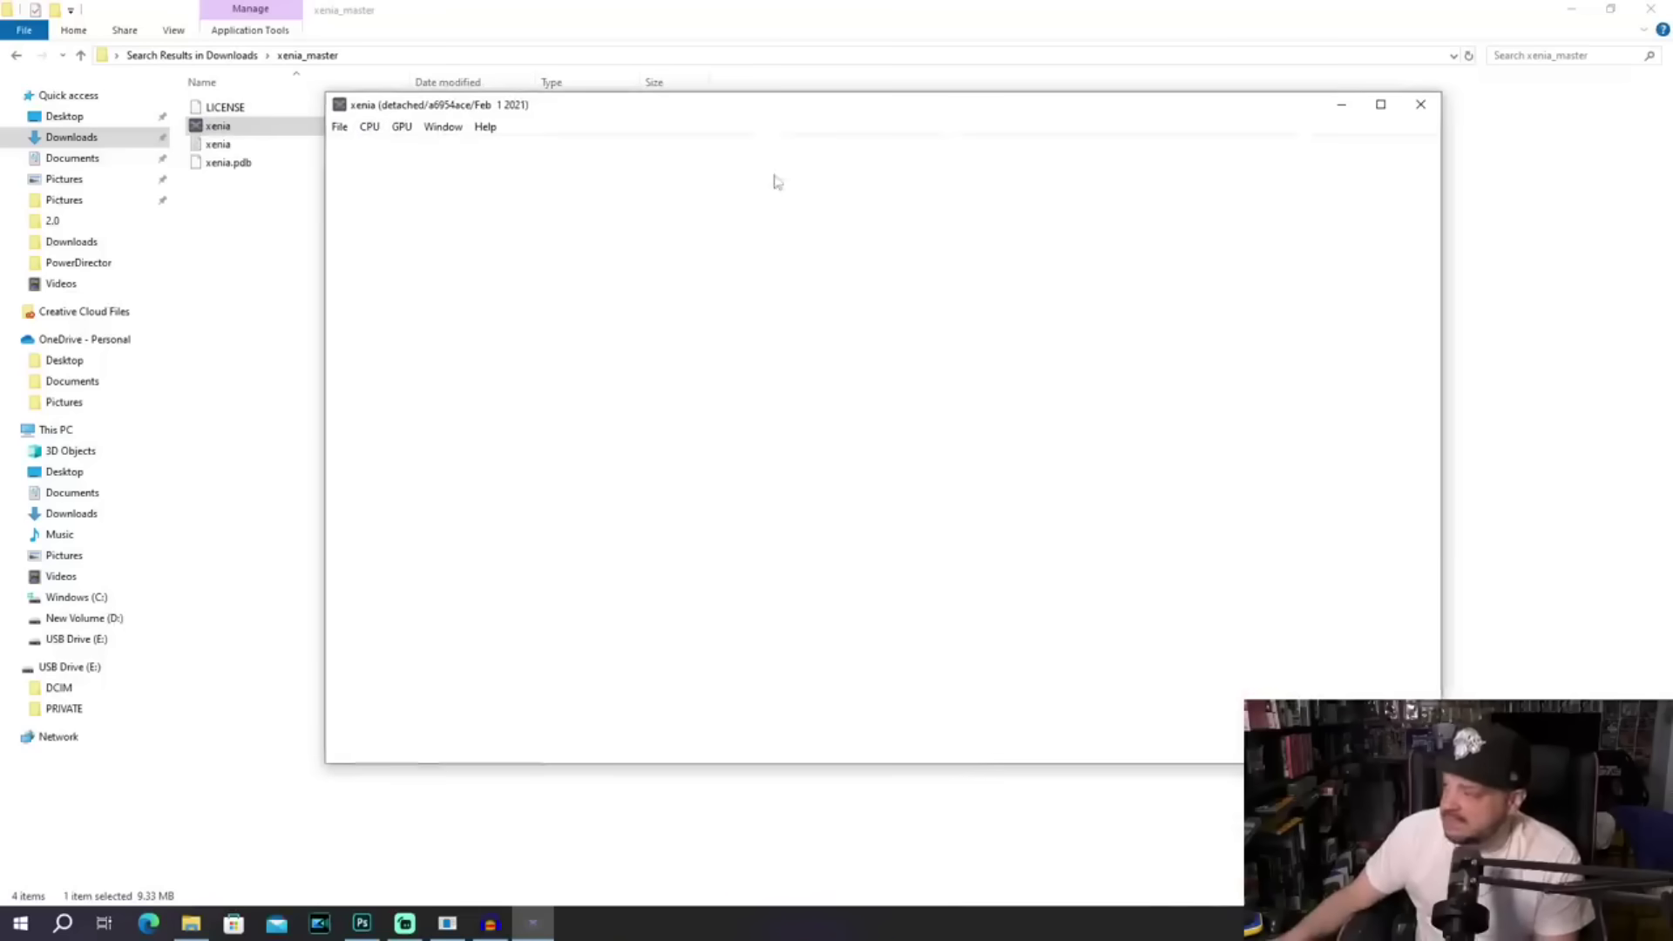
{"action": "left_click", "coordinate": [370, 129]}
{"action": "mouse_move", "coordinate": [352, 129]}
{"action": "left_click", "coordinate": [442, 127]}
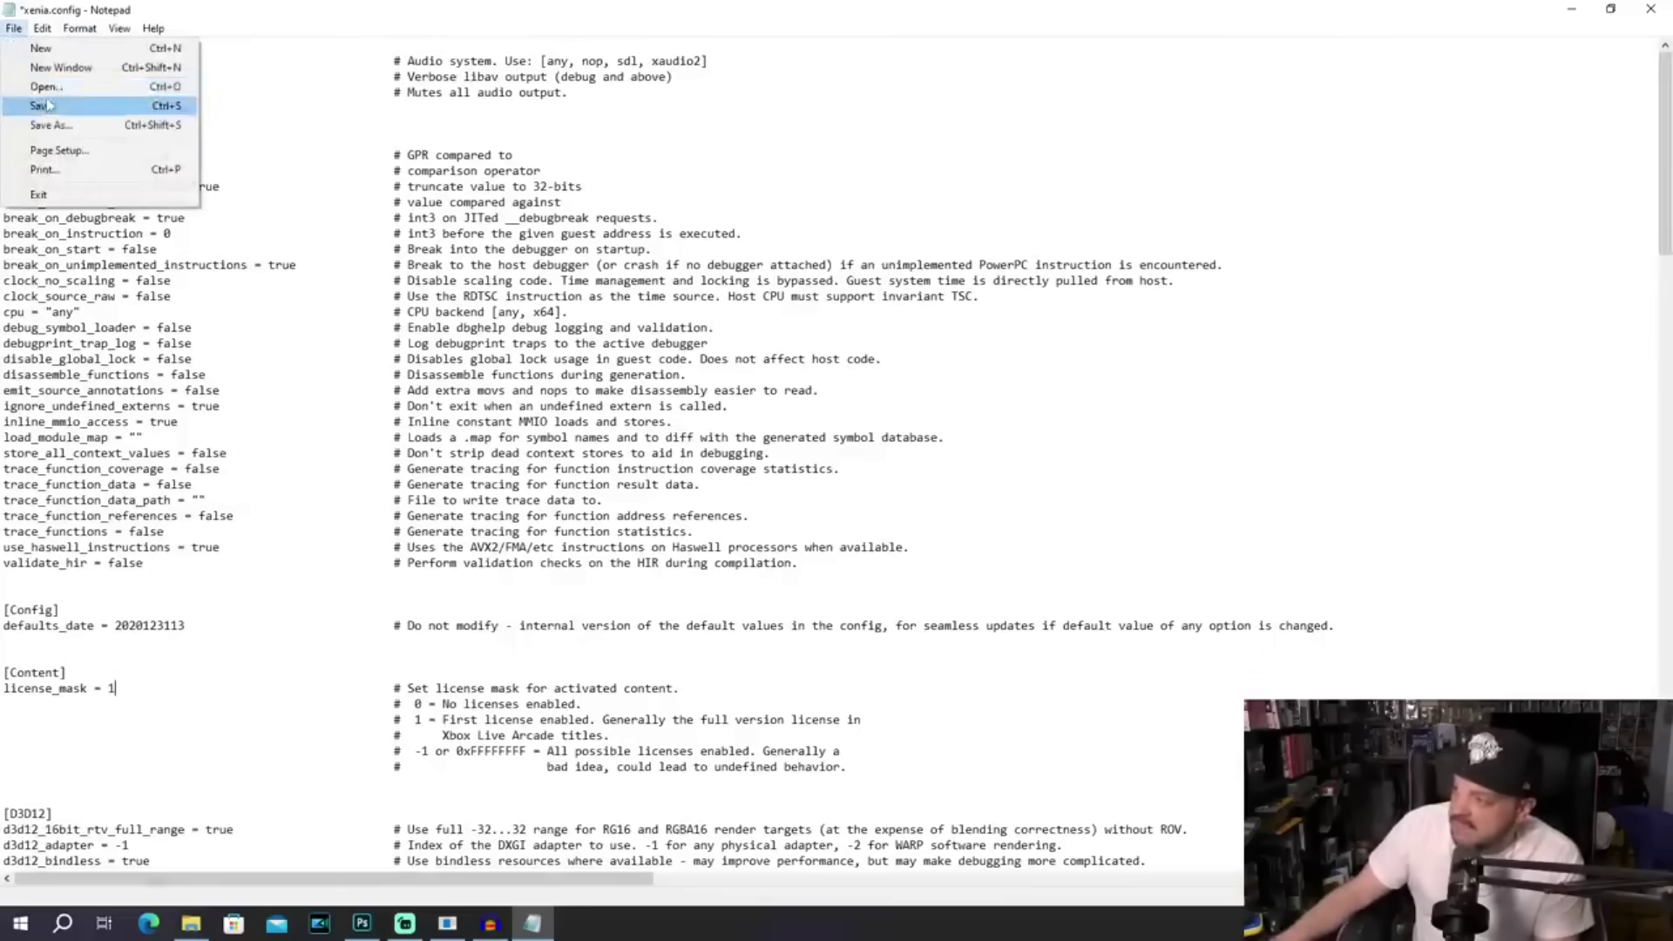
{"action": "left_click", "coordinate": [40, 105]}
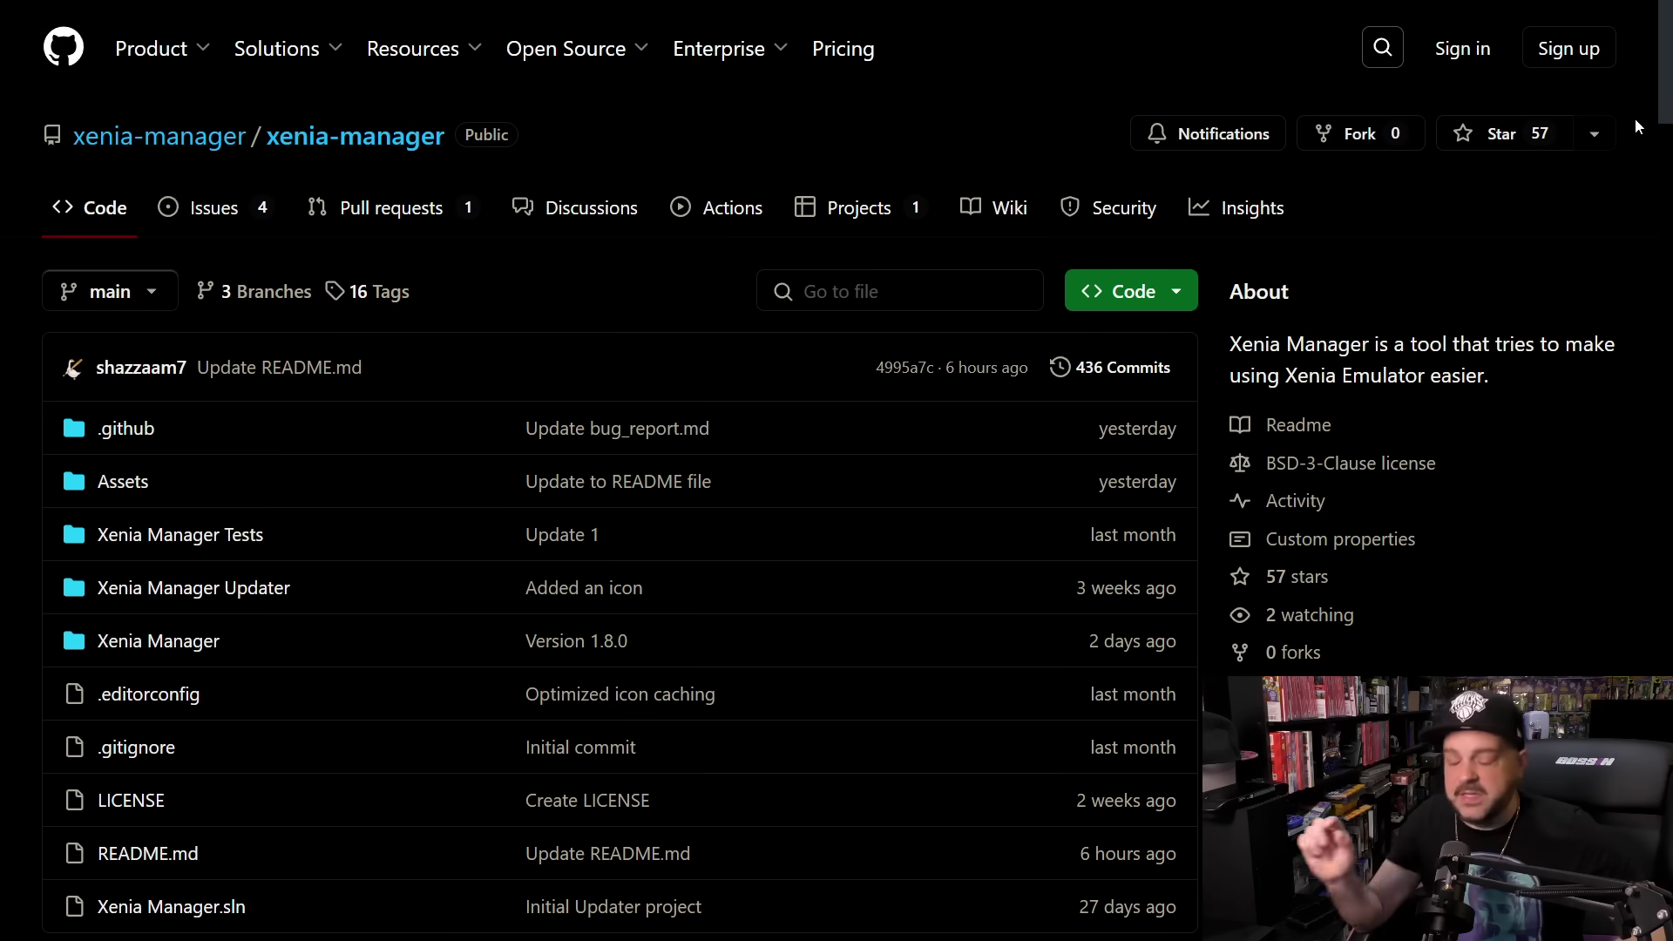
Scroll through the xenia-manager README and open the Quickstart wiki page.
{"action": "left_click_drag", "start_coordinate": [1662, 111], "coordinate": [1651, 226]}
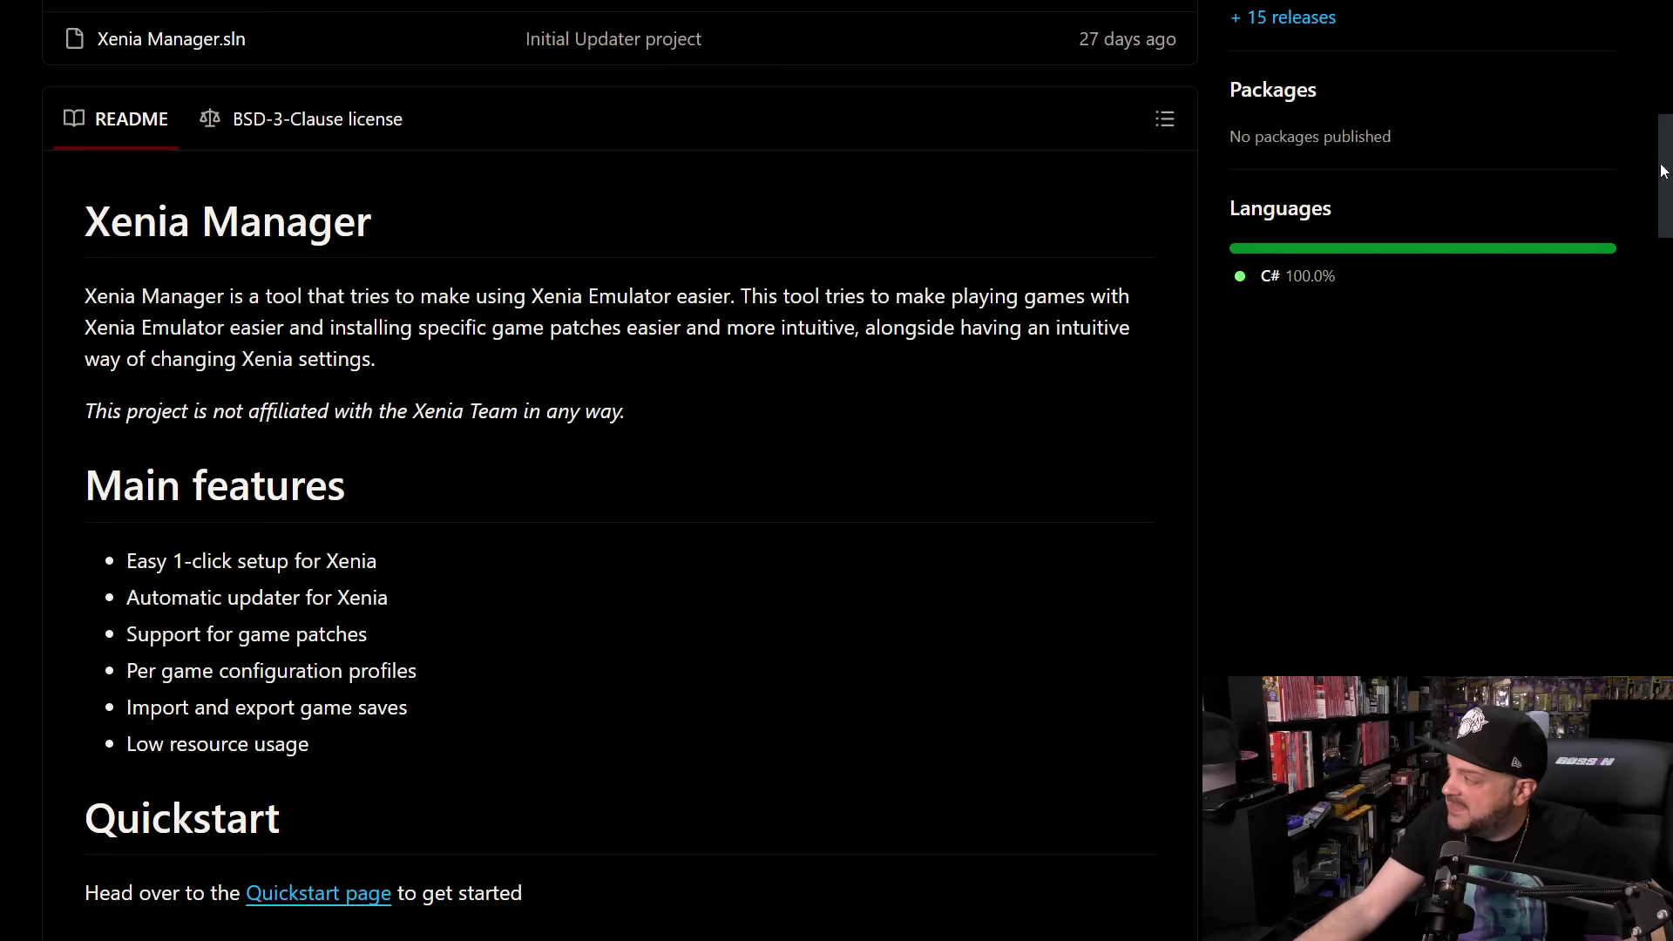
{"action": "left_click_drag", "start_coordinate": [1663, 170], "coordinate": [1657, 346]}
{"action": "scroll", "coordinate": [1658, 349], "scroll_direction": "up", "scroll_amount": 10}
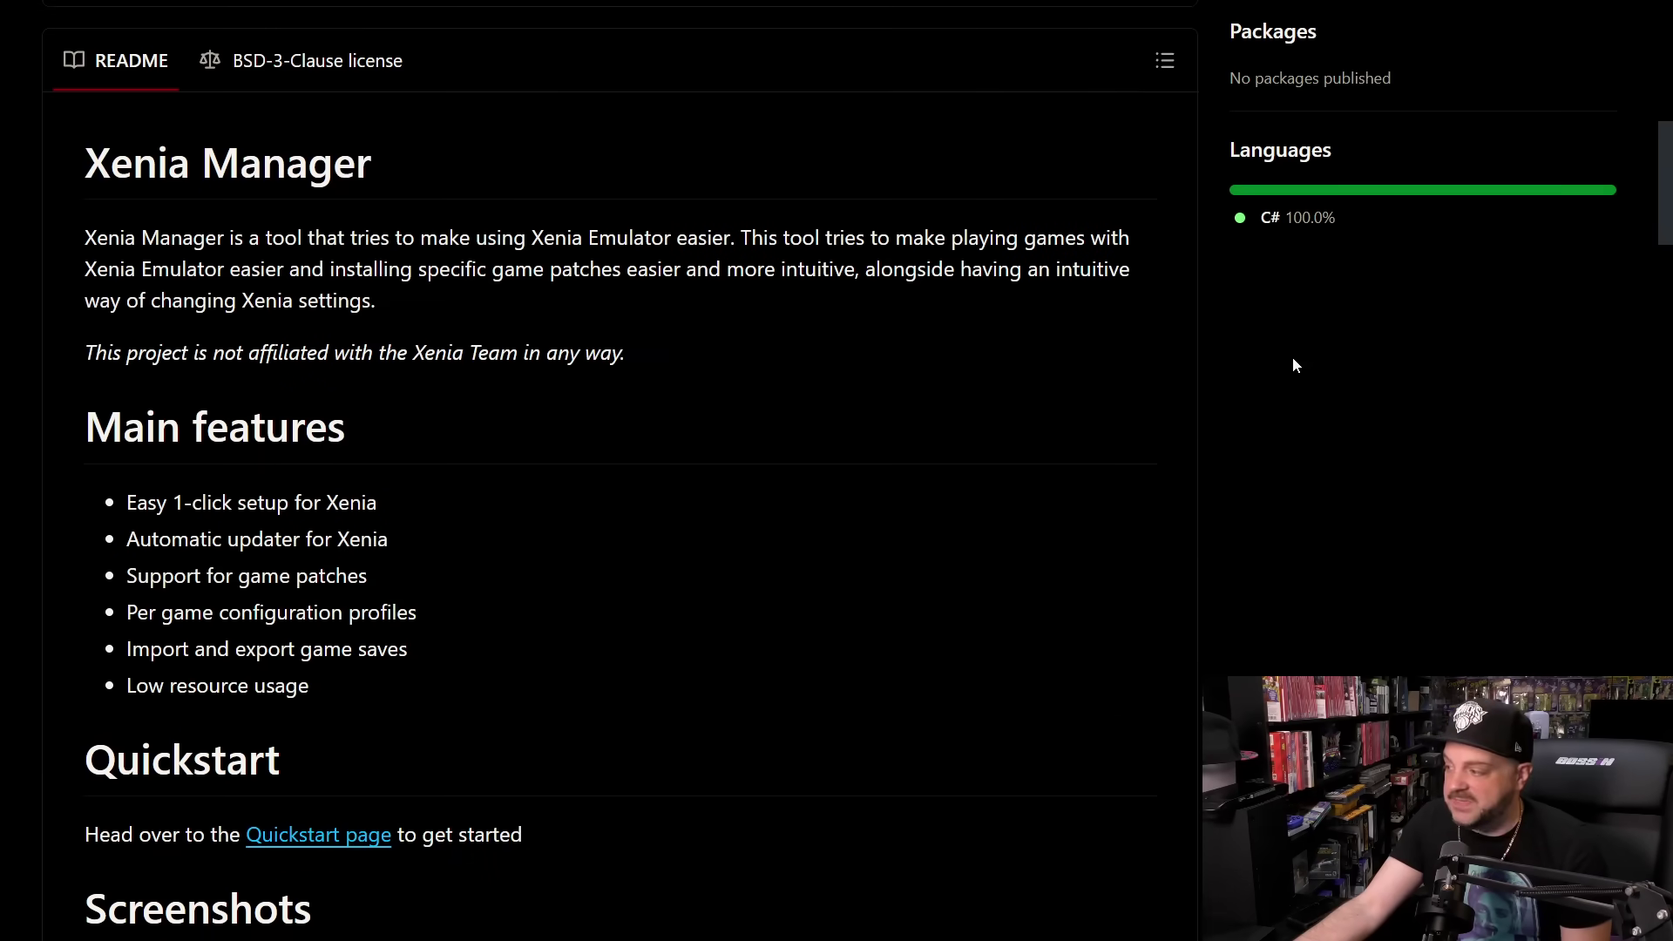
{"action": "left_click", "coordinate": [355, 841]}
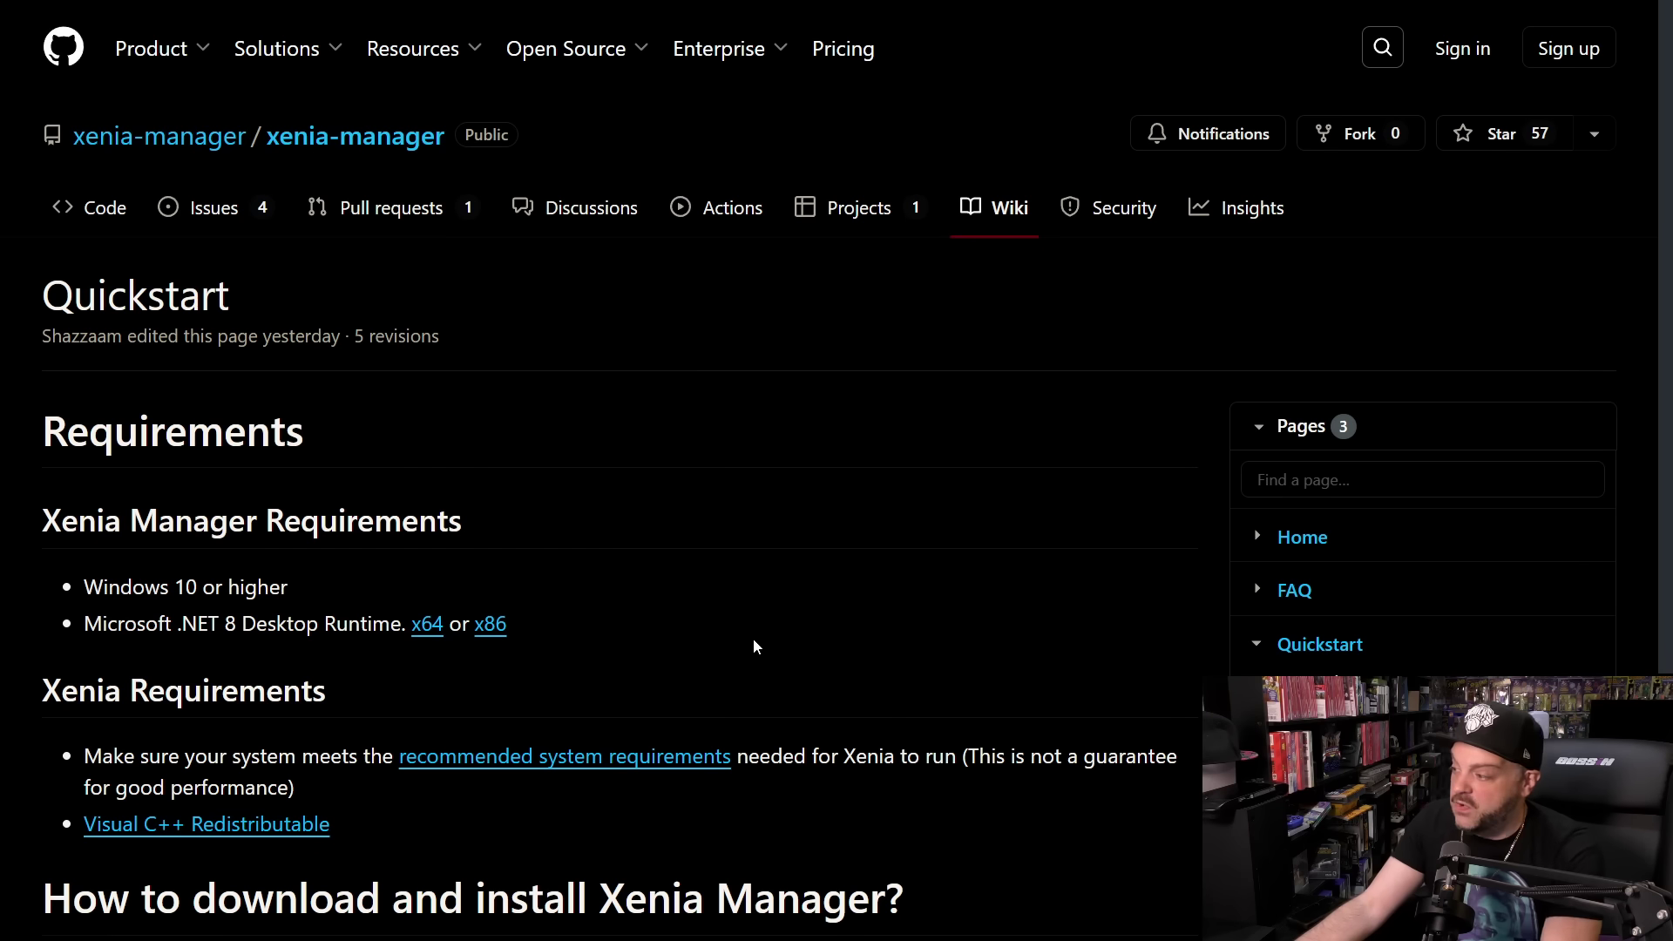
Download xenia_manager.zip (13.8 MB) from the Xenia Manager Version 1.8.0 release page and exit fullscreen.
{"action": "scroll", "coordinate": [930, 527], "scroll_direction": "down", "scroll_amount": 1}
{"action": "scroll", "coordinate": [1655, 180], "scroll_direction": "down", "scroll_amount": 1}
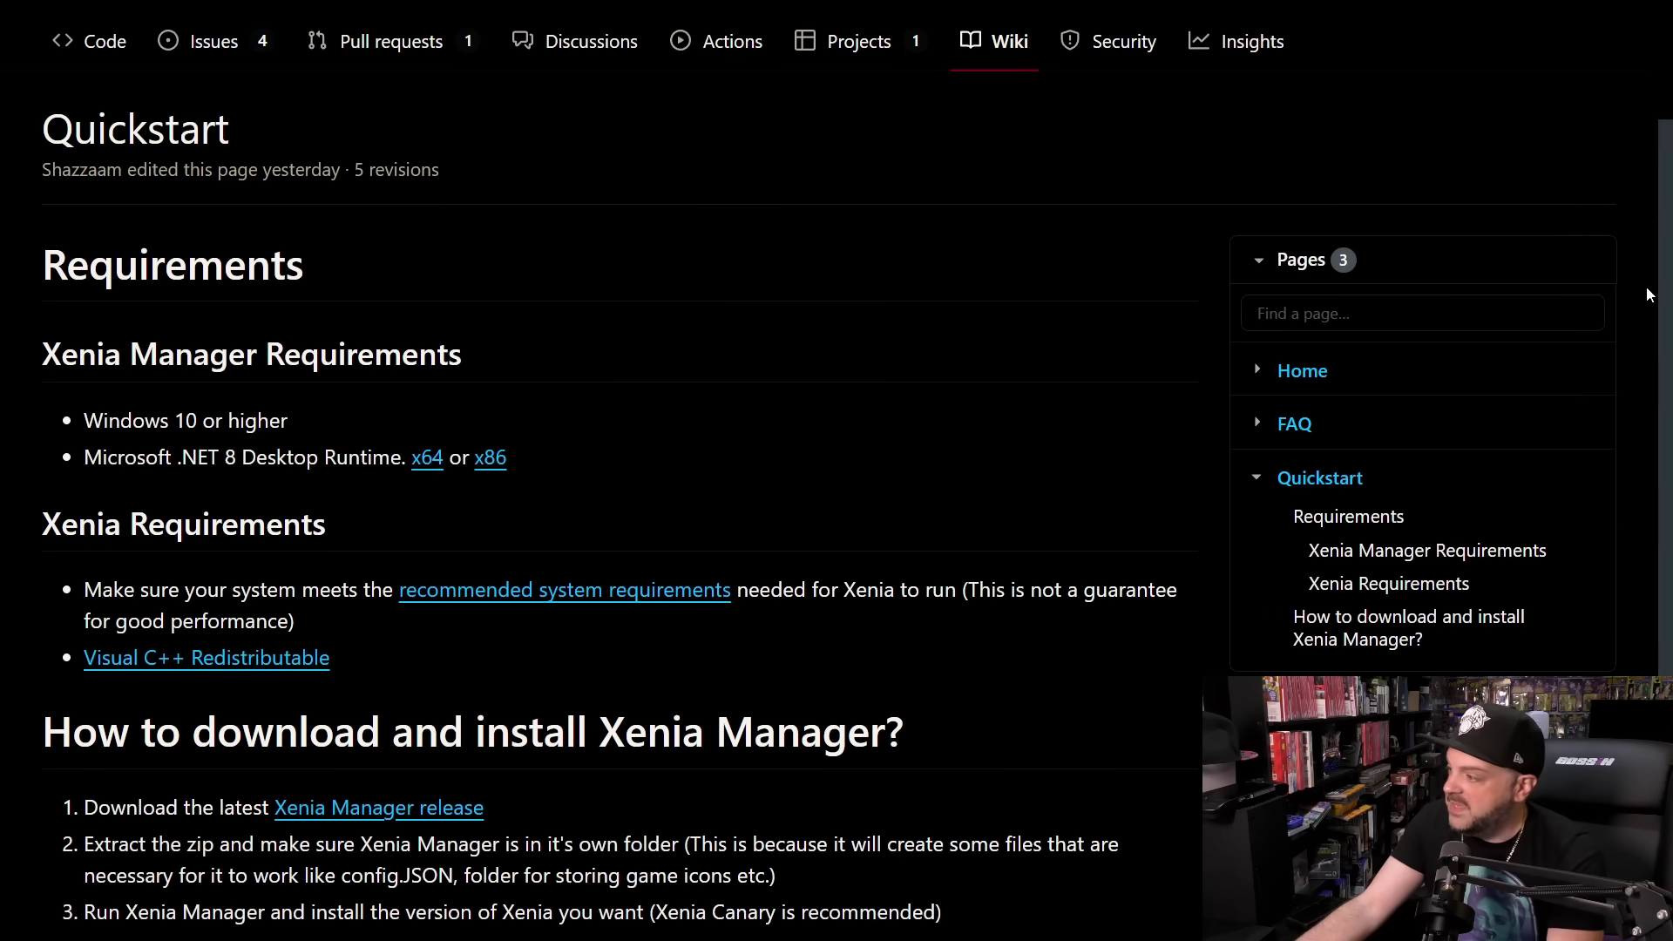
{"action": "left_click_drag", "start_coordinate": [1656, 179], "coordinate": [1620, 419]}
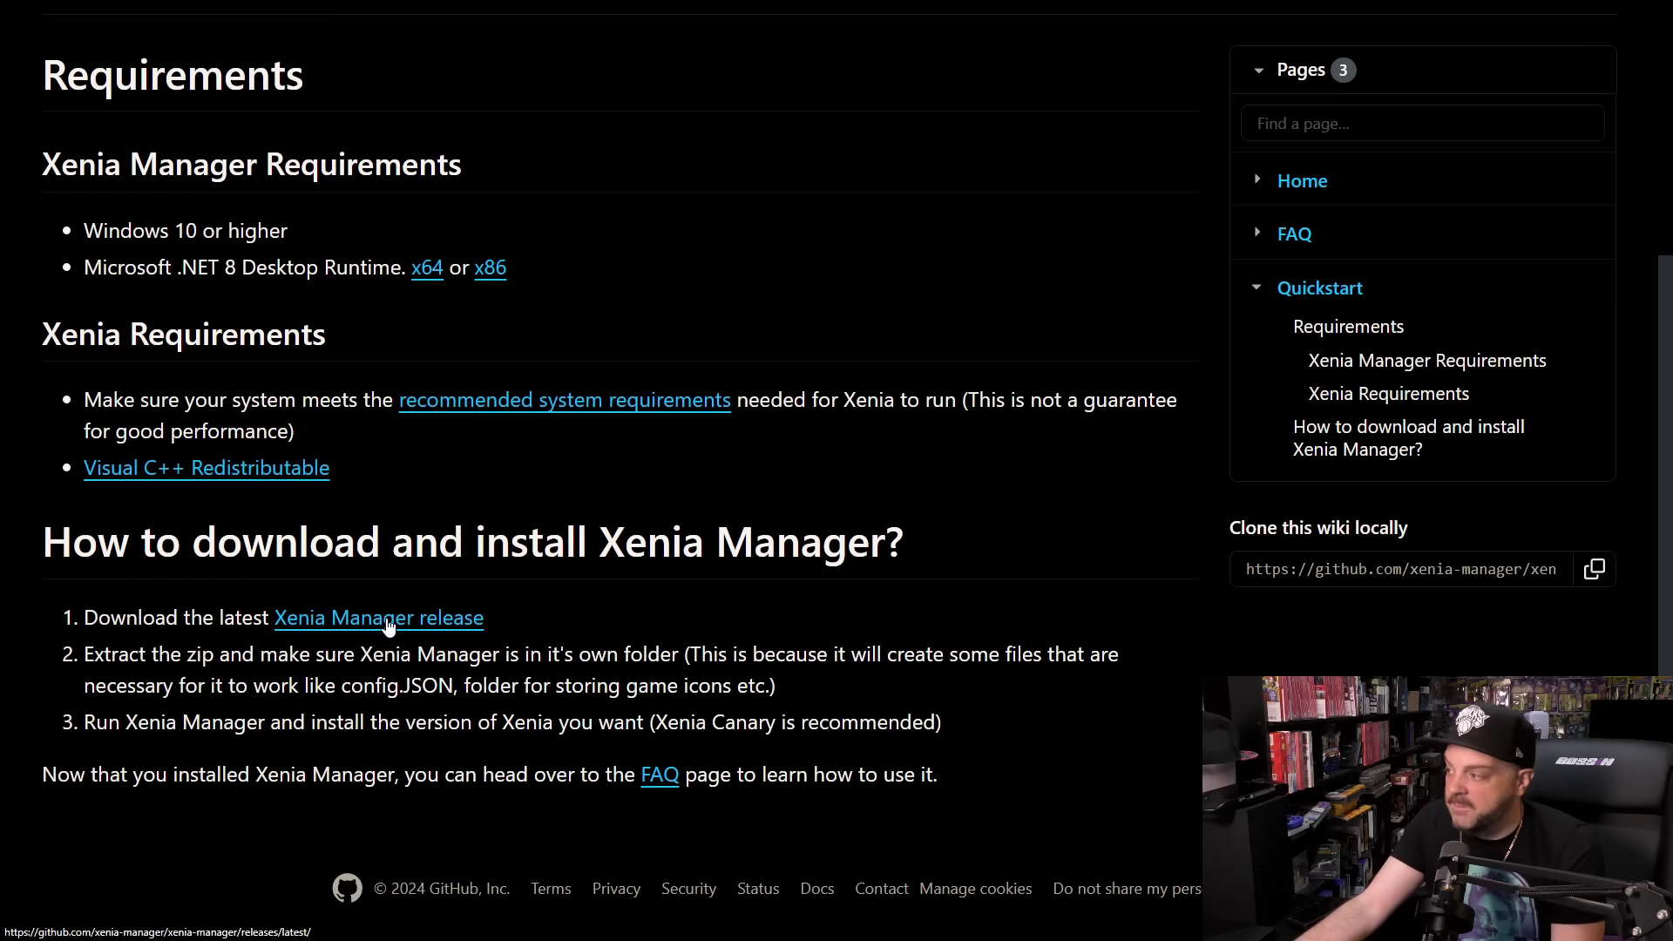
{"action": "left_click", "coordinate": [388, 621]}
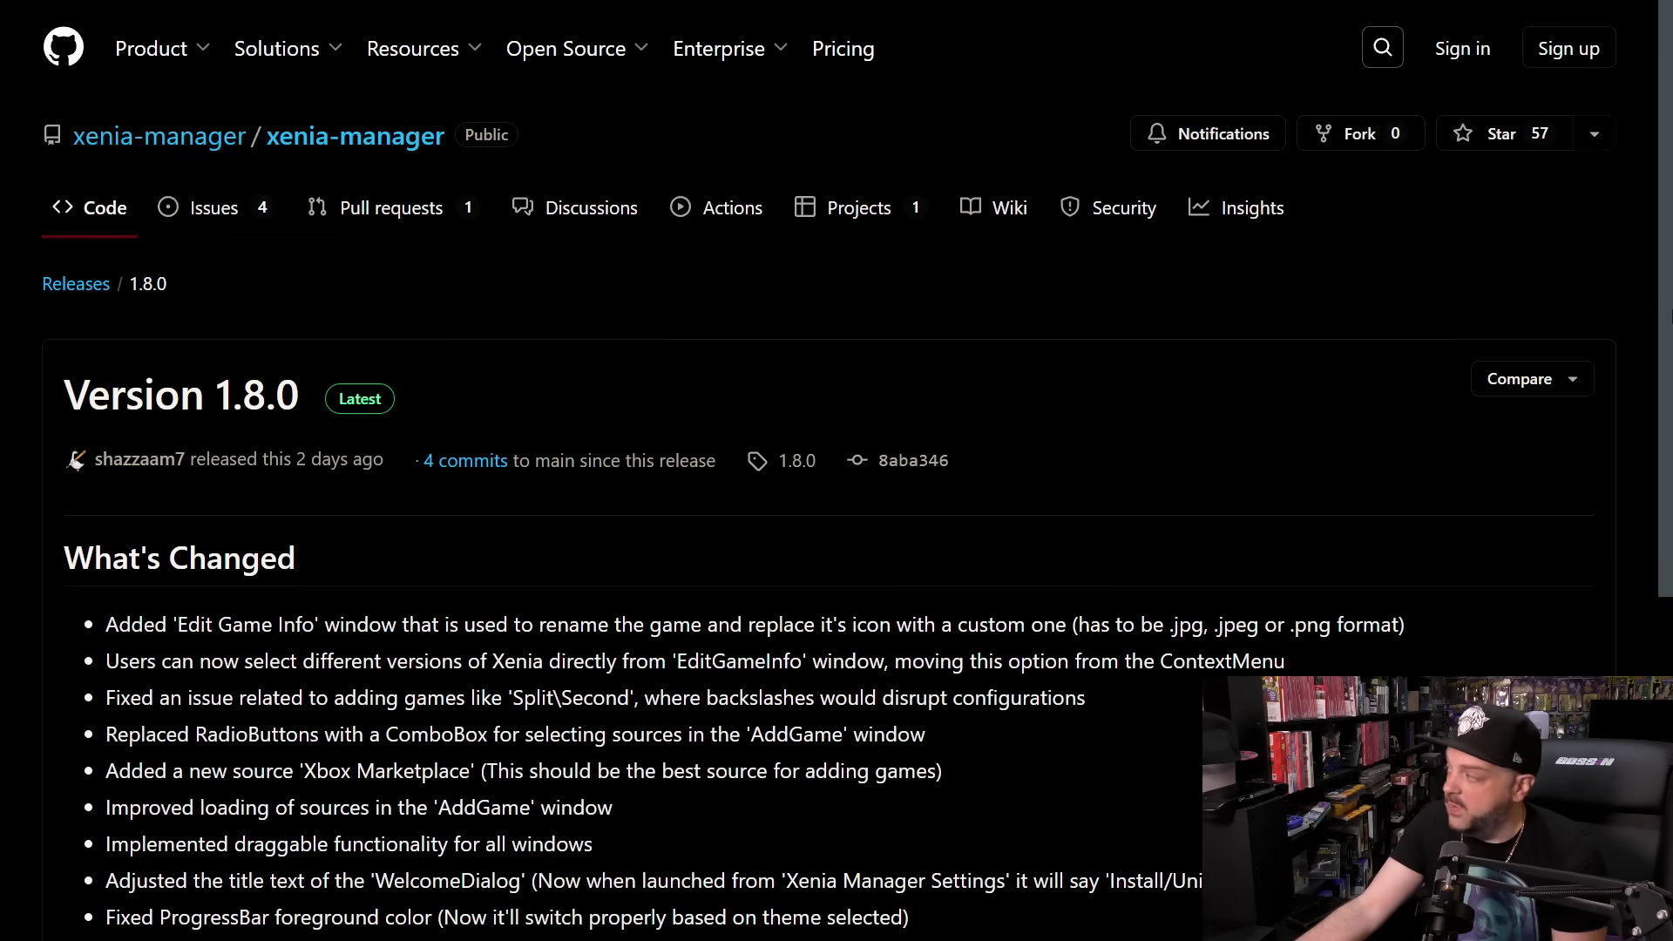
{"action": "scroll", "coordinate": [1382, 608], "scroll_direction": "down", "scroll_amount": 5}
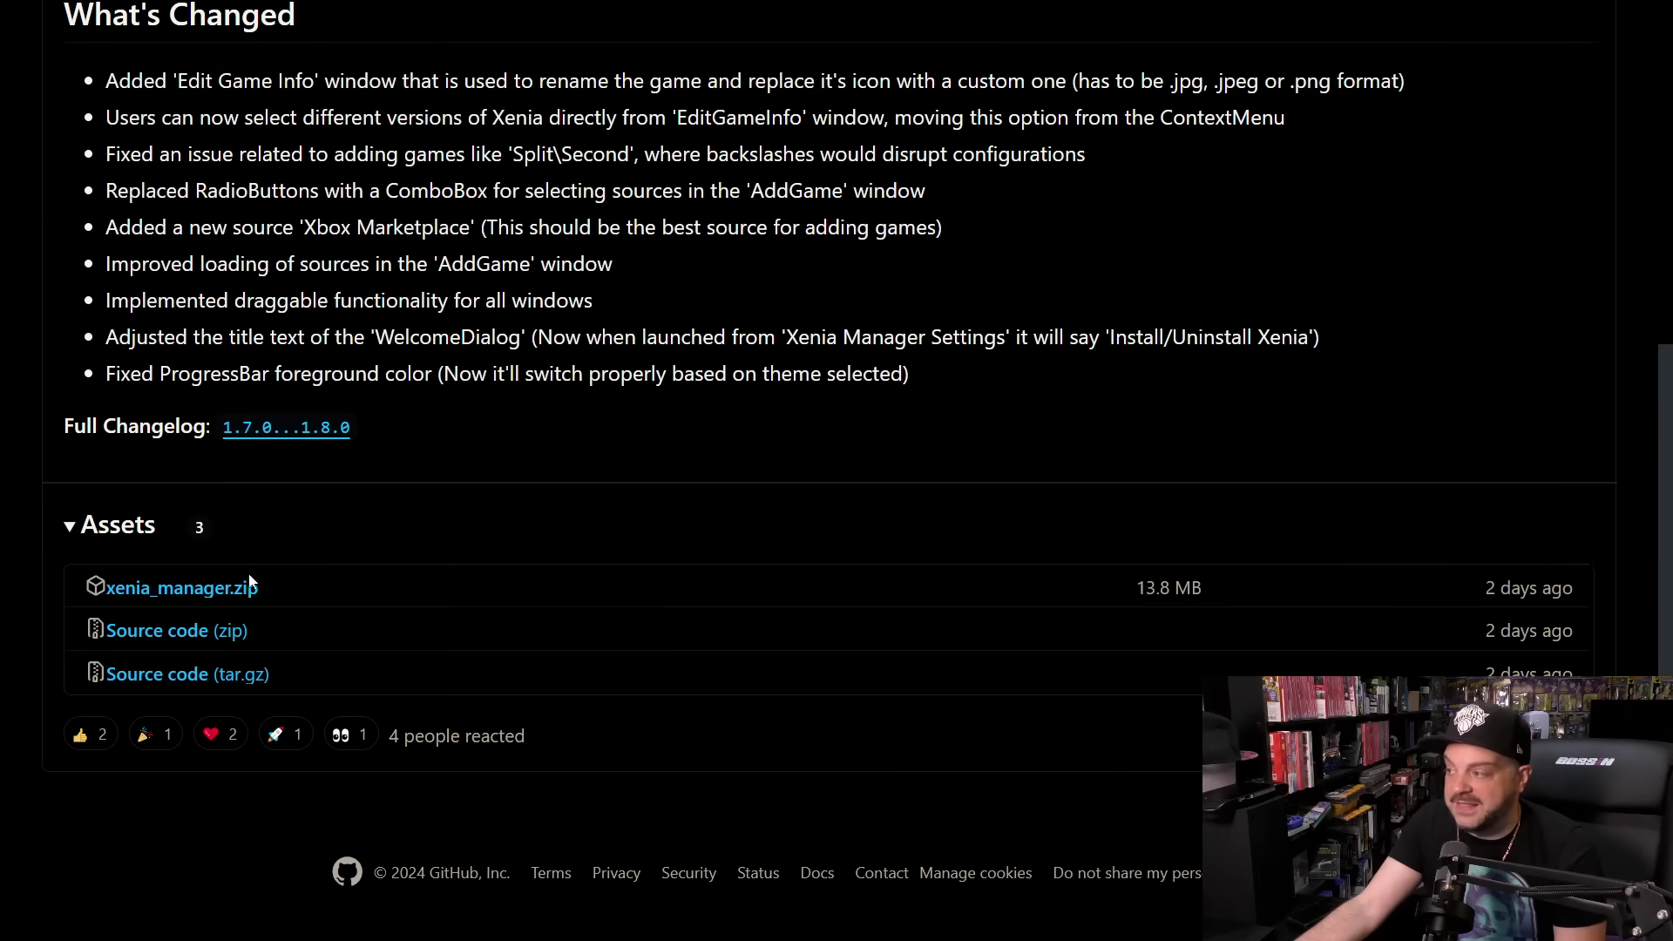
{"action": "left_click", "coordinate": [250, 585]}
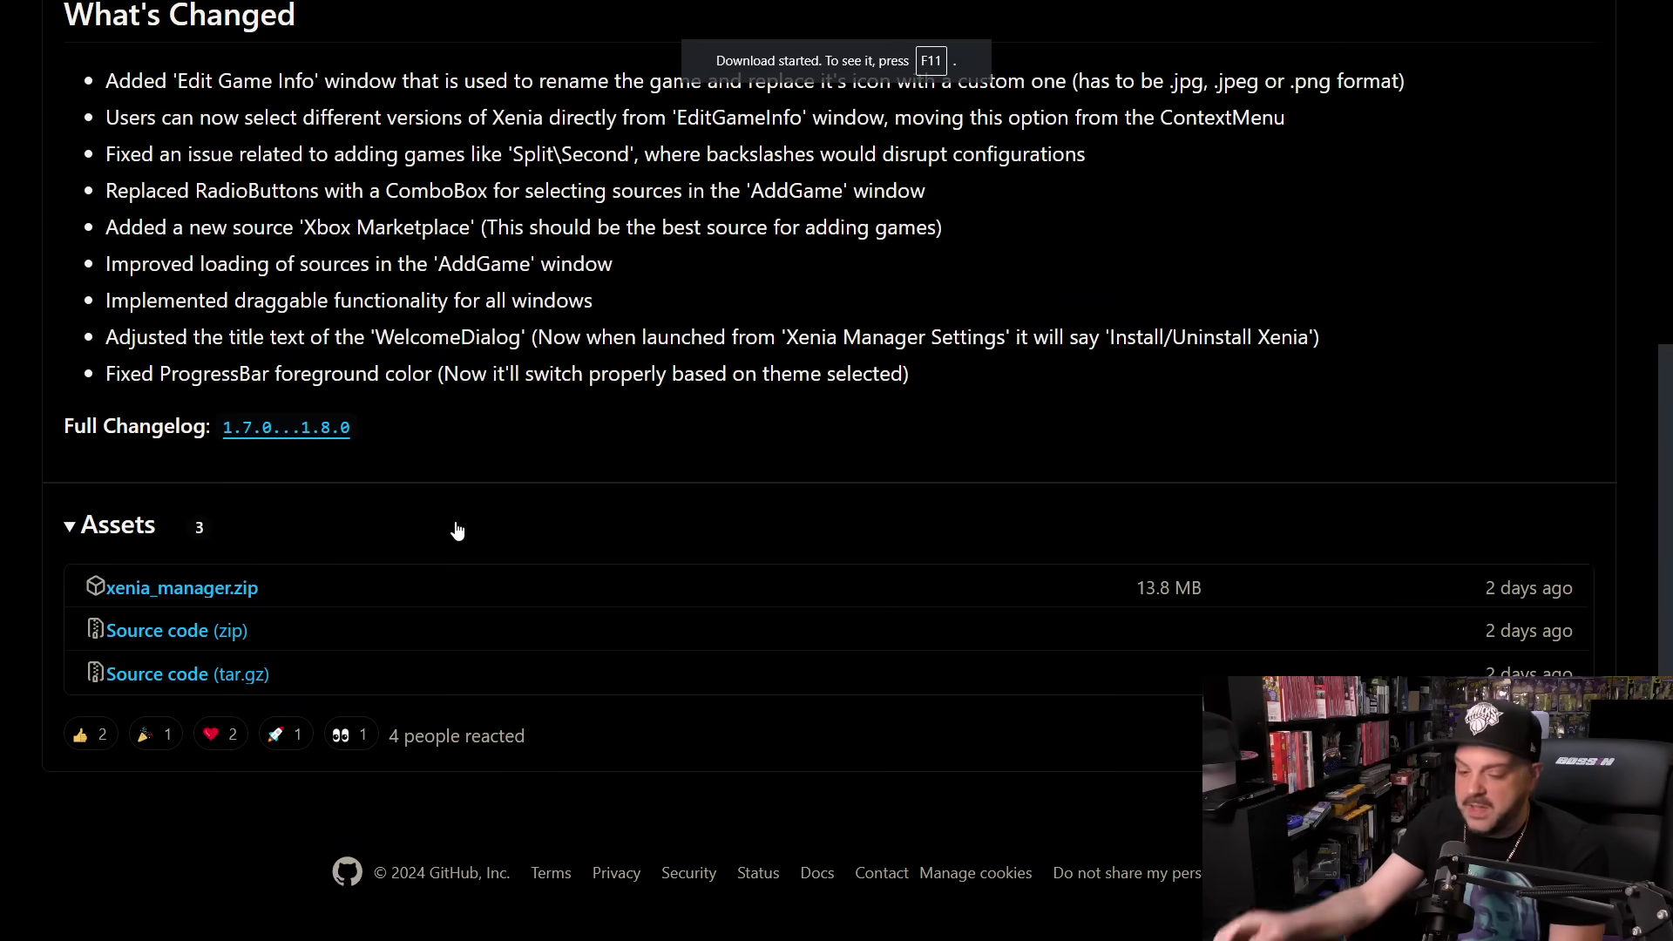
{"action": "key", "text": "F11"}
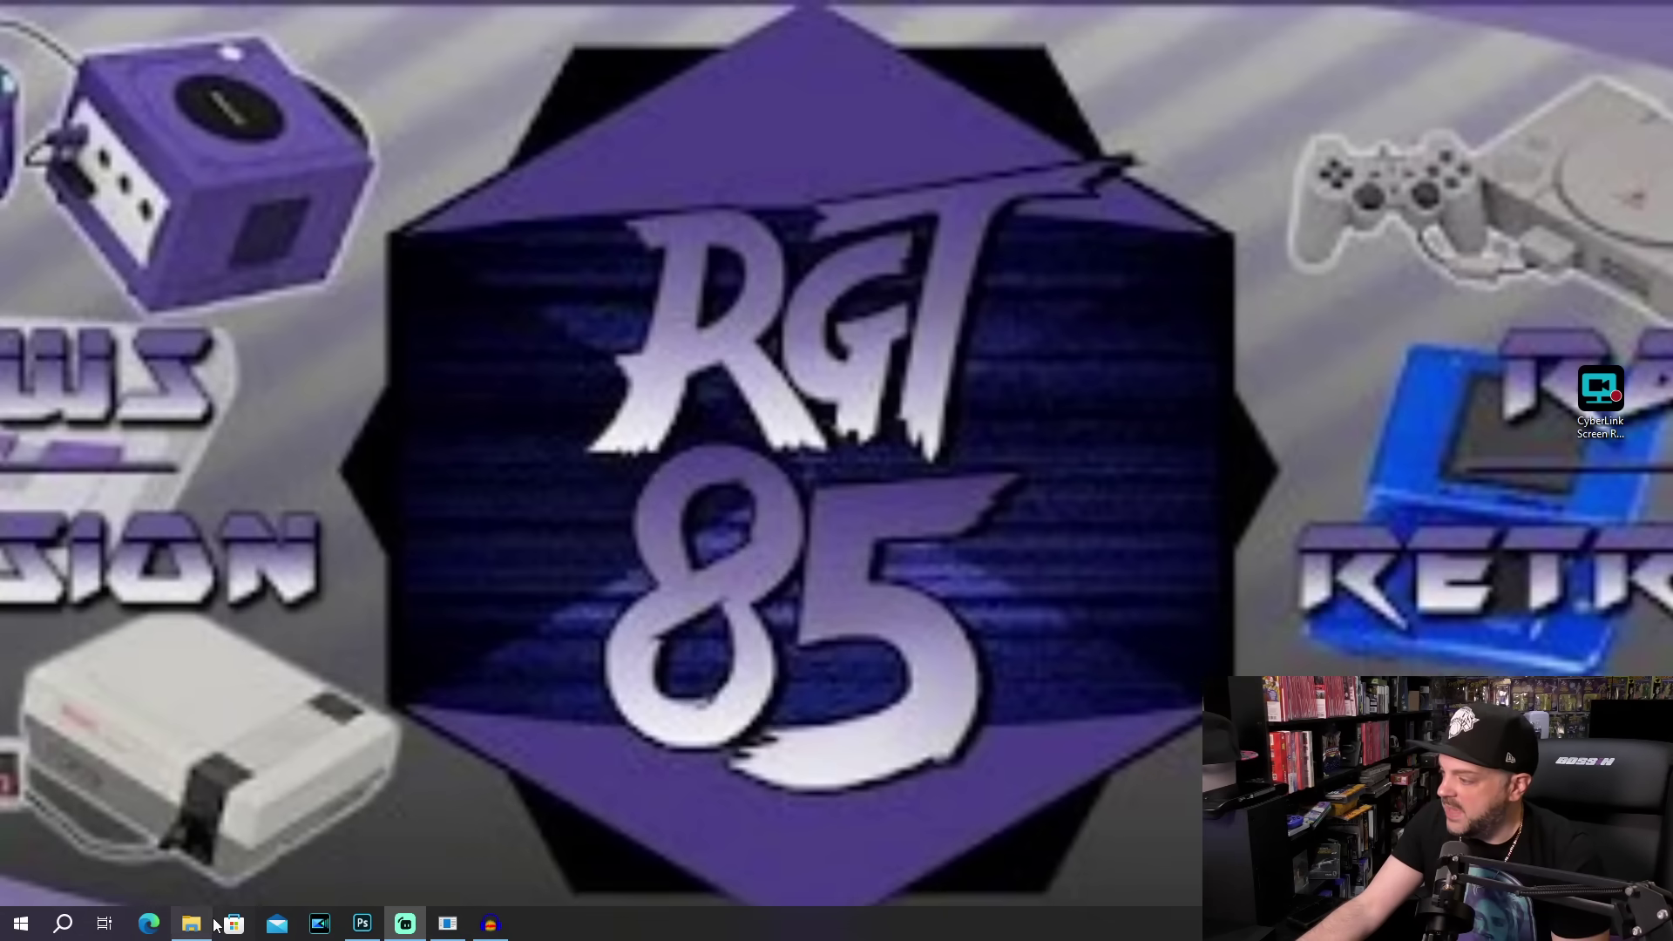
Extract xenia_manager (1).zip into its own folder and launch Xenia Manager from it.
{"action": "left_click", "coordinate": [191, 922]}
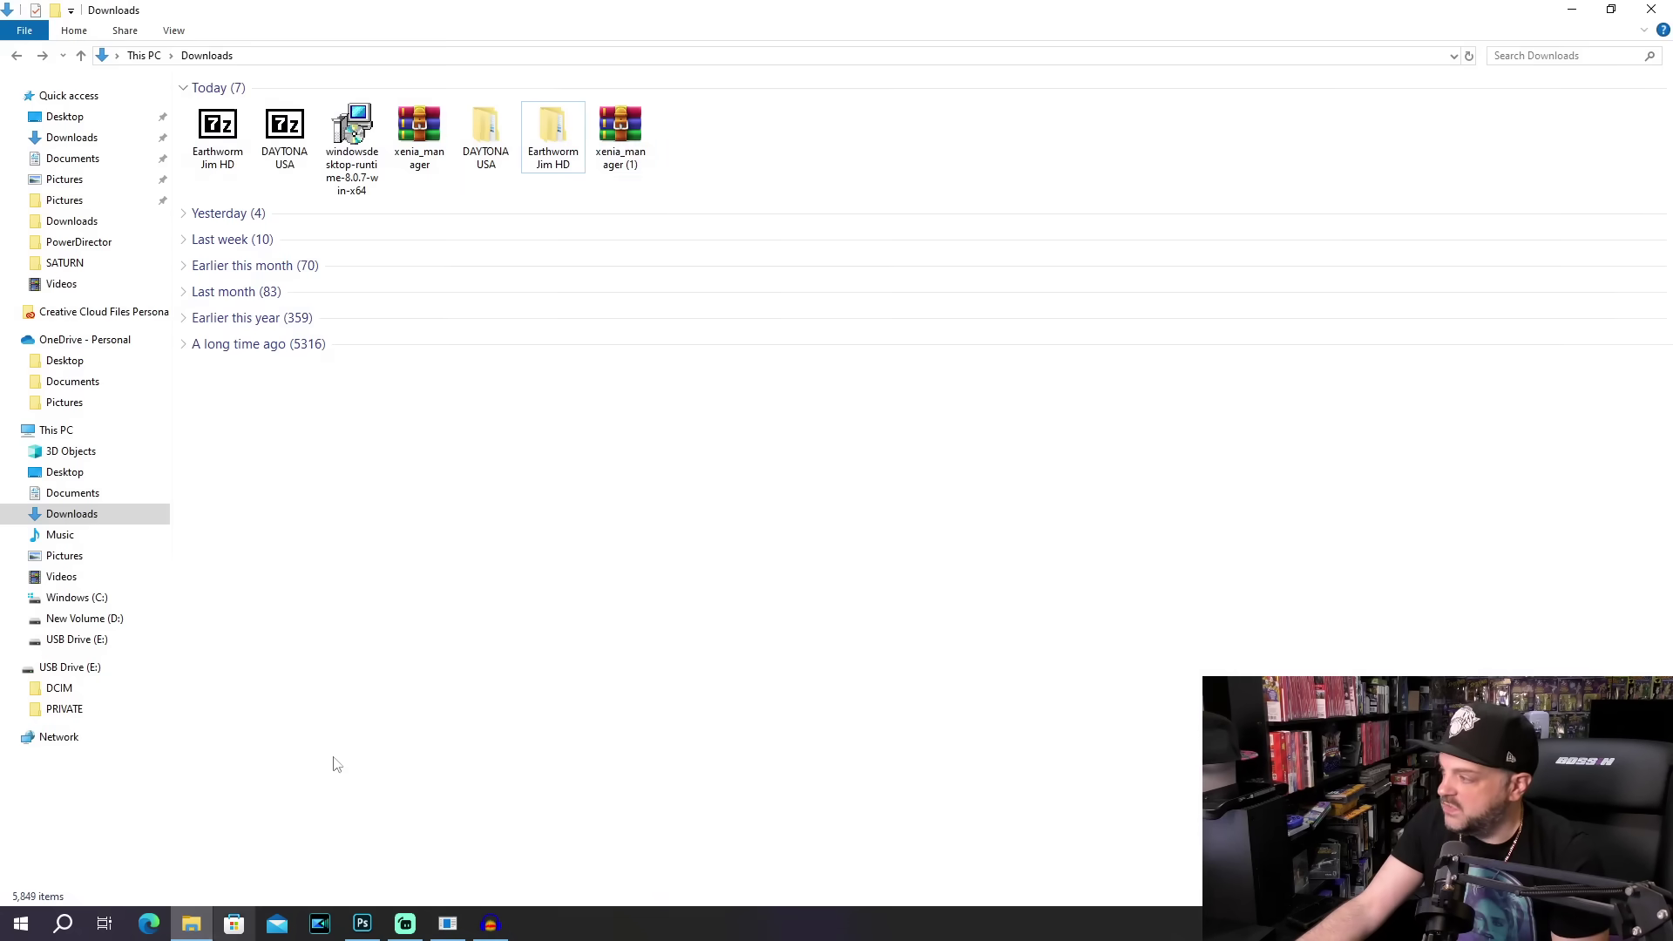
{"action": "left_click", "coordinate": [622, 154]}
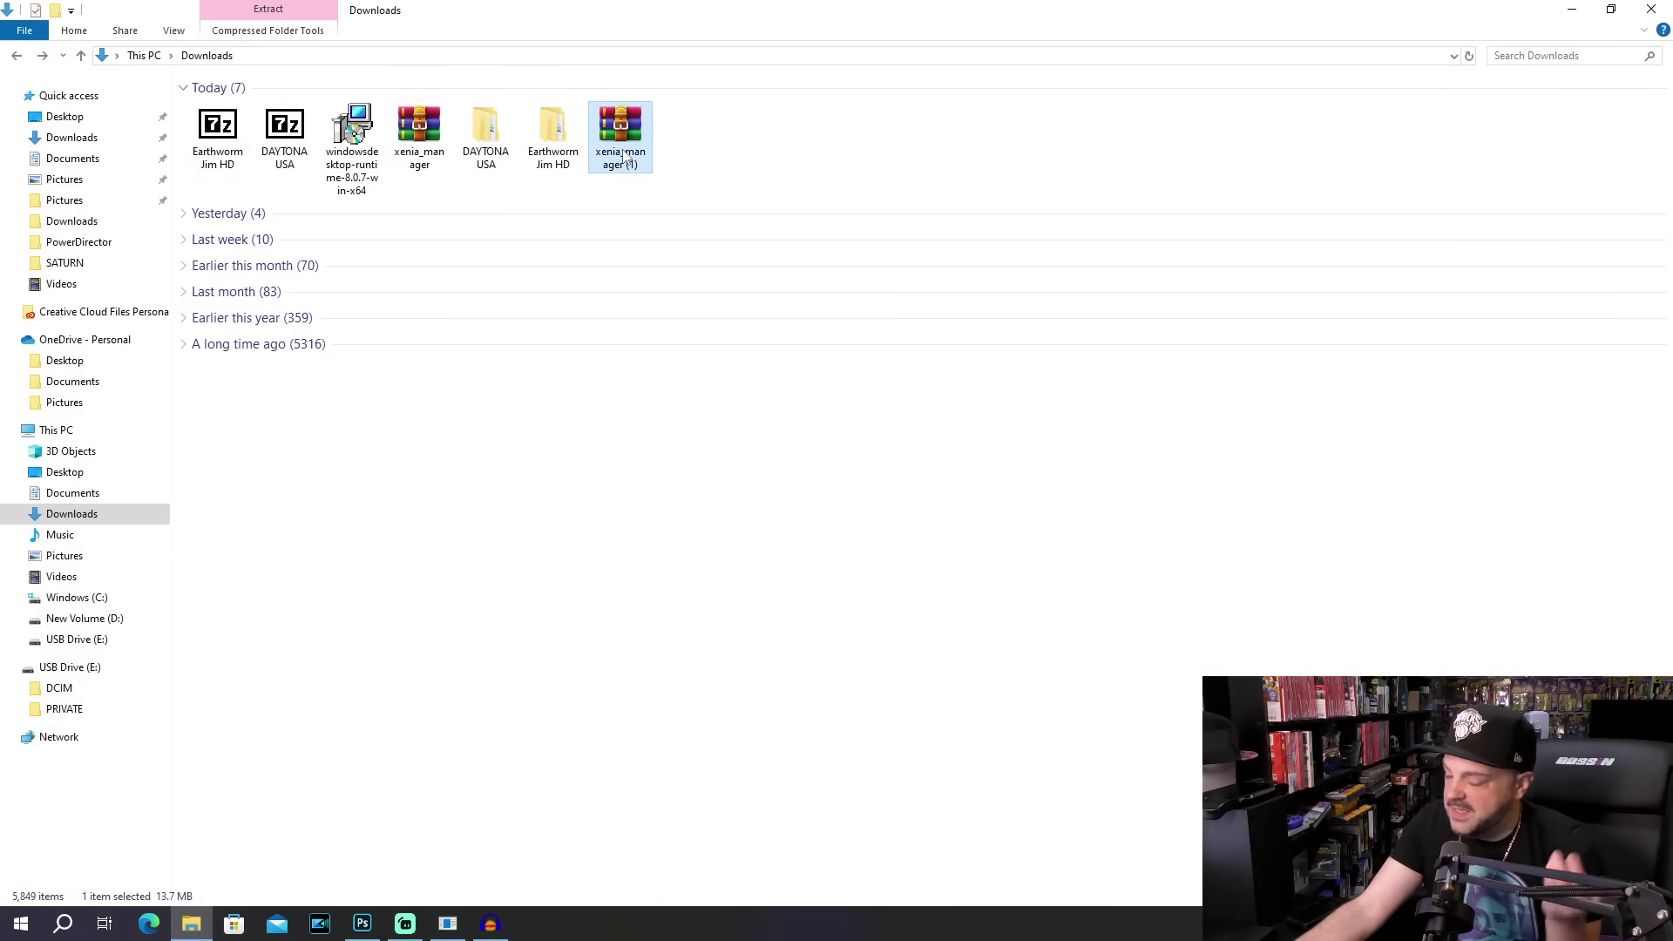
{"action": "right_click", "coordinate": [624, 155]}
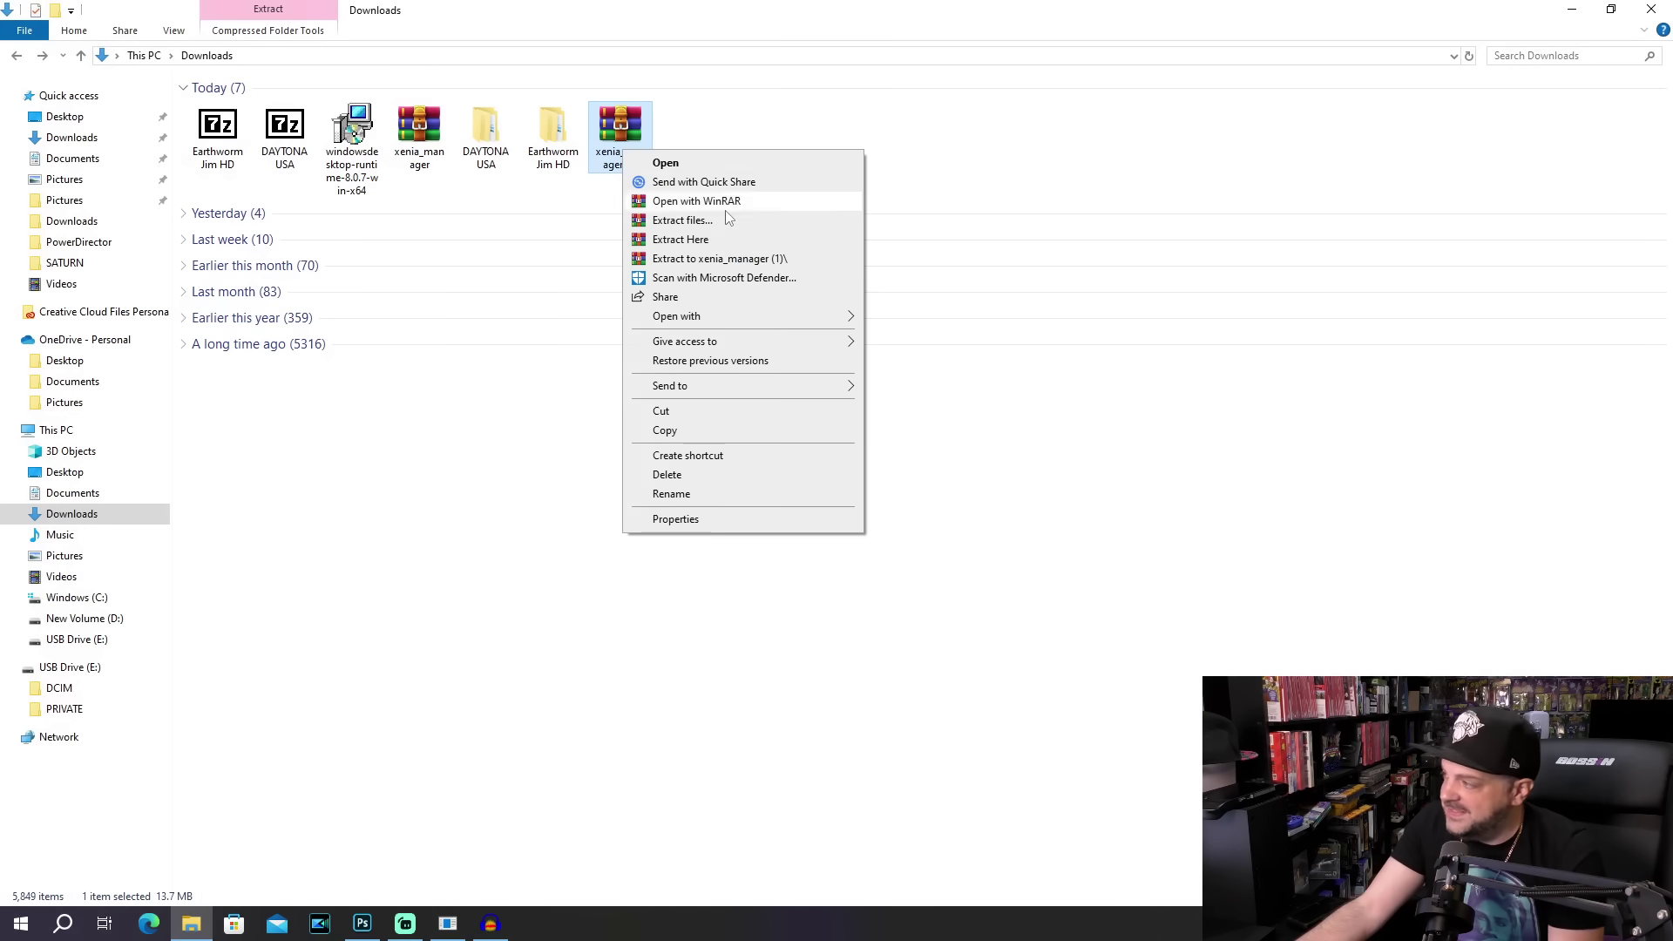
{"action": "left_click", "coordinate": [737, 261]}
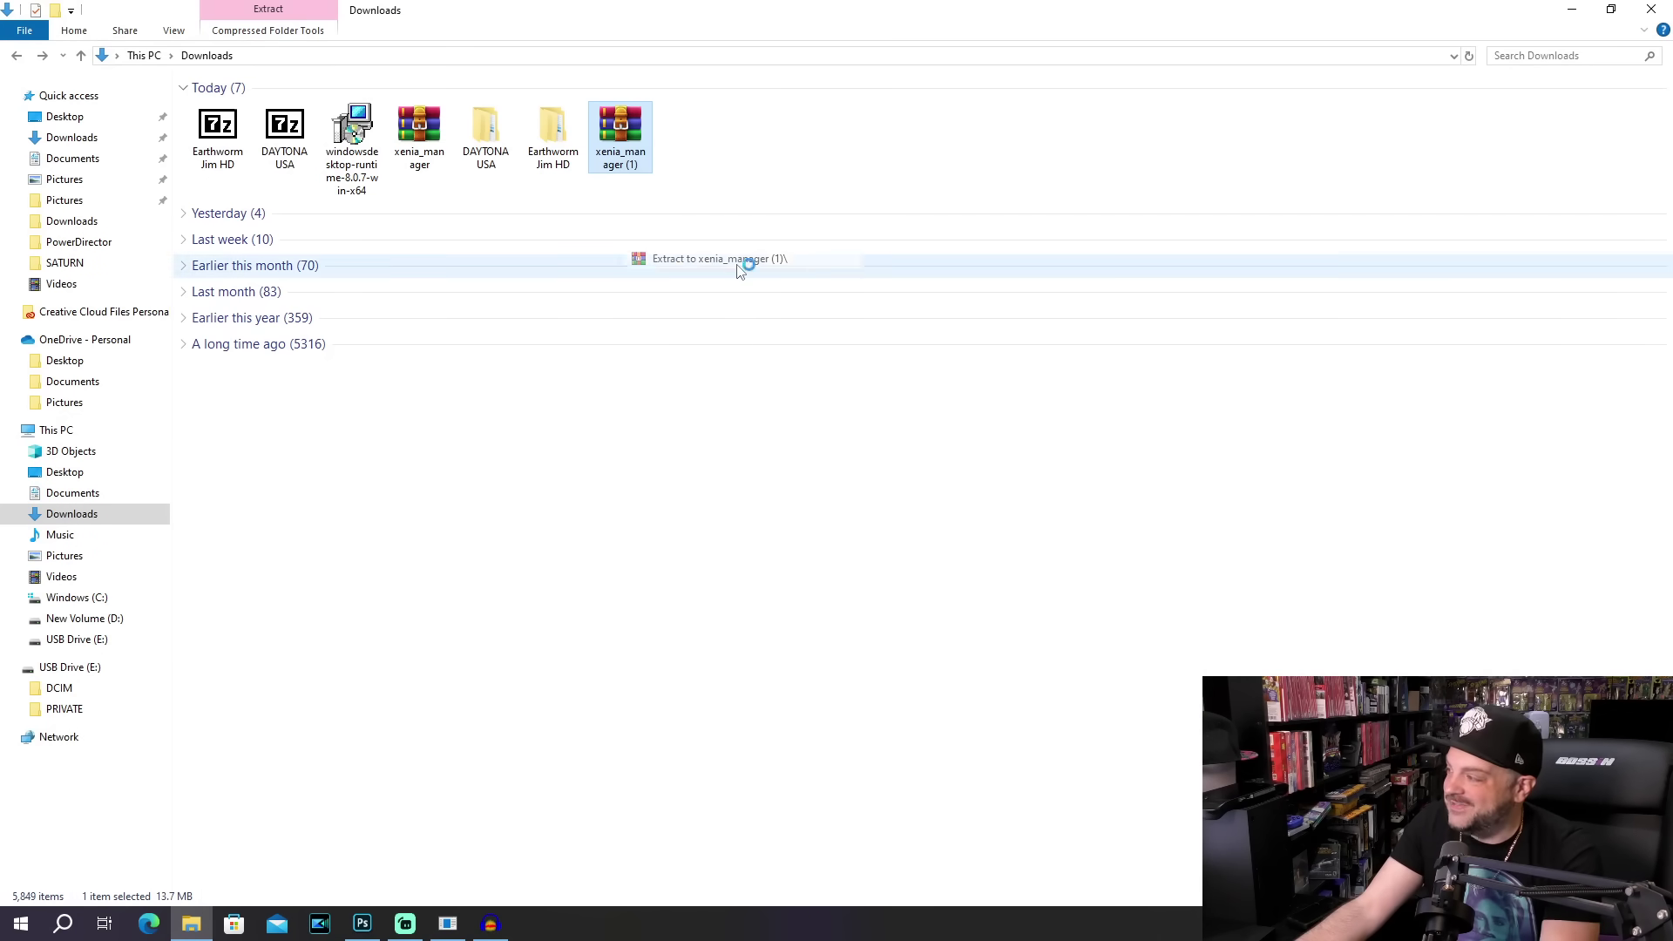
{"action": "double_click", "coordinate": [710, 165]}
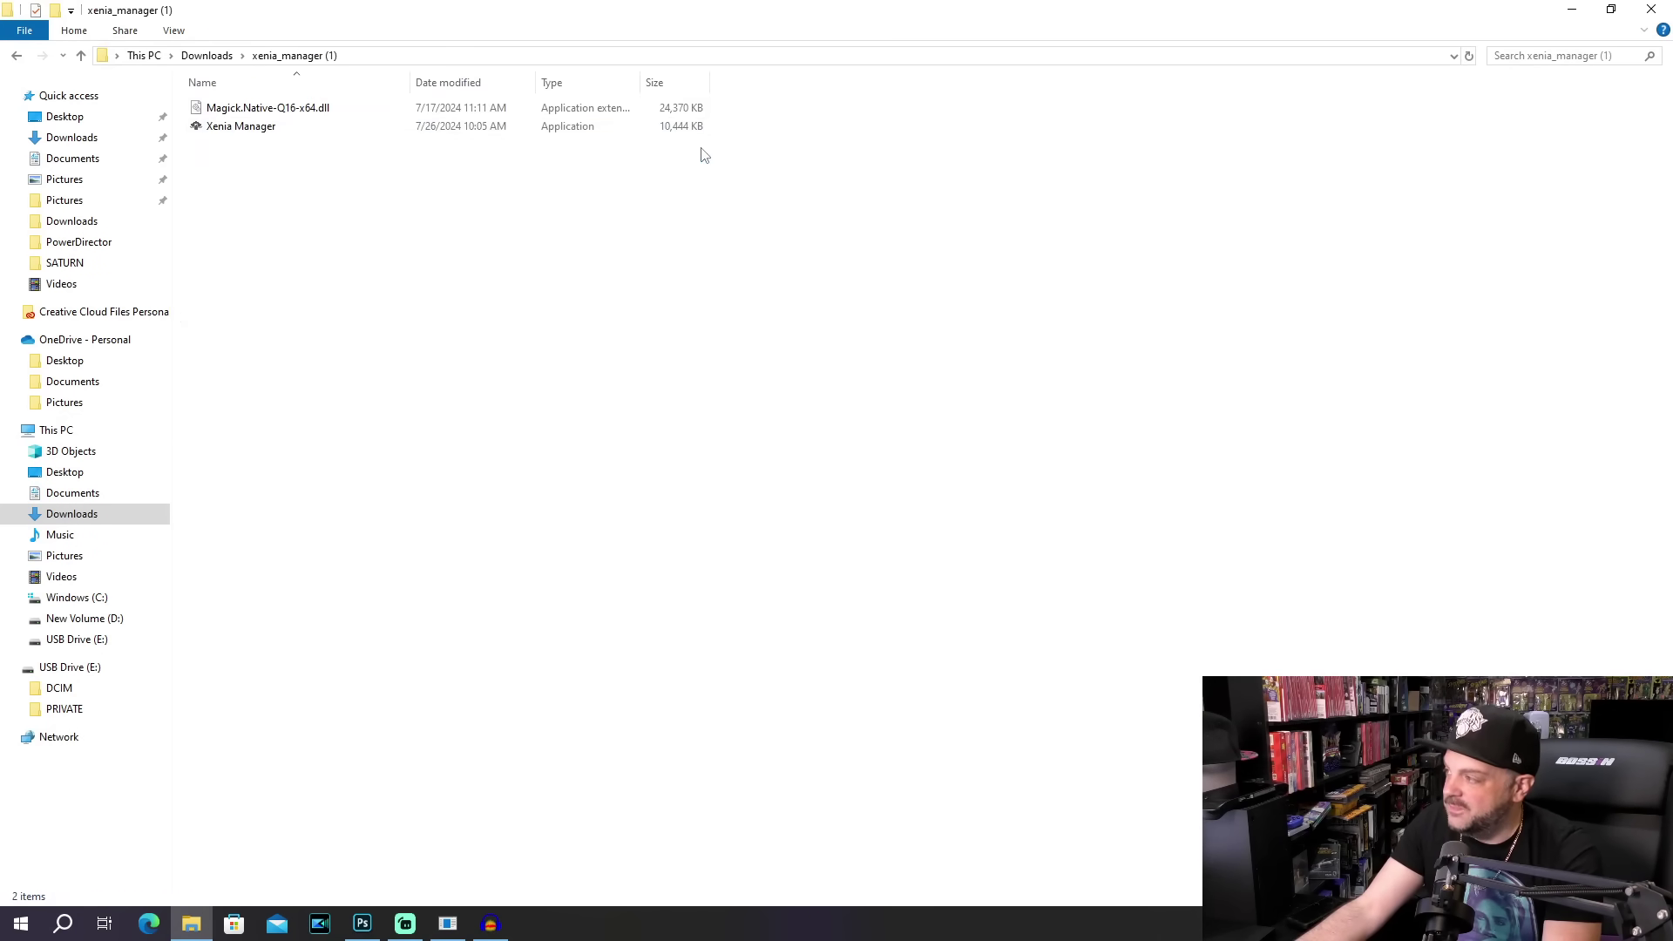
{"action": "double_click", "coordinate": [437, 127]}
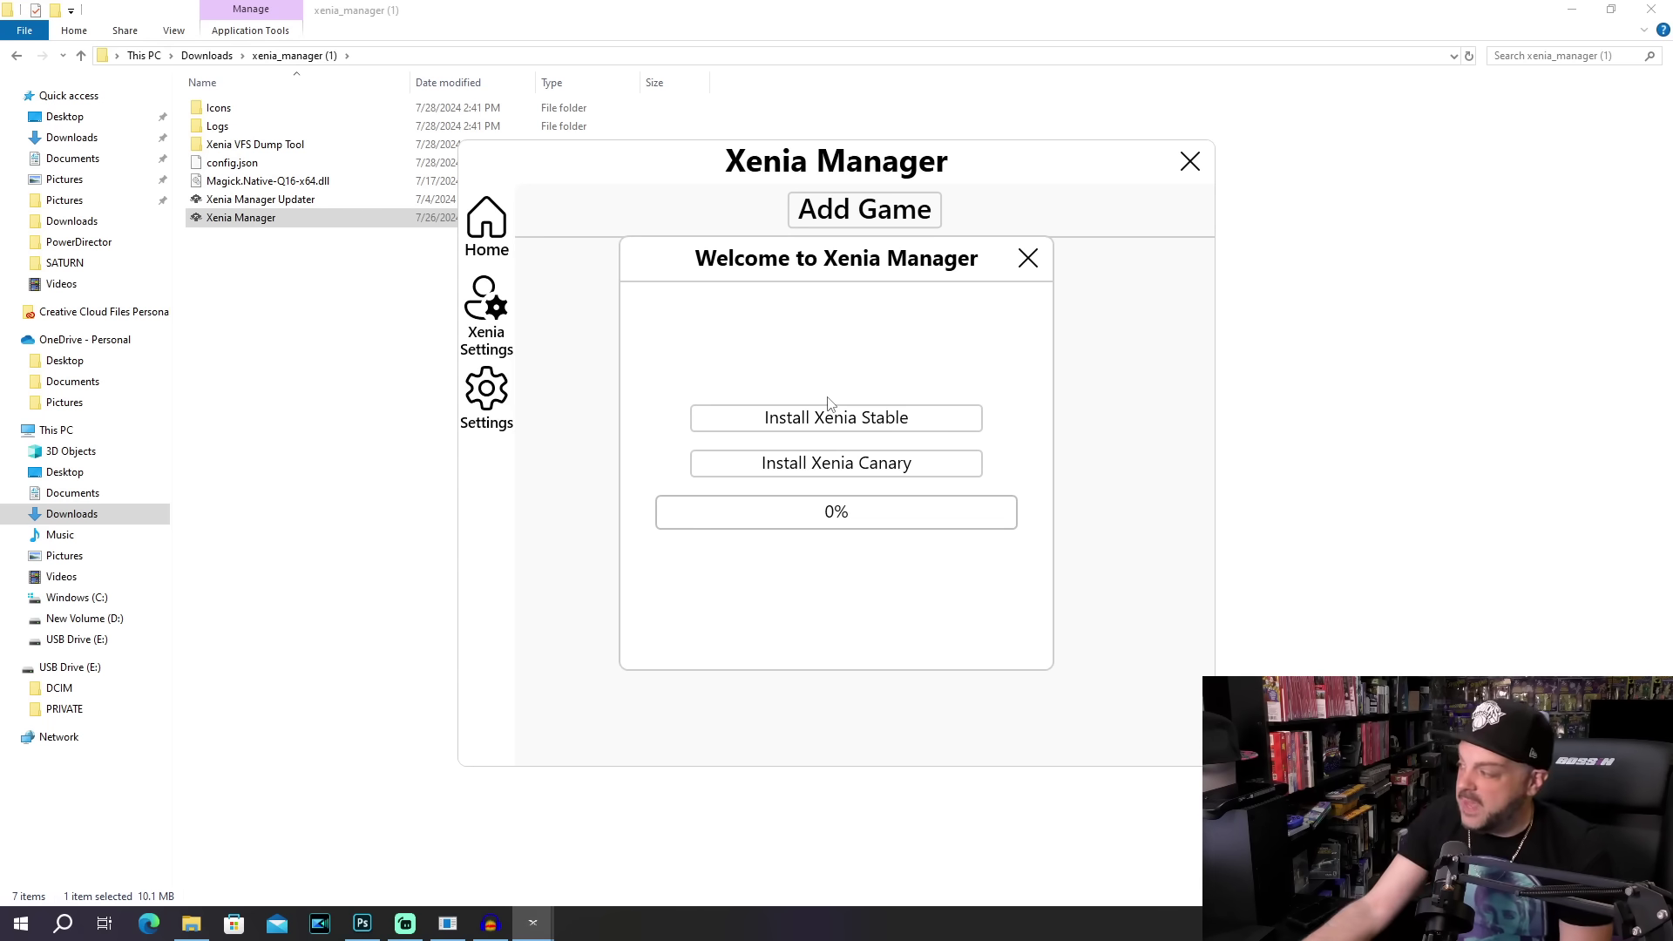
Install Xenia Canary from the welcome dialog, then move the Xenia Manager window up and left.
{"action": "left_click", "coordinate": [789, 464]}
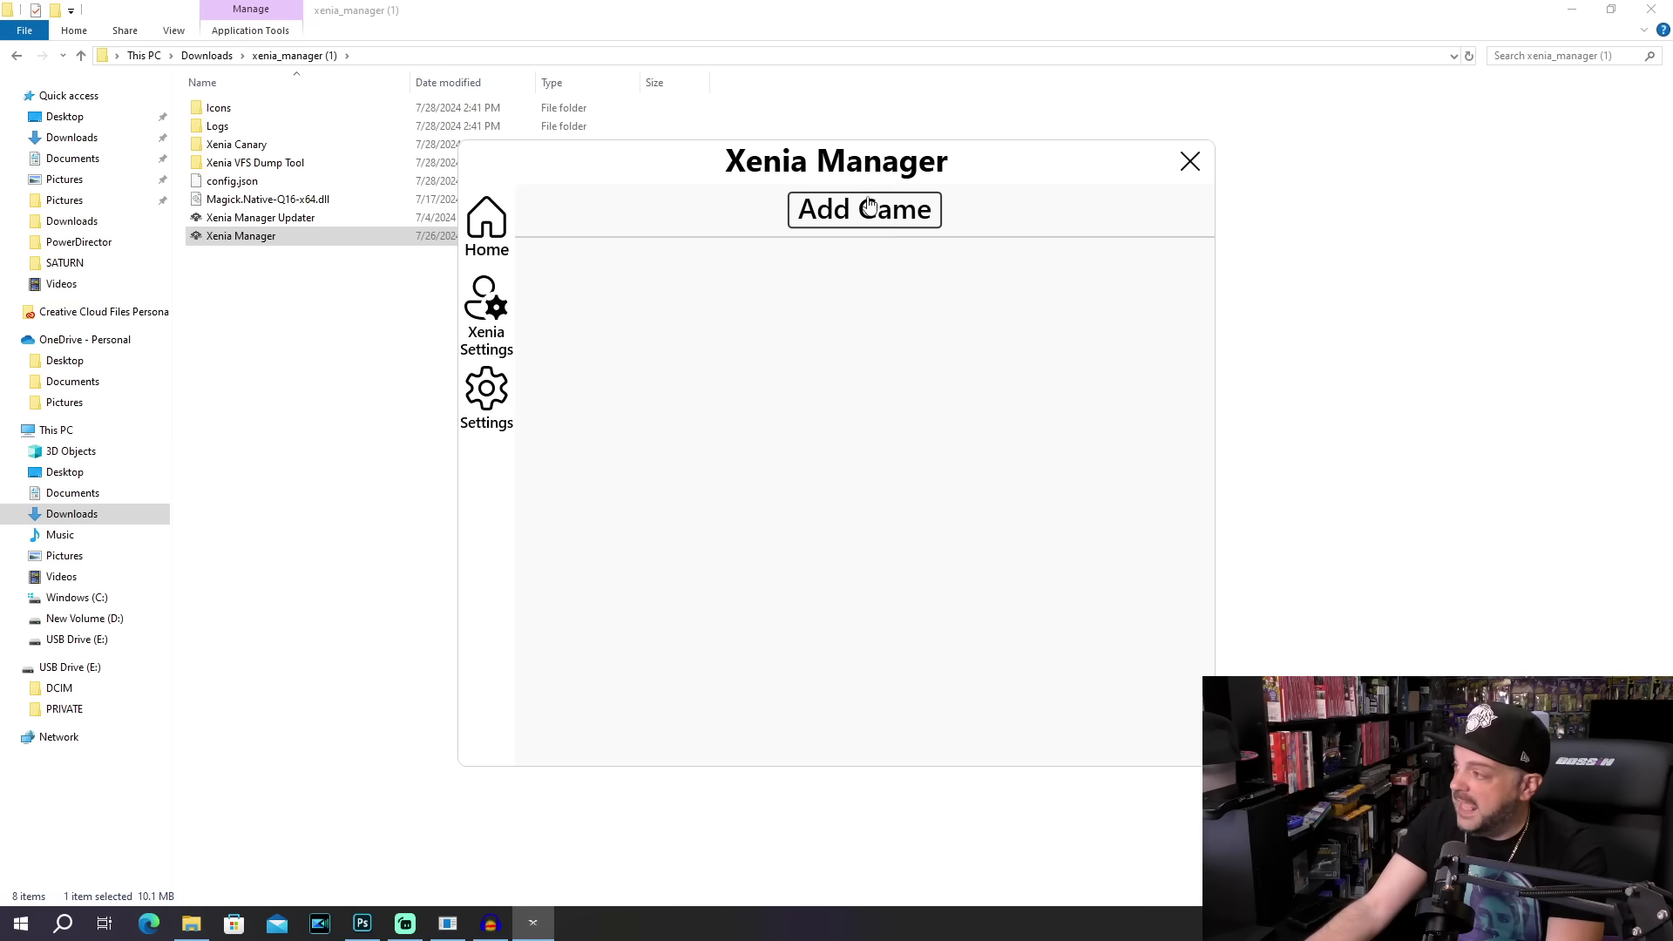
{"action": "left_click_drag", "start_coordinate": [903, 168], "coordinate": [815, 112]}
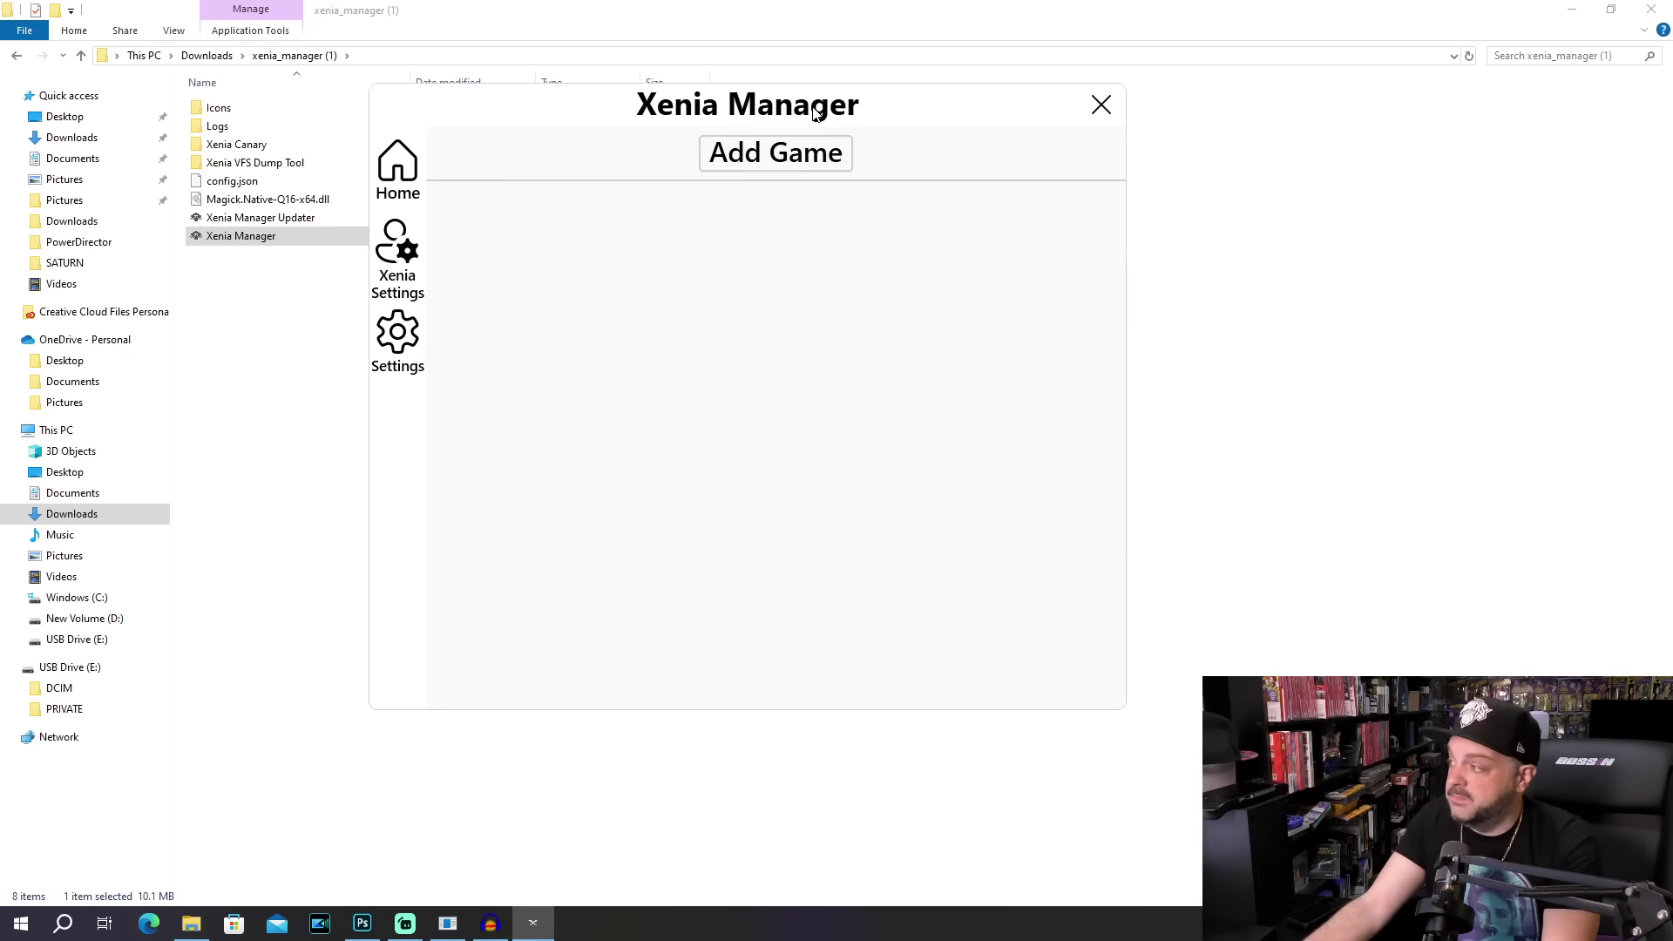
Switch Xenia Manager to the Dark theme and open the Xenia Settings page.
{"action": "left_click", "coordinate": [397, 336]}
{"action": "left_click", "coordinate": [973, 258]}
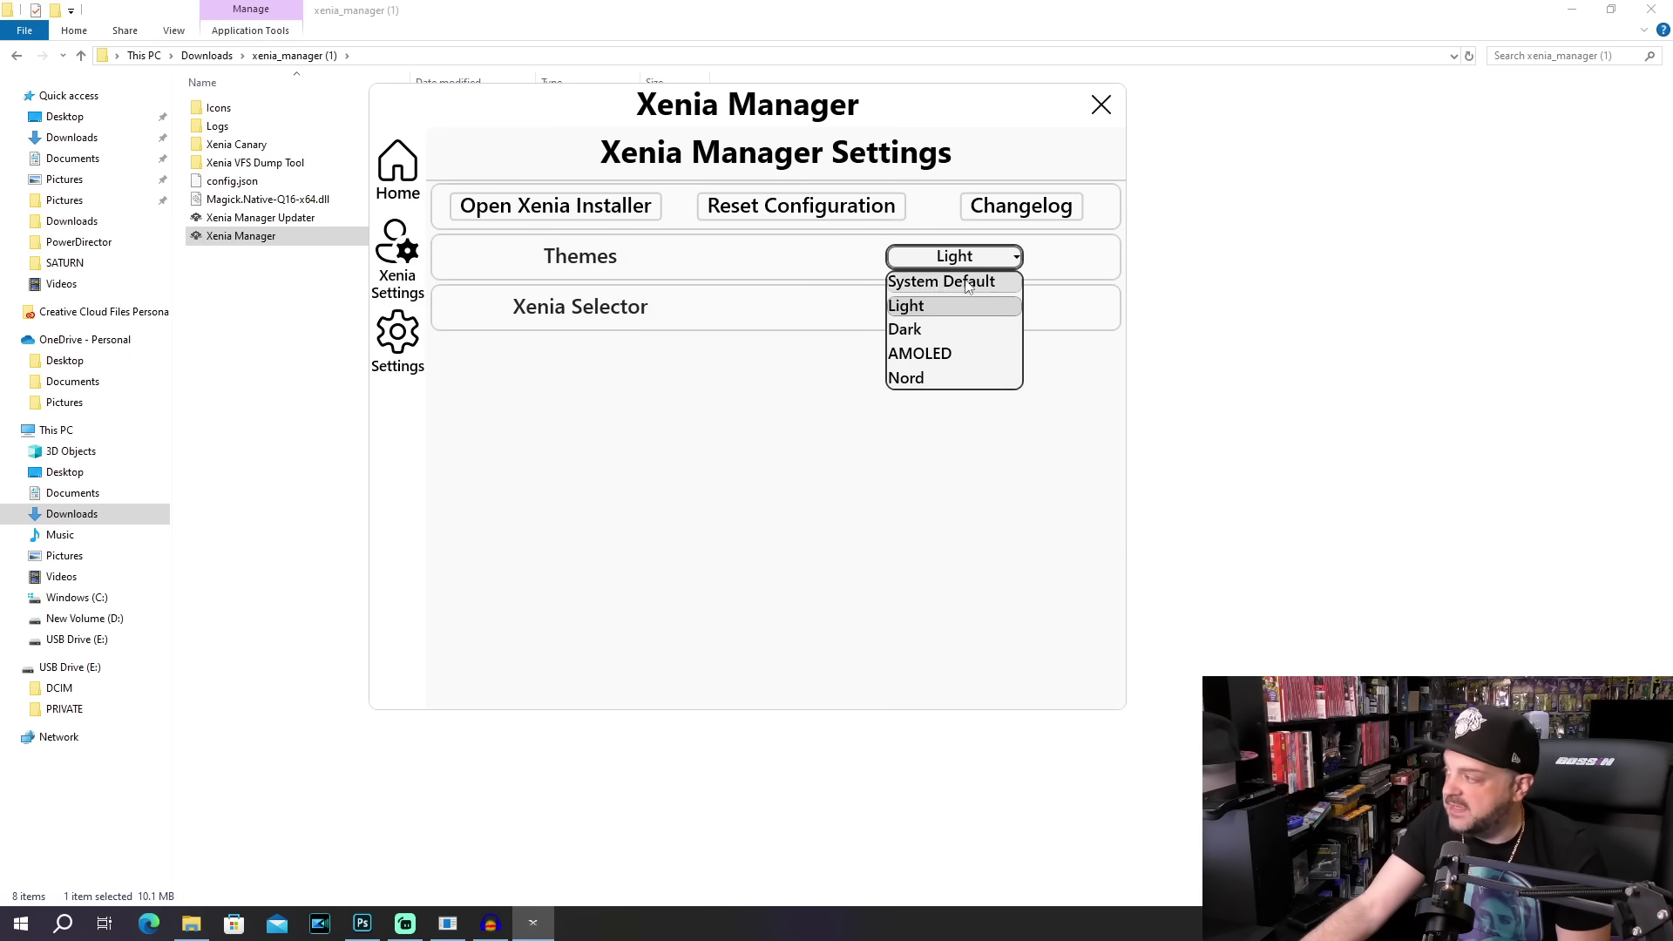
{"action": "left_click", "coordinate": [957, 332]}
{"action": "left_click_drag", "start_coordinate": [797, 100], "coordinate": [897, 125]}
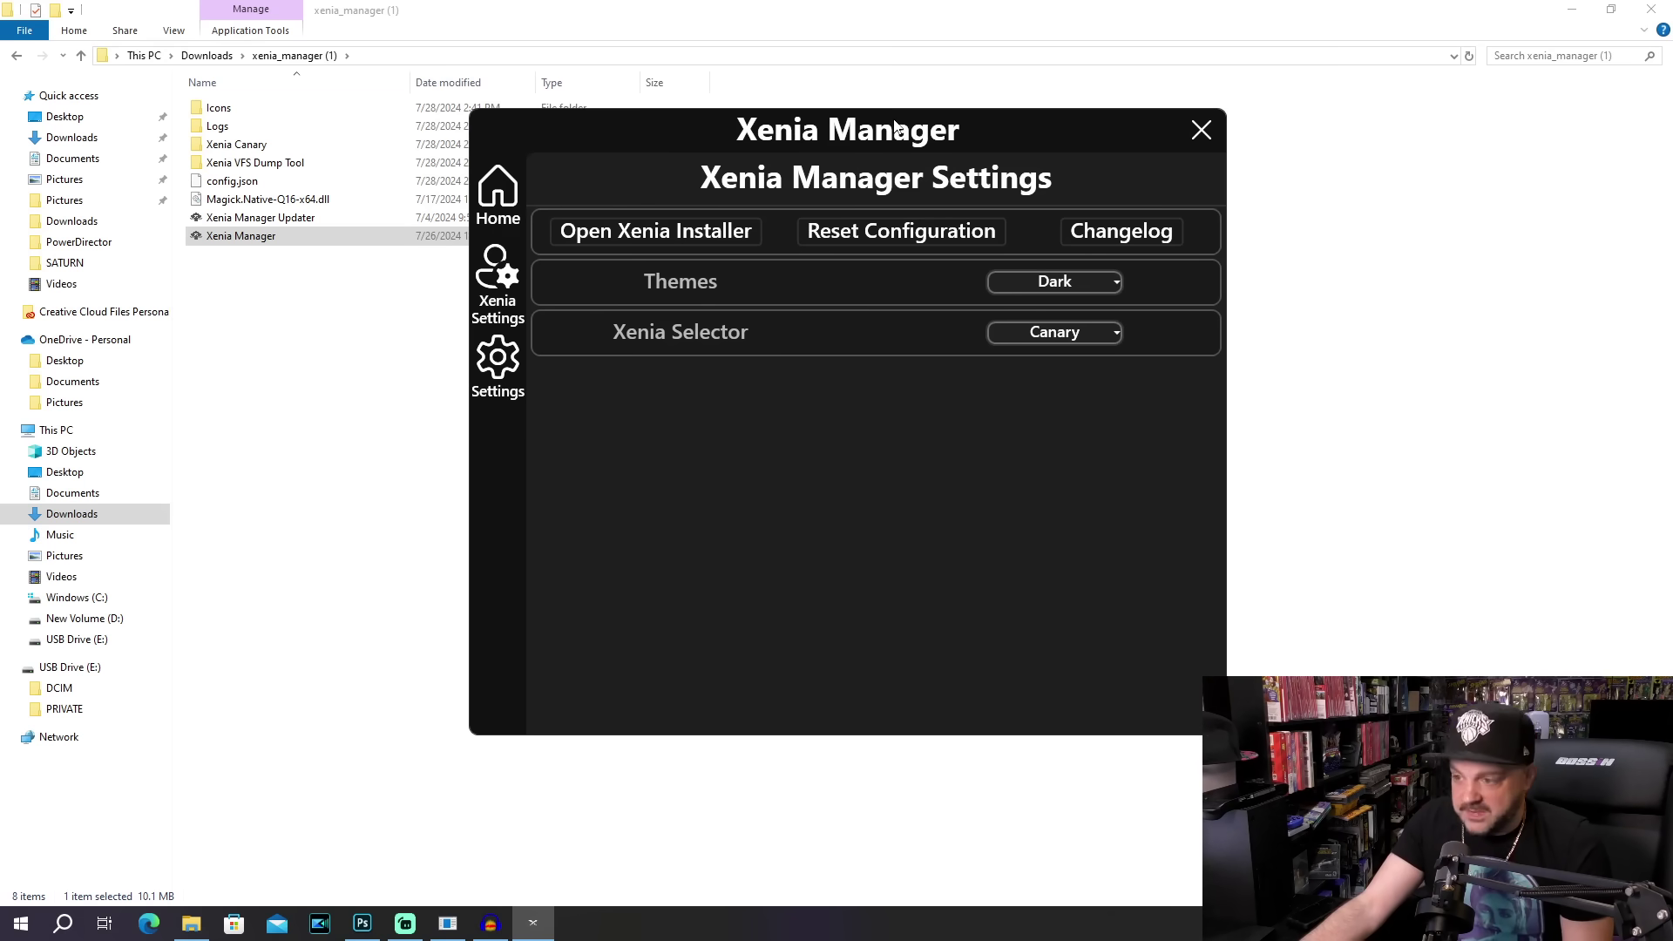
{"action": "left_click", "coordinate": [505, 303]}
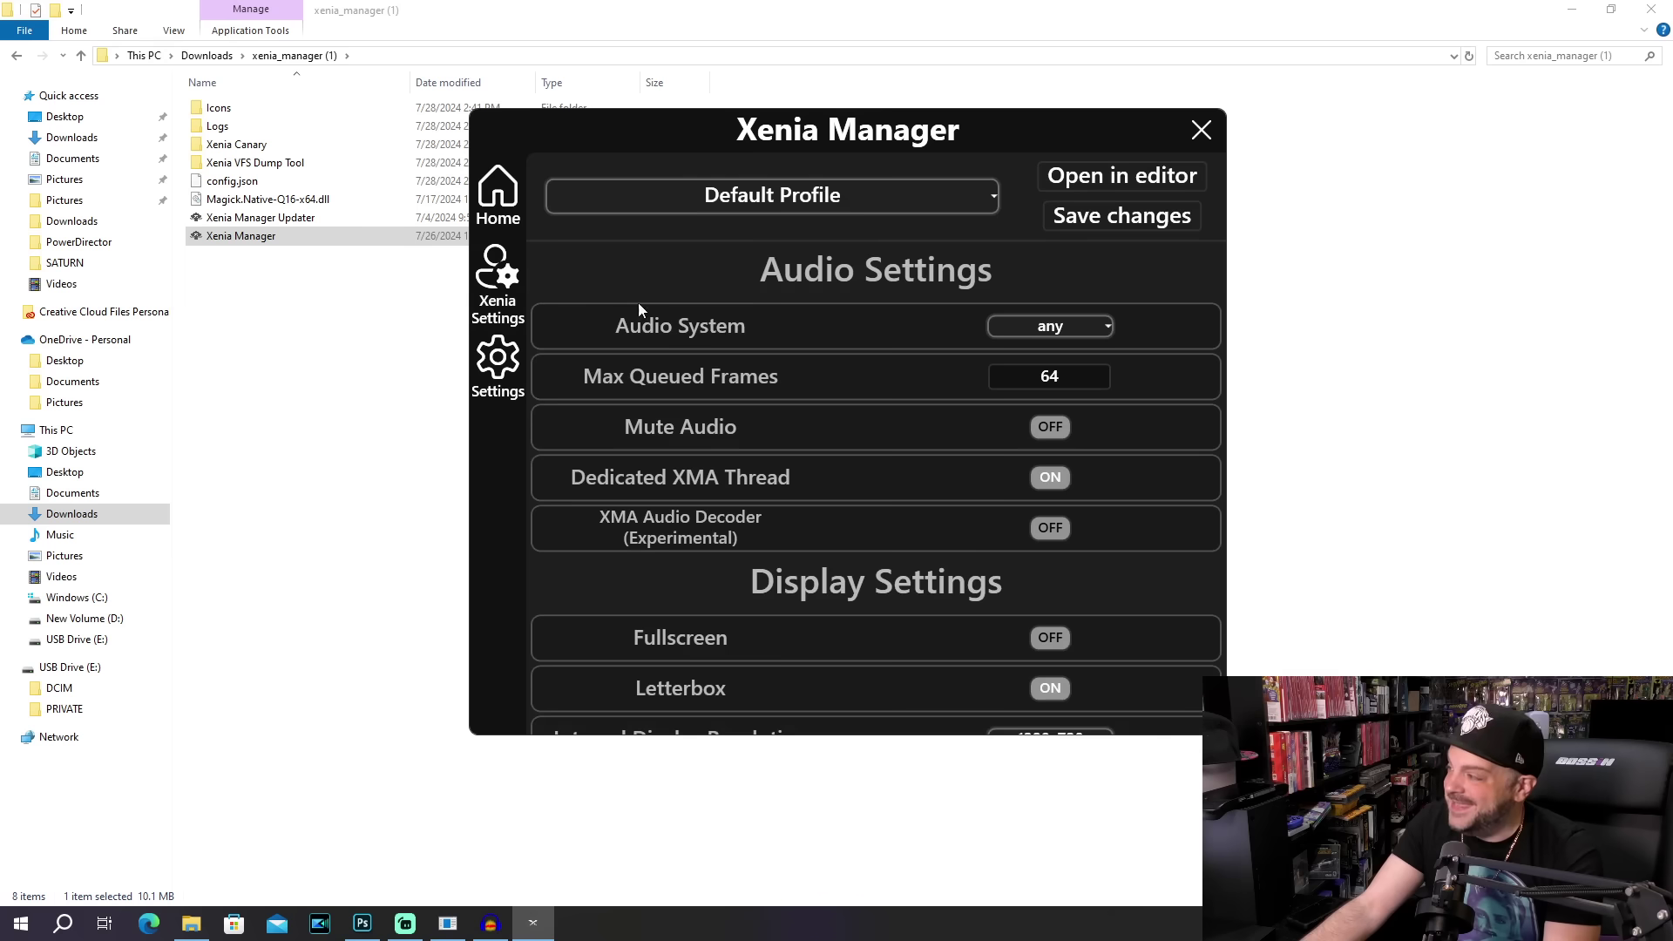
Keep the internal display resolution at 1280x720 and turn Letterbox off.
{"action": "mouse_move", "coordinate": [1224, 194]}
{"action": "left_mouse_down"}
{"action": "mouse_move", "coordinate": [1217, 235]}
{"action": "mouse_move", "coordinate": [1221, 215]}
{"action": "left_mouse_up"}
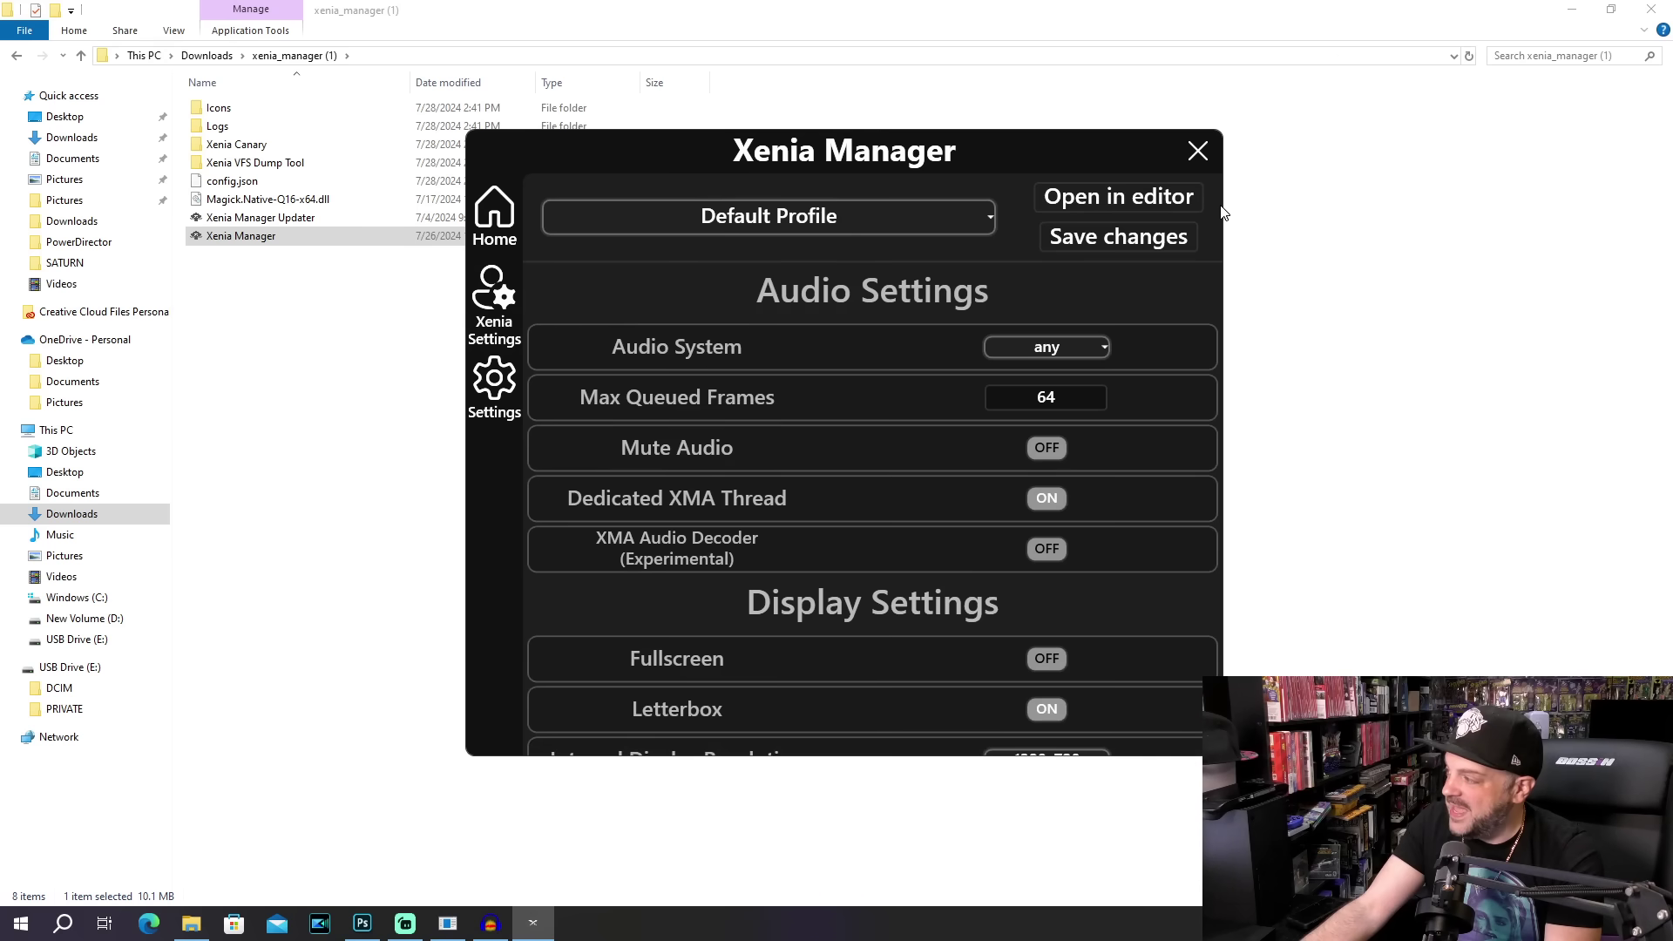
{"action": "scroll", "coordinate": [1198, 306], "scroll_direction": "down", "scroll_amount": 2}
{"action": "scroll", "coordinate": [1193, 331], "scroll_direction": "down", "scroll_amount": 3}
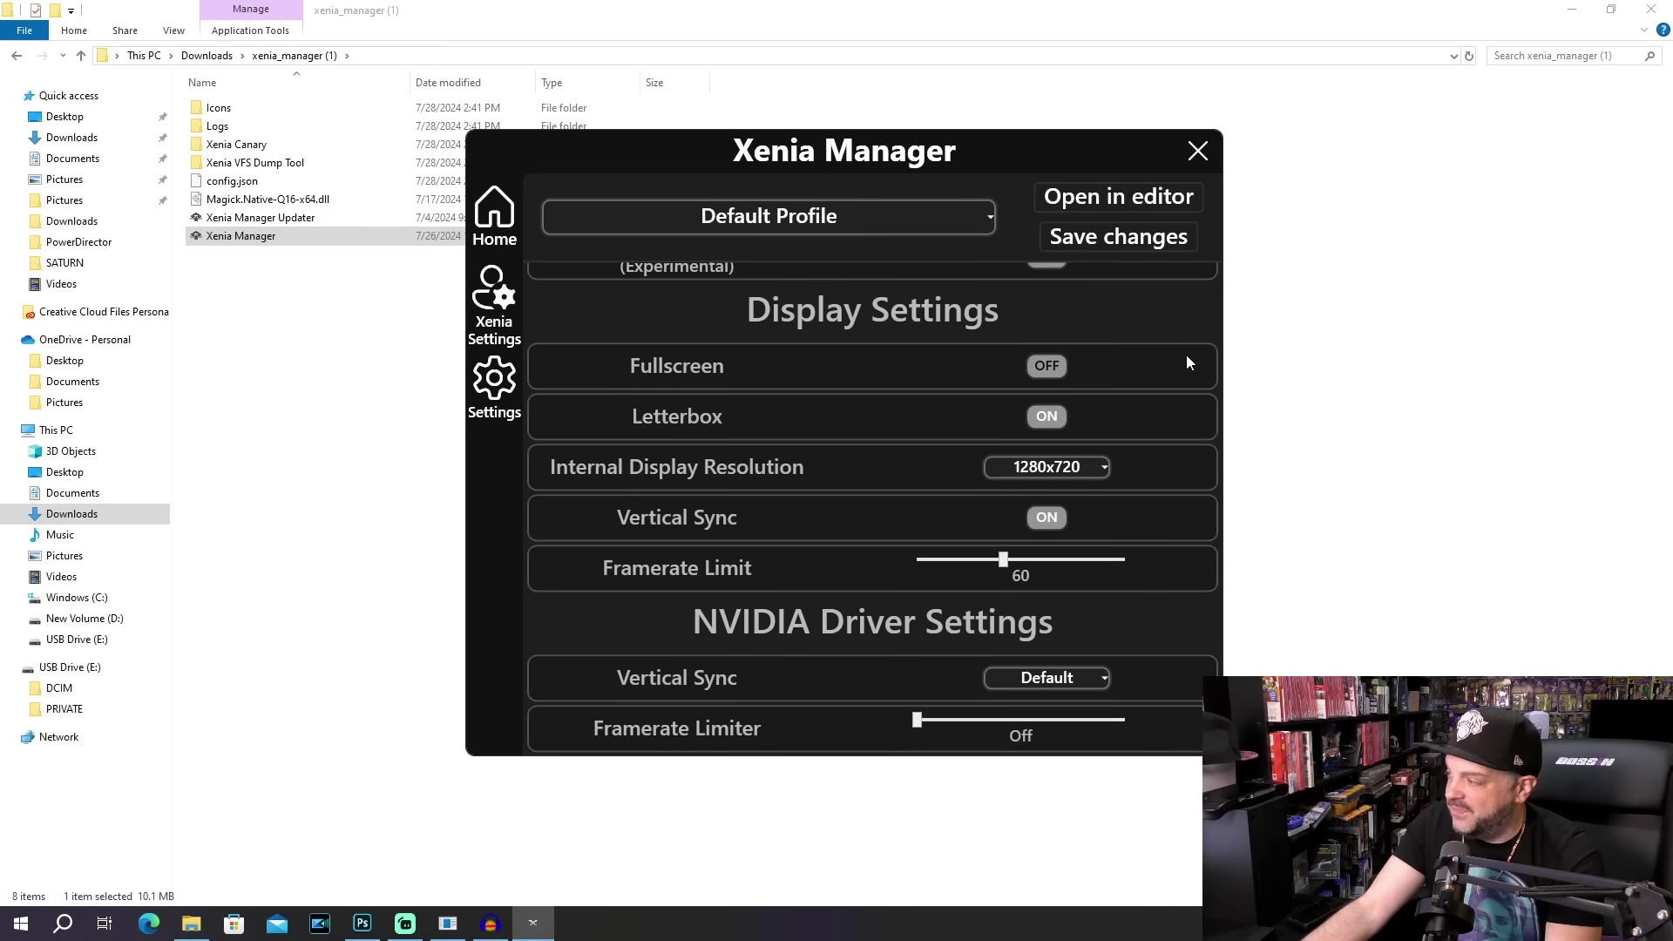
{"action": "scroll", "coordinate": [642, 493], "scroll_direction": "down", "scroll_amount": 3}
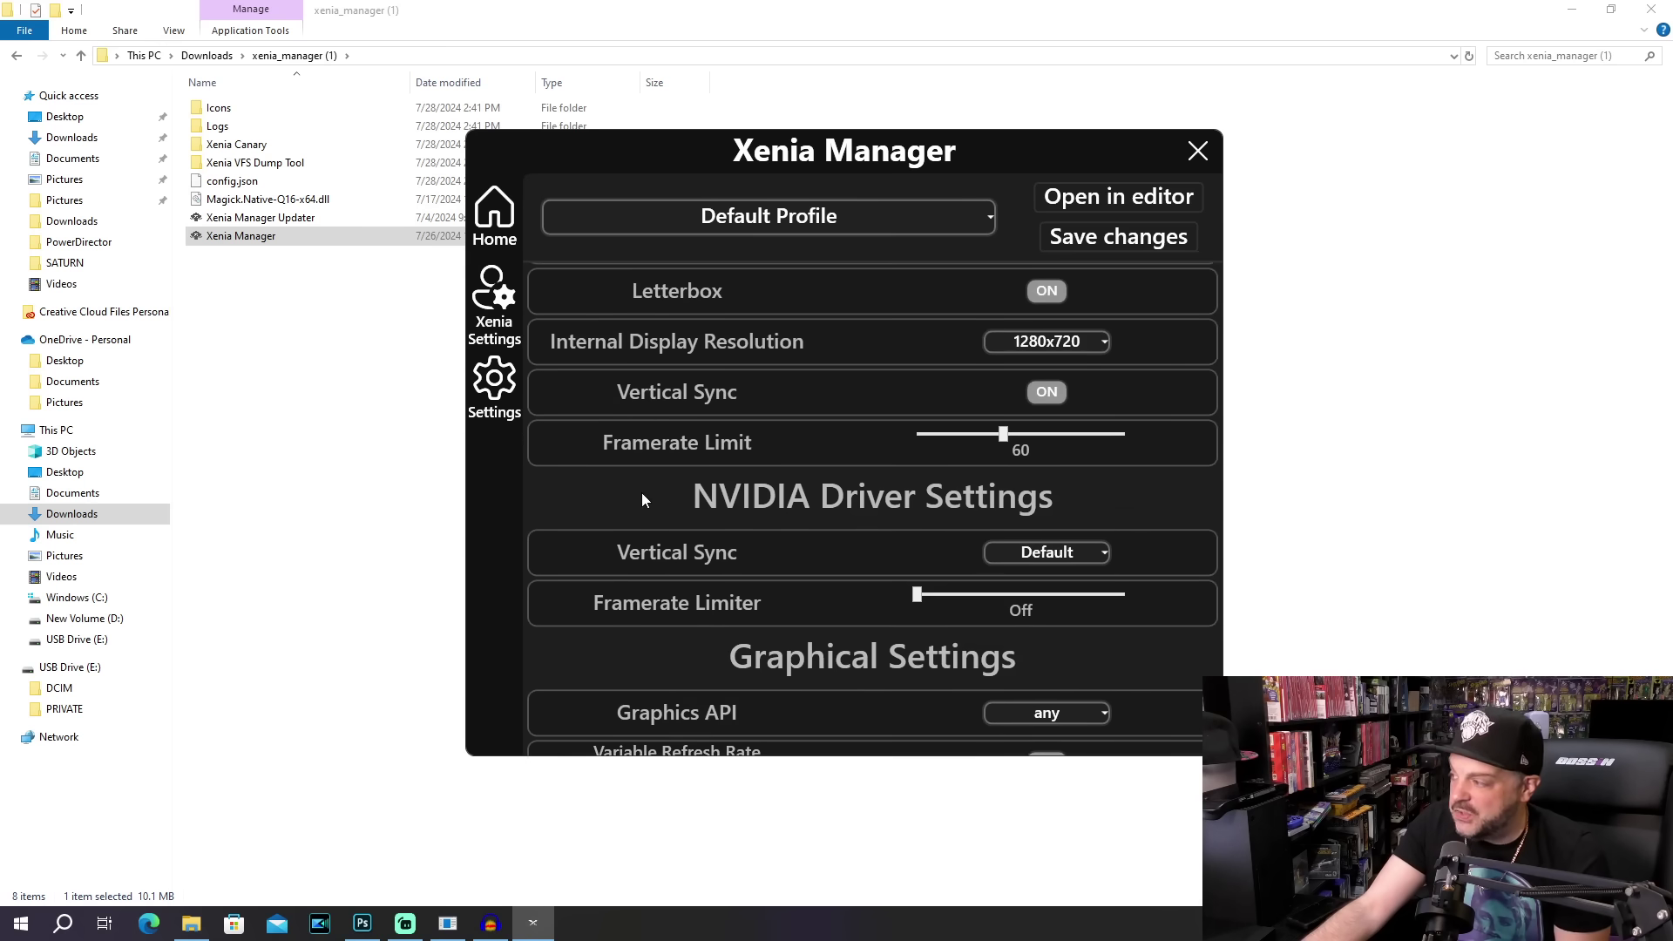
{"action": "scroll", "coordinate": [712, 523], "scroll_direction": "up", "scroll_amount": 3}
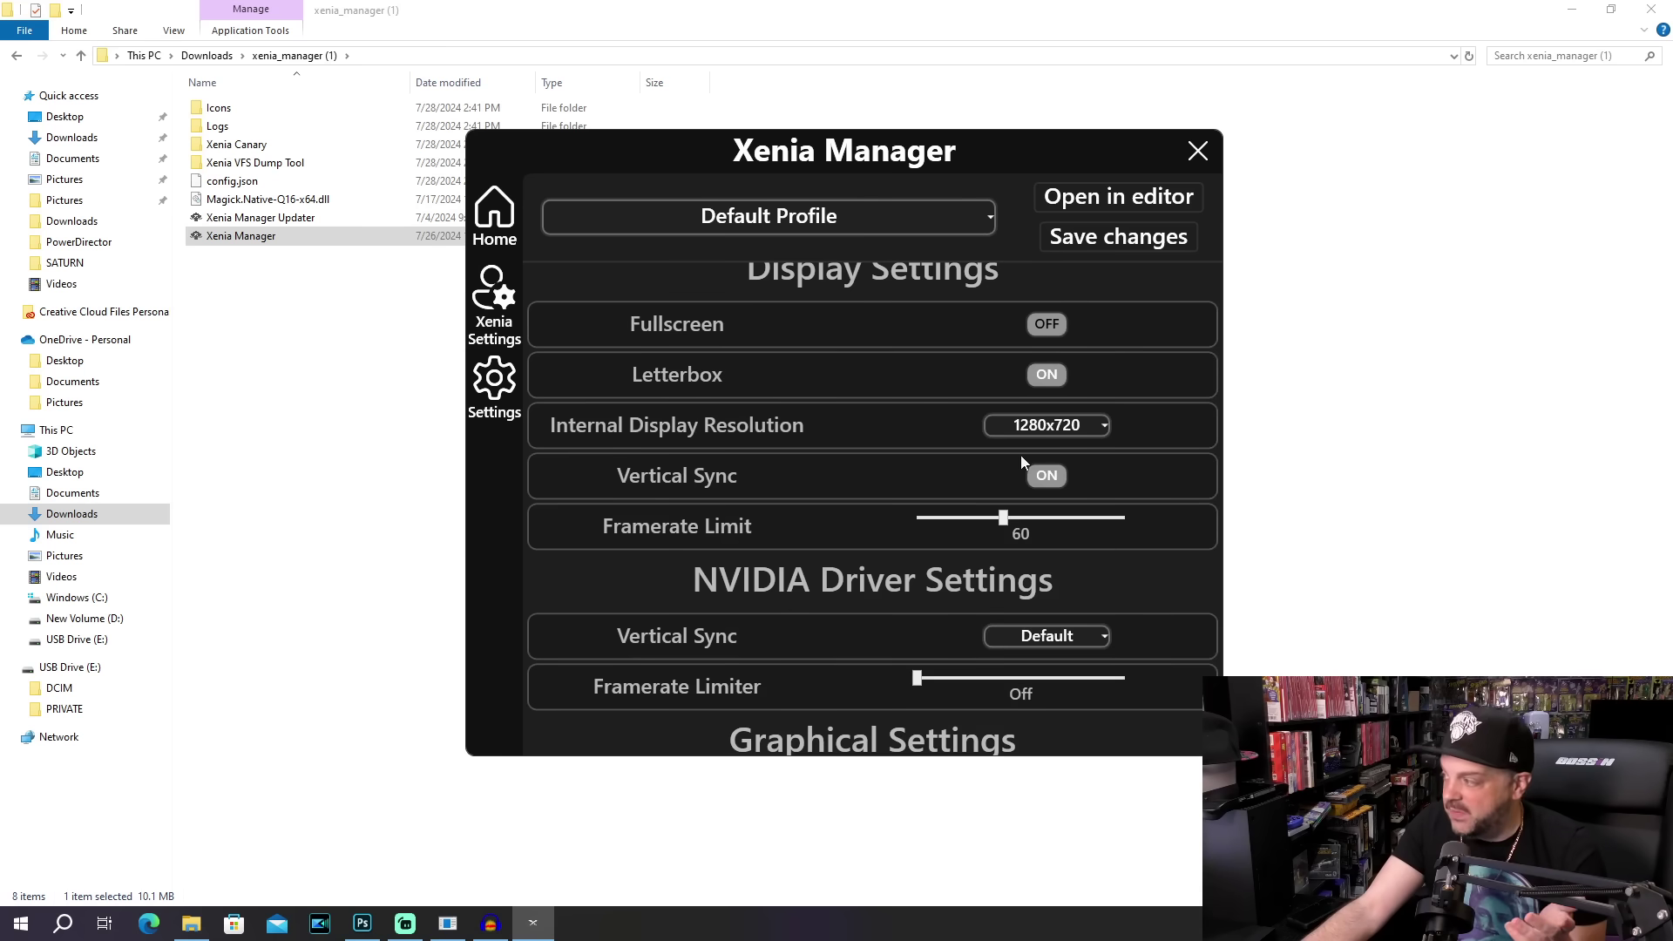
{"action": "left_click", "coordinate": [1026, 431]}
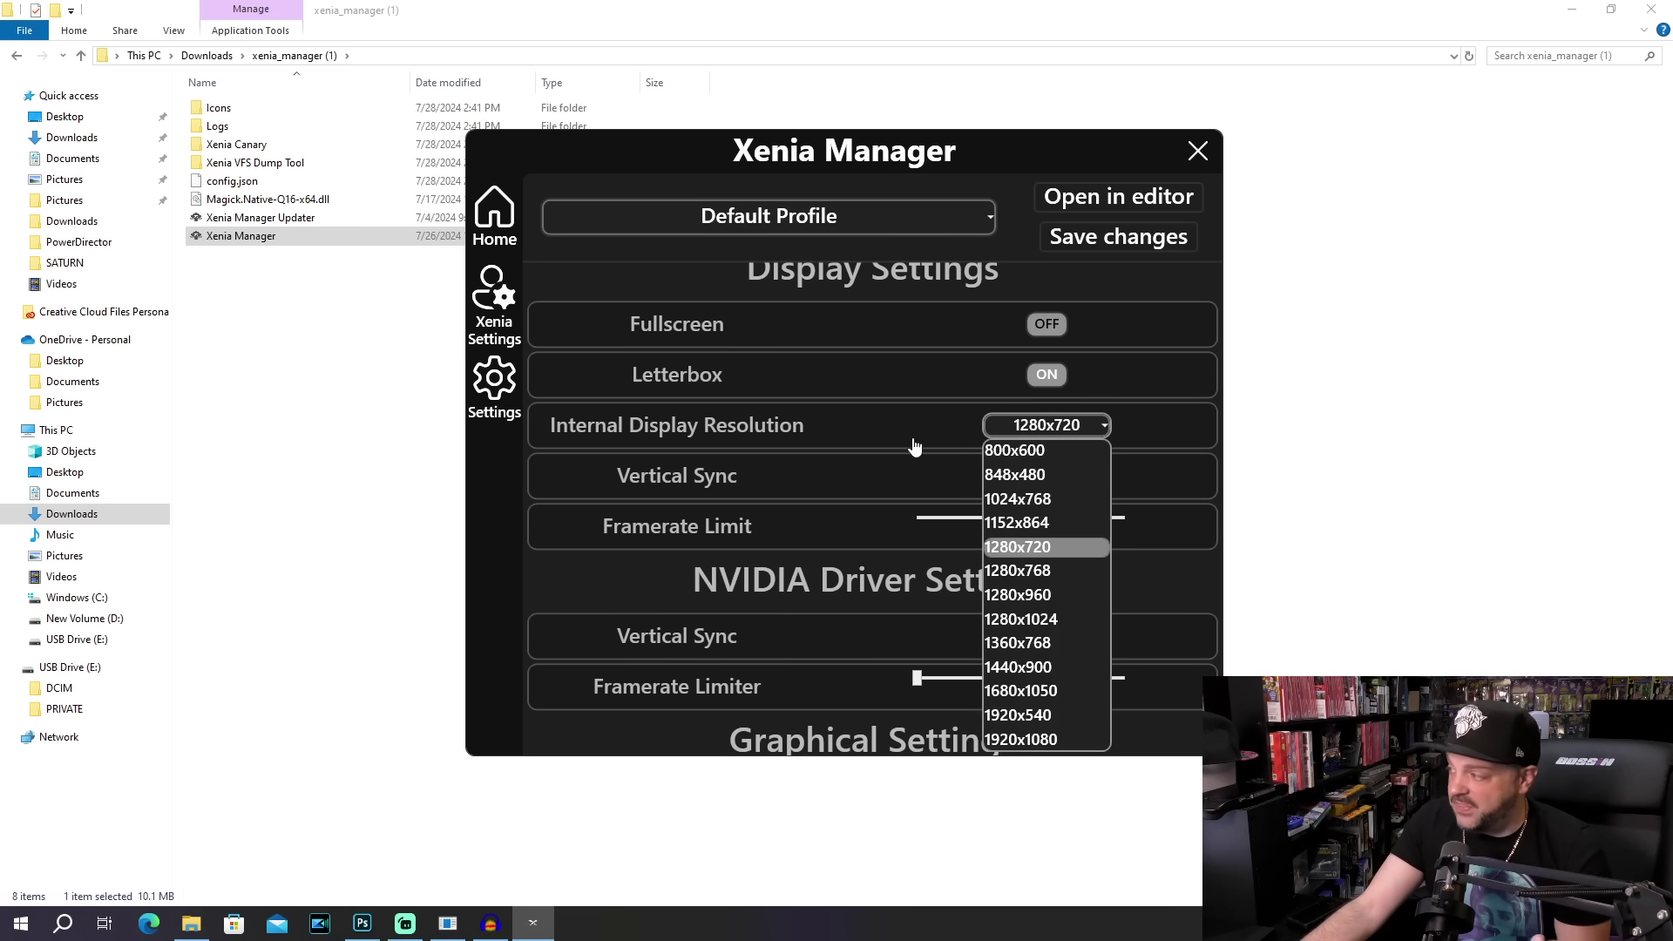
{"action": "left_click", "coordinate": [891, 381]}
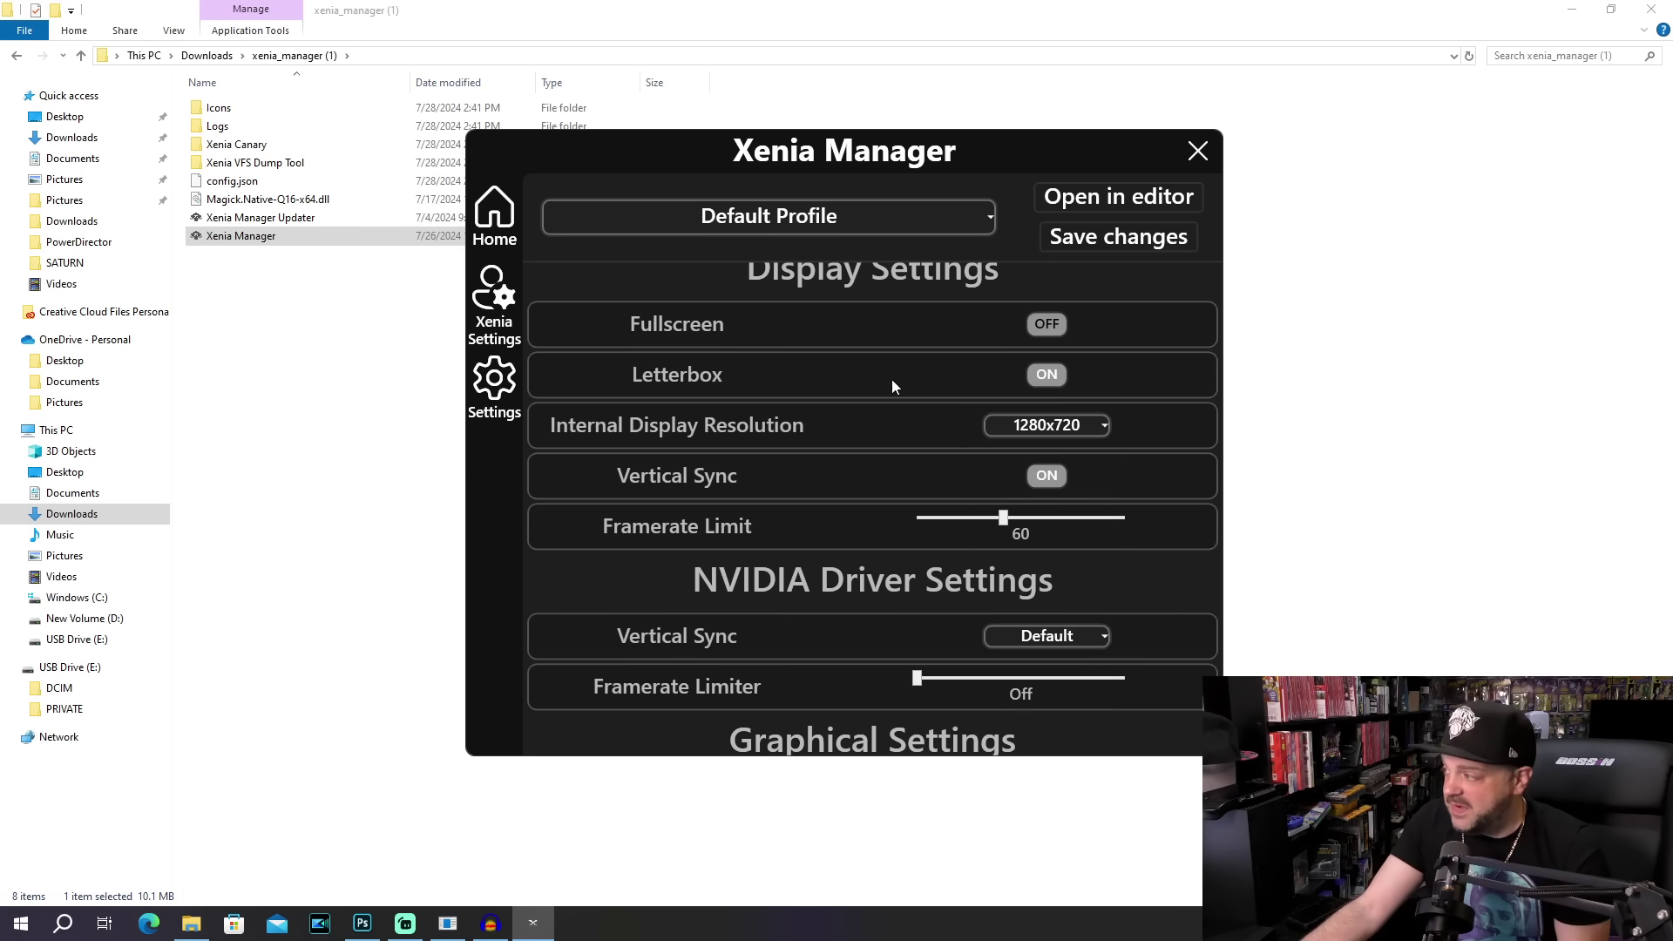
{"action": "left_click", "coordinate": [1045, 377]}
{"action": "left_click", "coordinate": [1058, 380]}
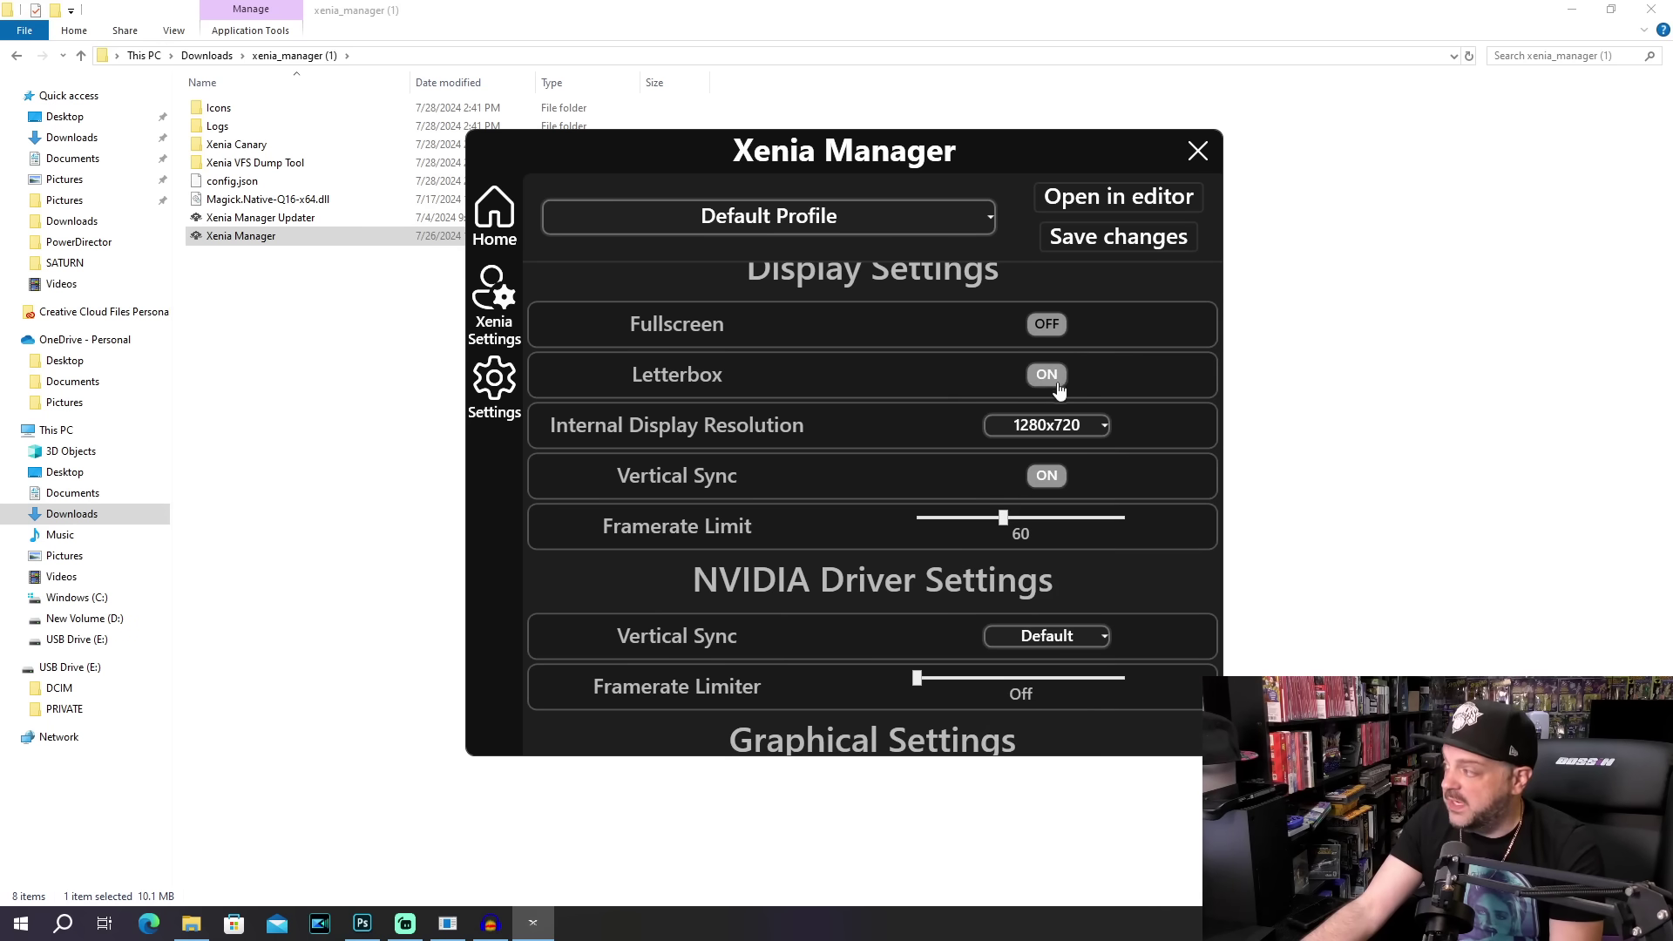
Scroll through the settings down to General Settings, then return to the Home library.
{"action": "scroll", "coordinate": [1050, 444], "scroll_direction": "up", "scroll_amount": 1}
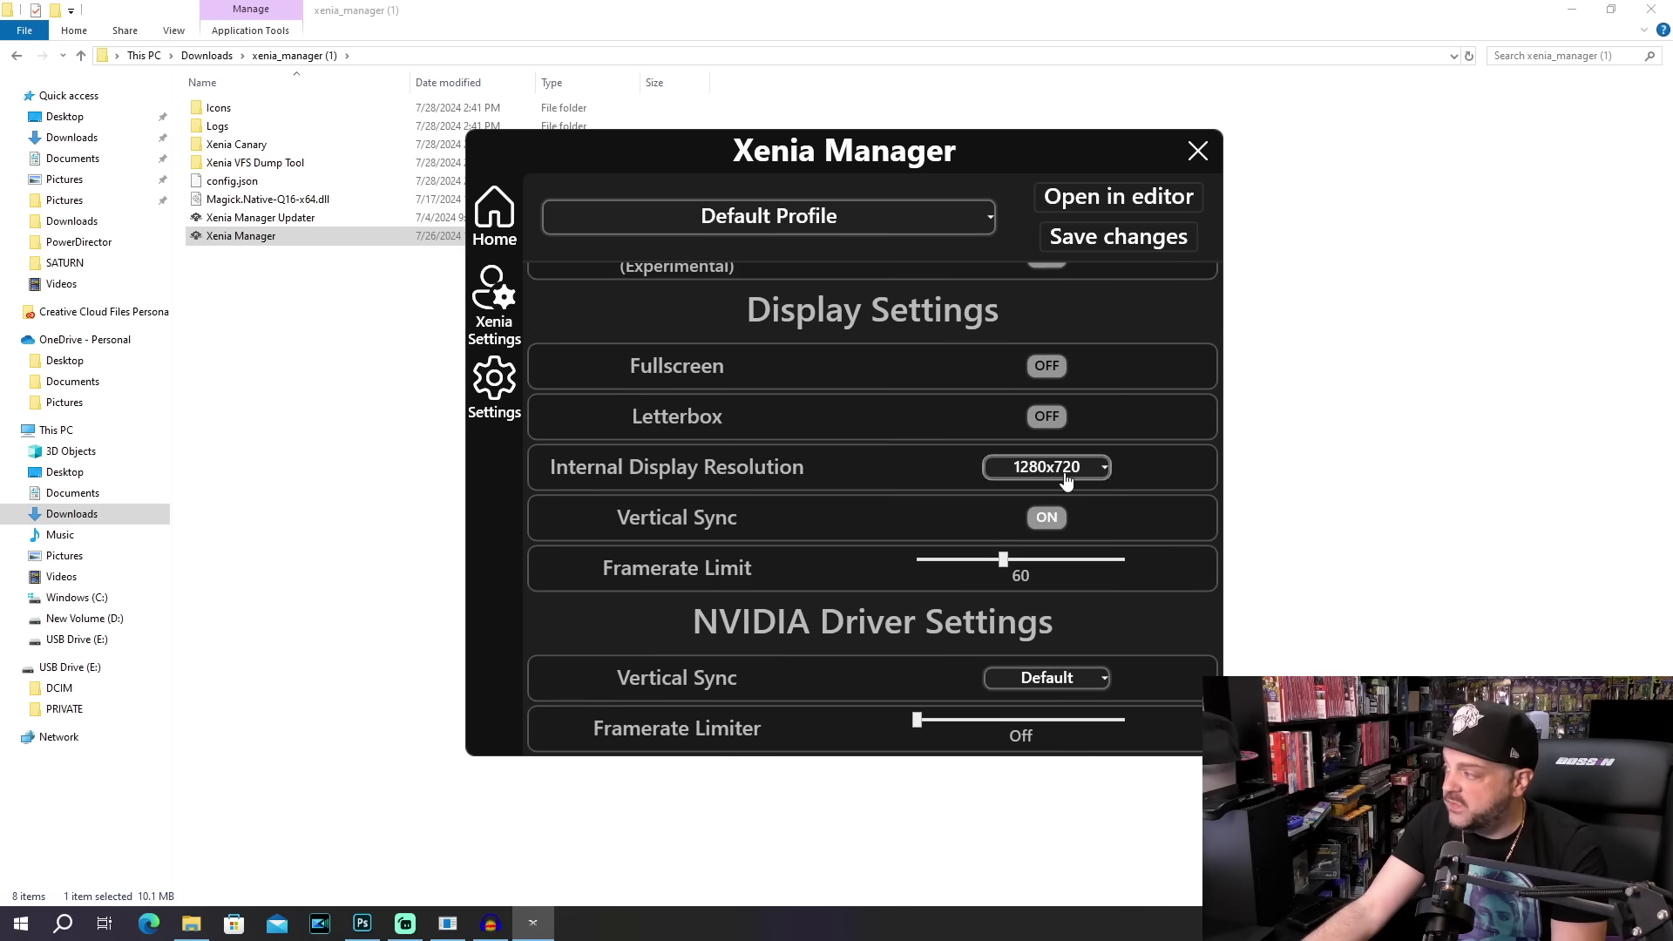
{"action": "scroll", "coordinate": [1209, 394], "scroll_direction": "down", "scroll_amount": 2}
{"action": "scroll", "coordinate": [1202, 418], "scroll_direction": "down", "scroll_amount": 1}
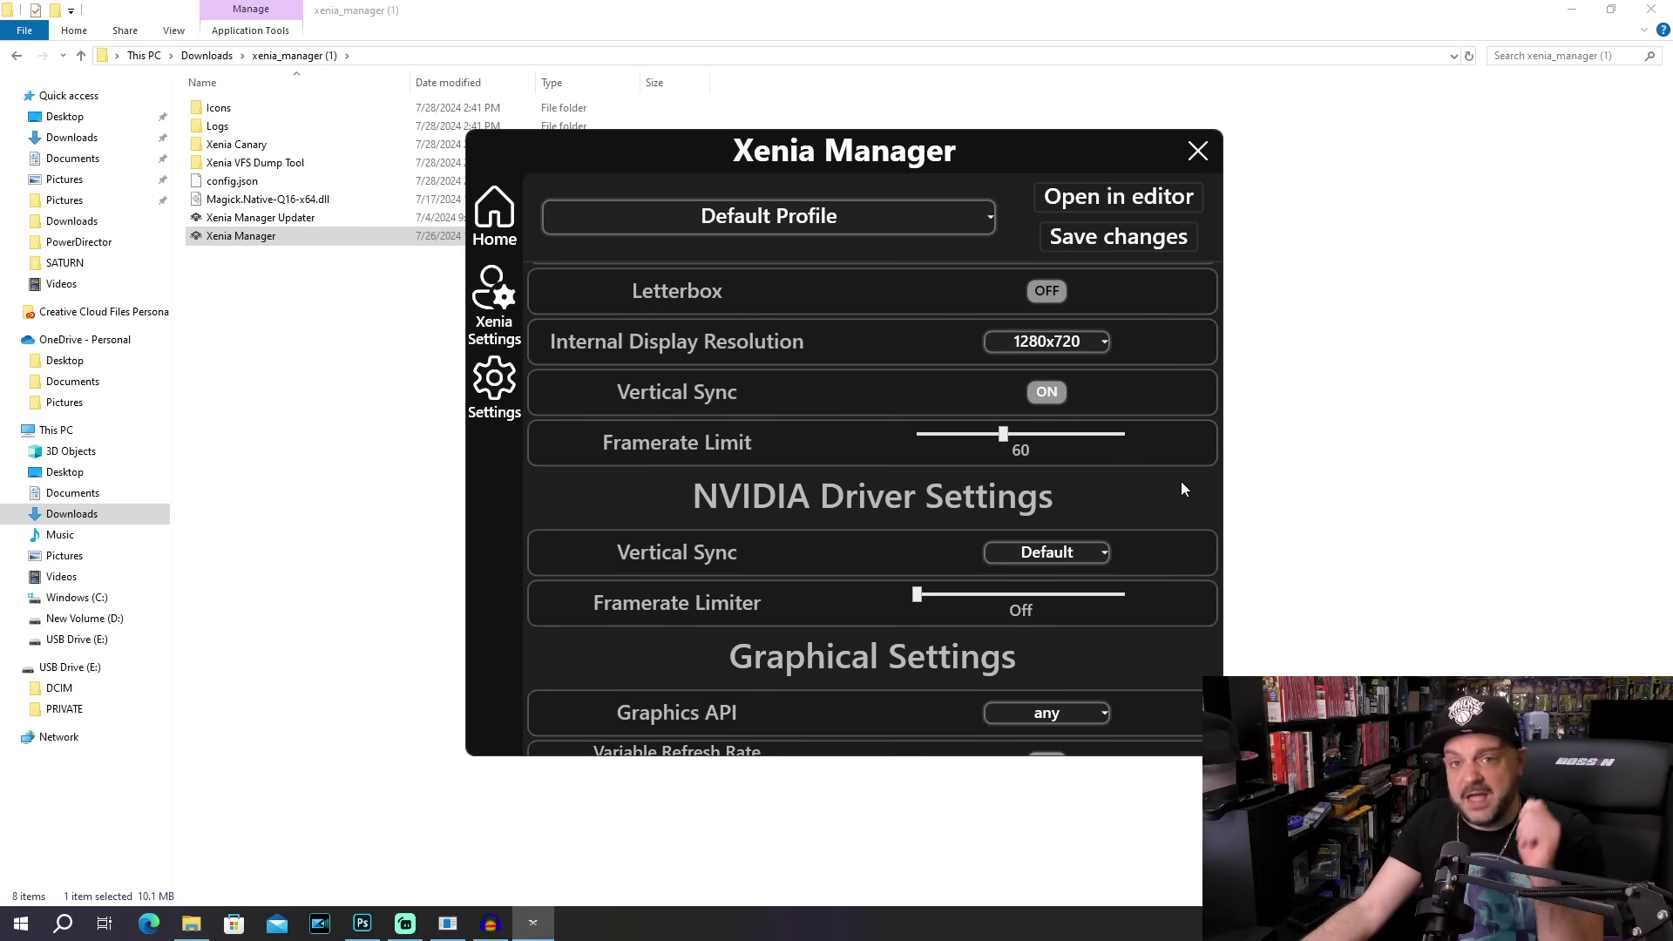
{"action": "scroll", "coordinate": [1182, 489], "scroll_direction": "down", "scroll_amount": 2}
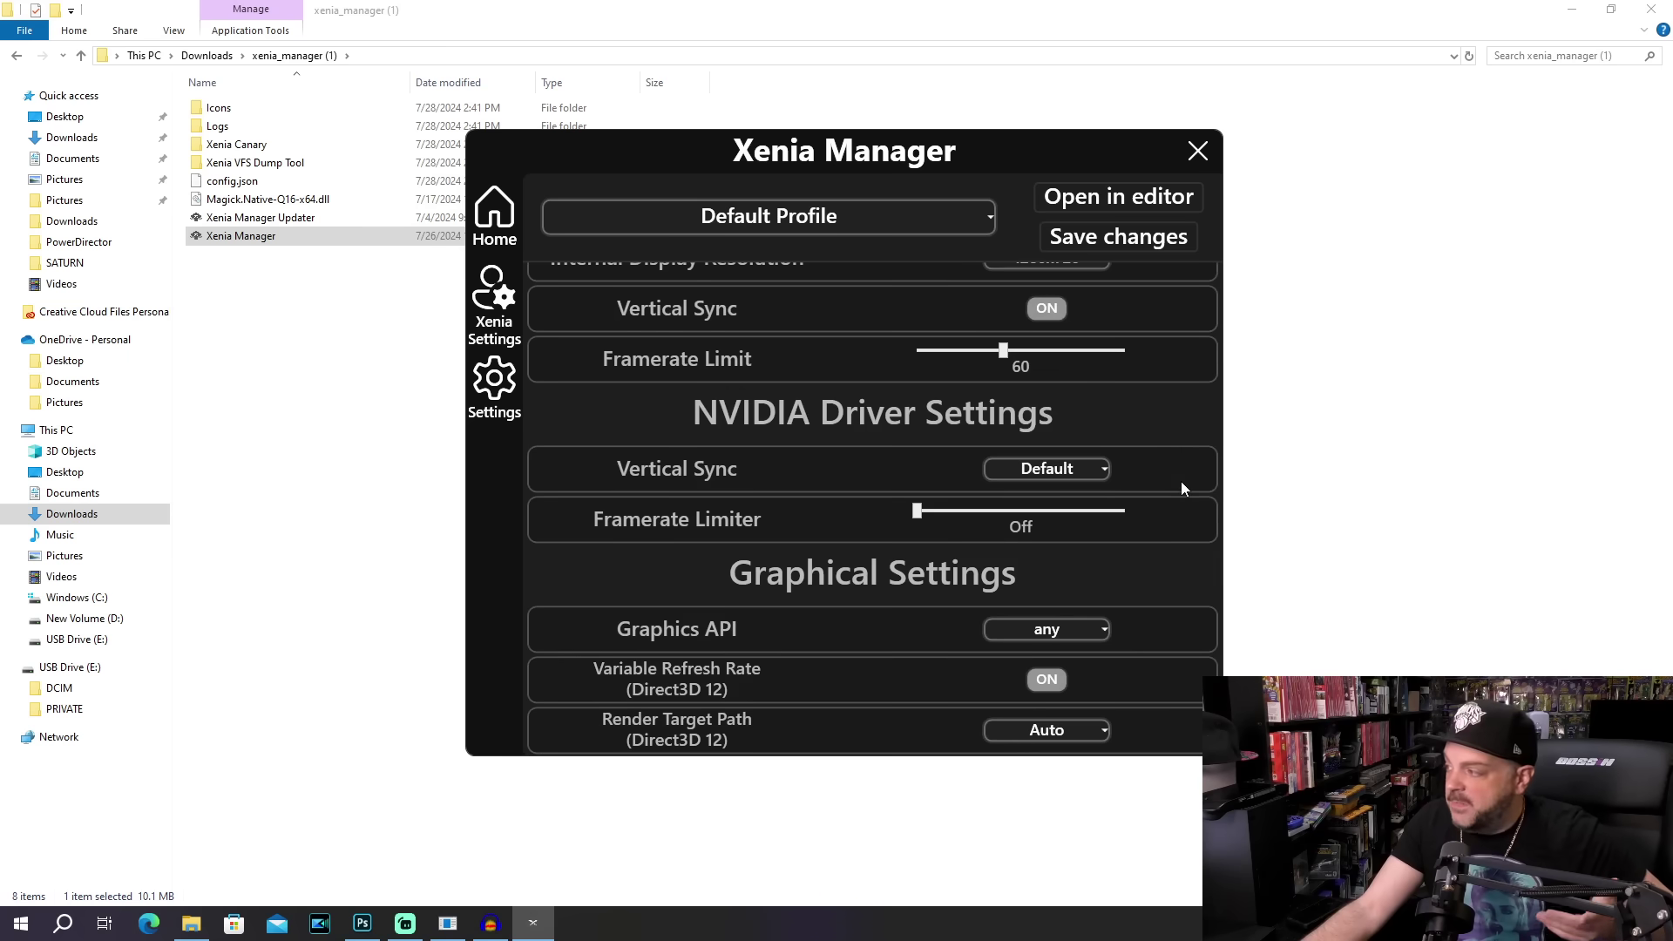
{"action": "scroll", "coordinate": [1181, 488], "scroll_direction": "down", "scroll_amount": 4}
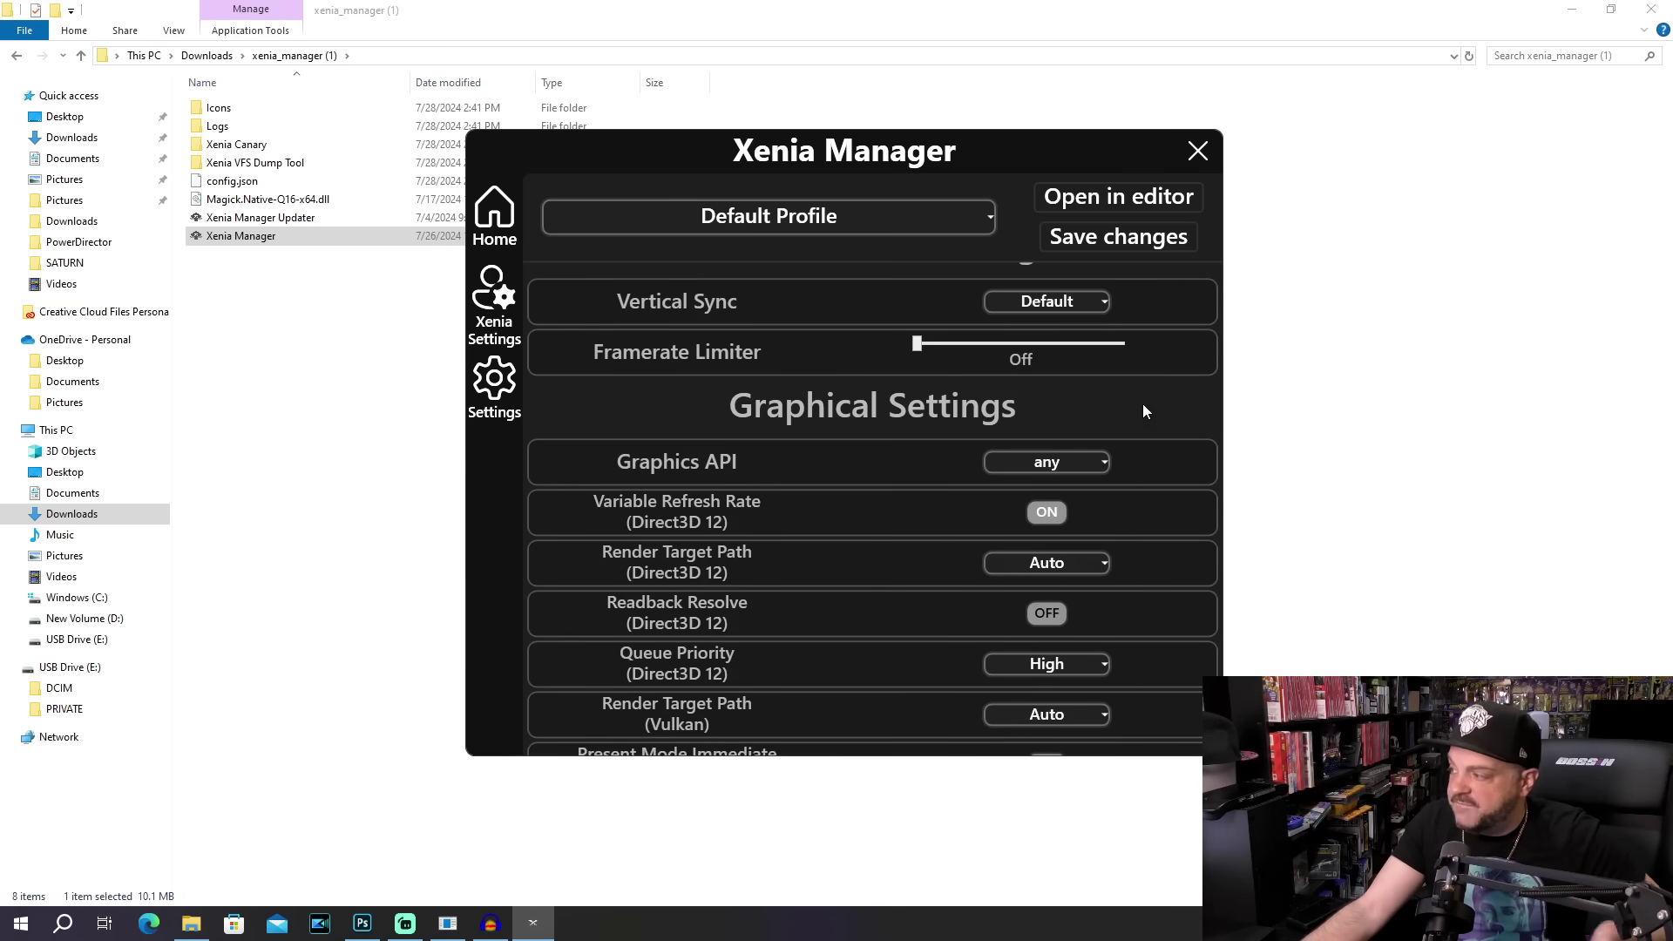
{"action": "scroll", "coordinate": [1162, 462], "scroll_direction": "down", "scroll_amount": 9}
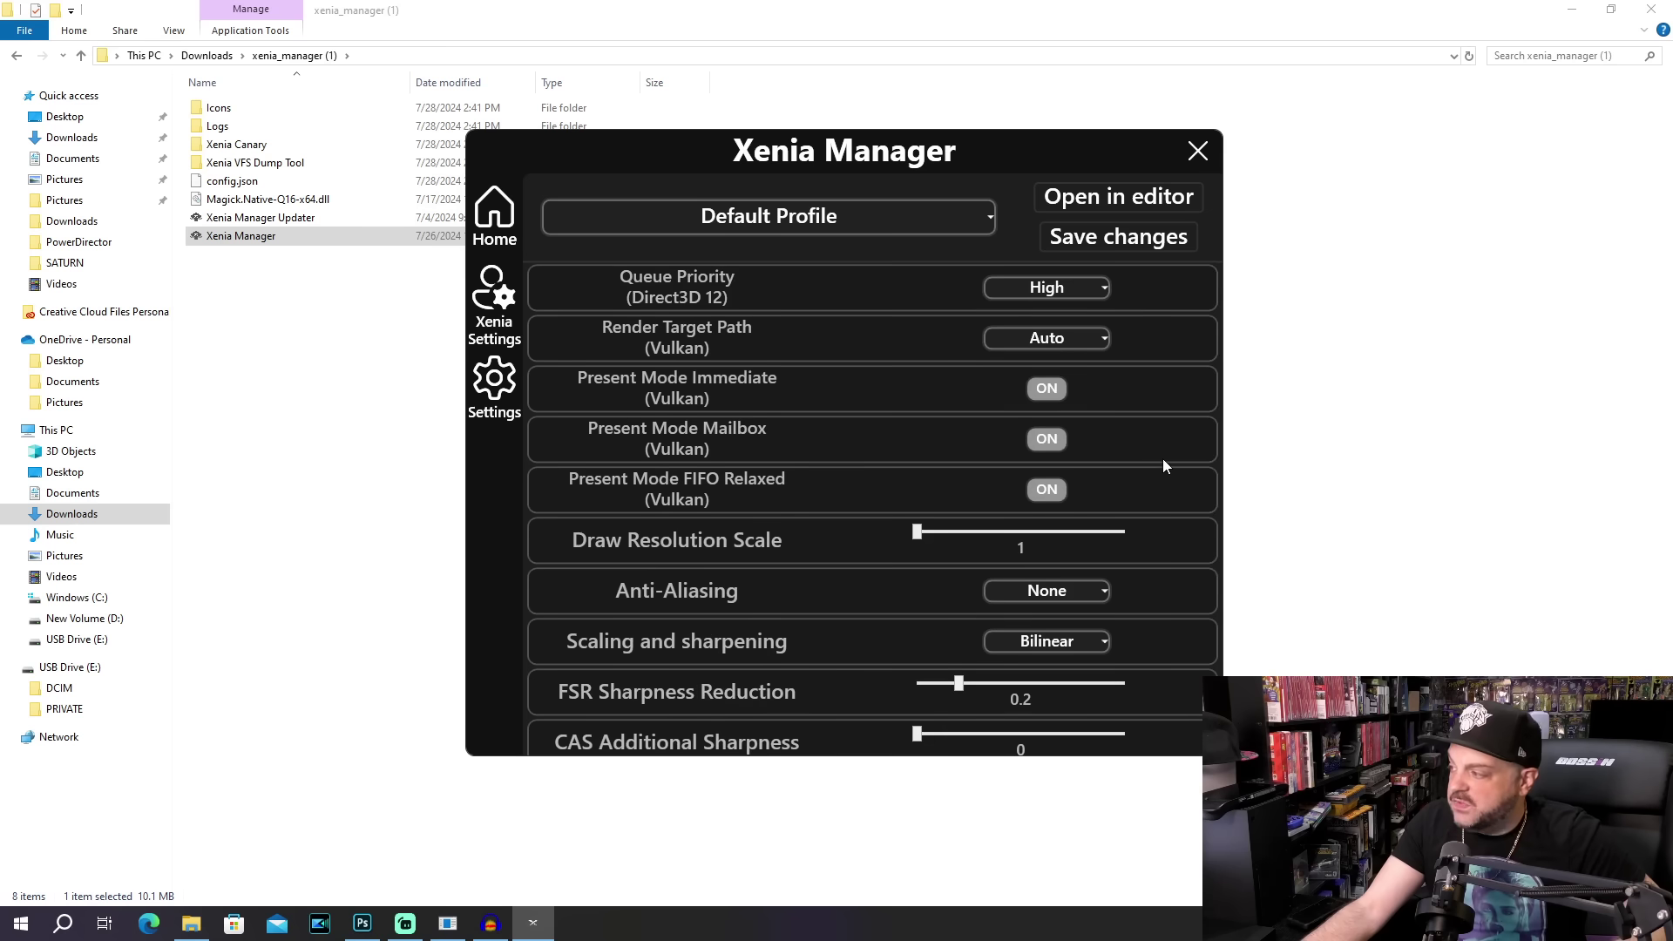
{"action": "scroll", "coordinate": [1163, 460], "scroll_direction": "up", "scroll_amount": 2}
{"action": "scroll", "coordinate": [1164, 463], "scroll_direction": "down", "scroll_amount": 9}
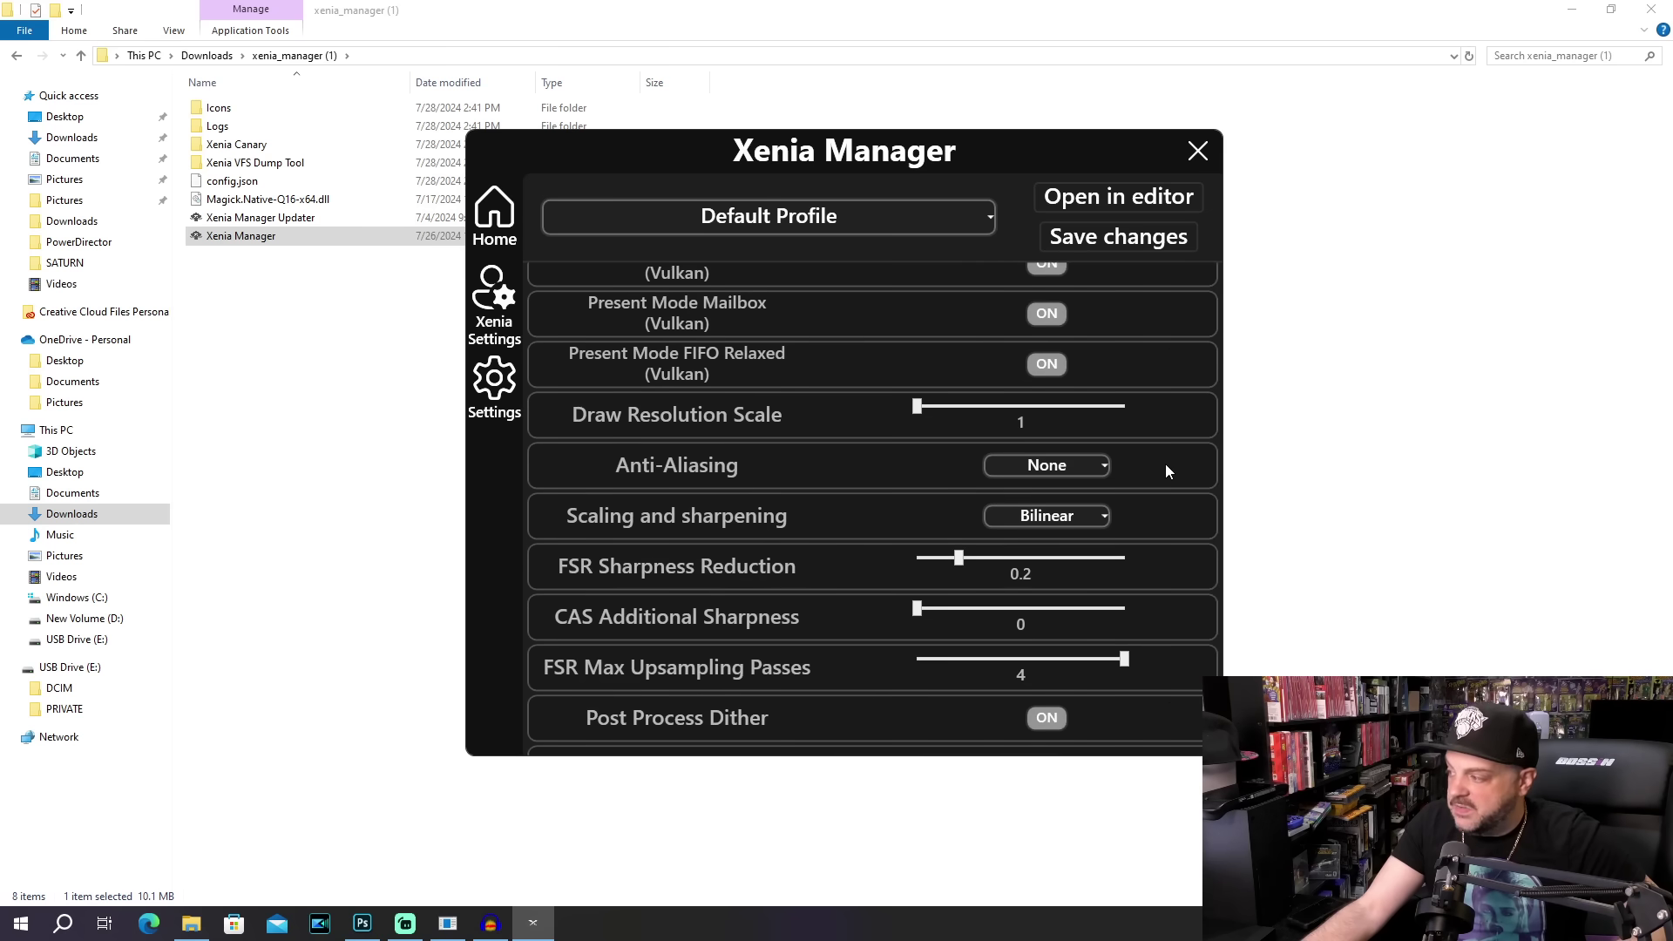
{"action": "scroll", "coordinate": [1164, 463], "scroll_direction": "down", "scroll_amount": 7}
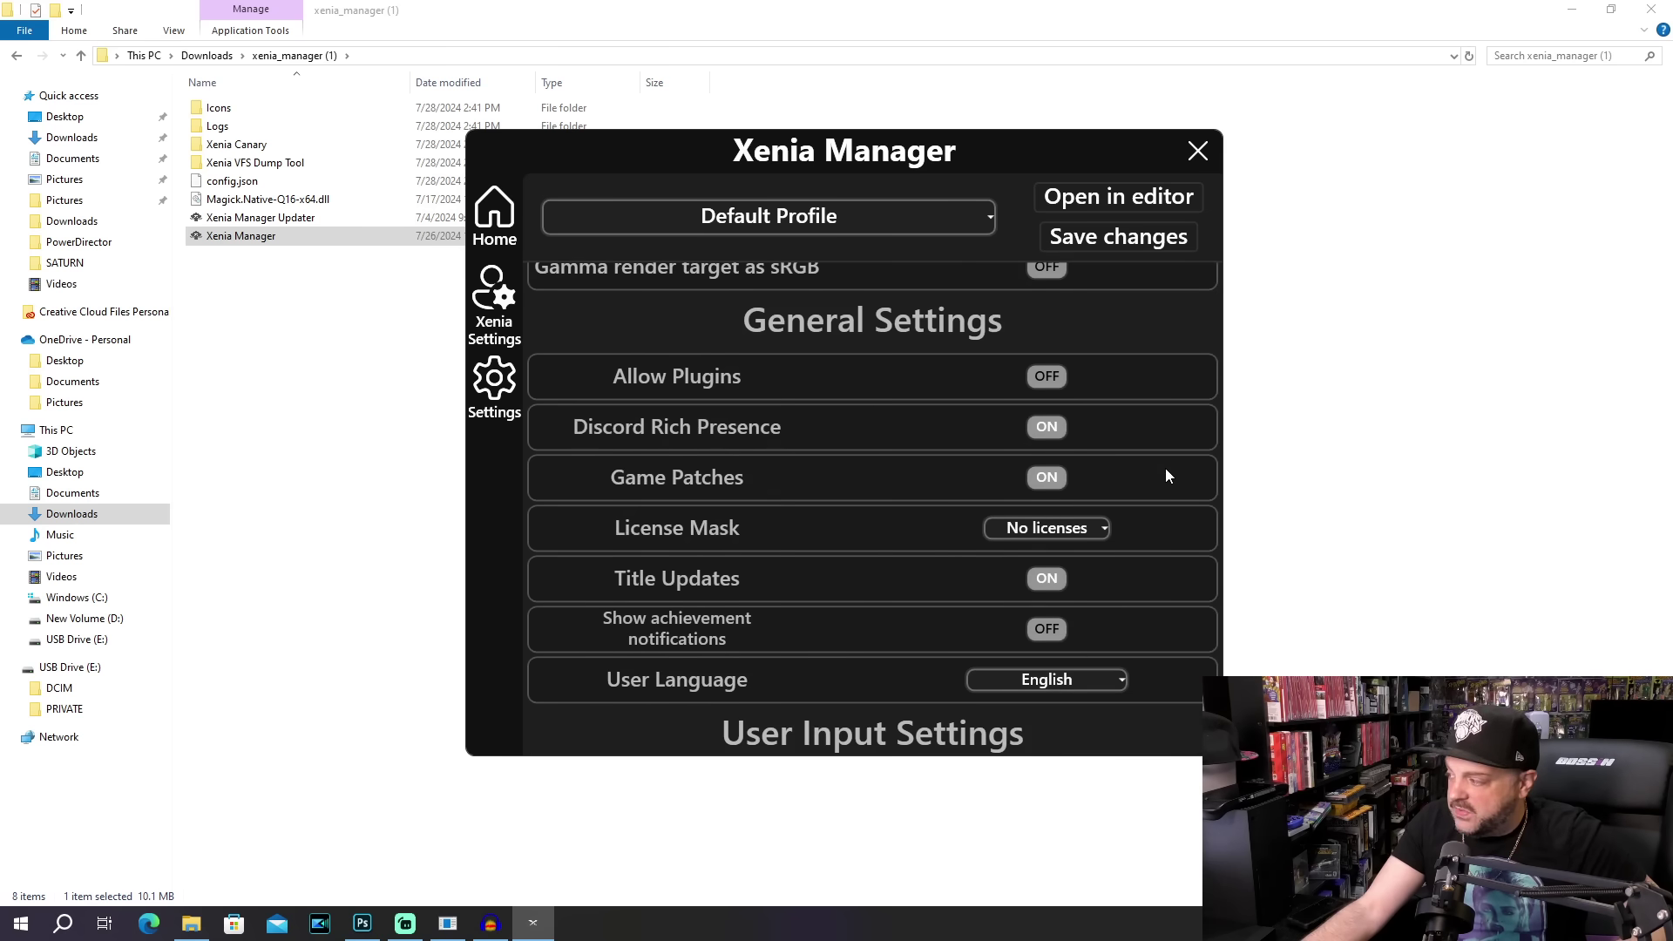
{"action": "scroll", "coordinate": [1166, 469], "scroll_direction": "down", "scroll_amount": 2}
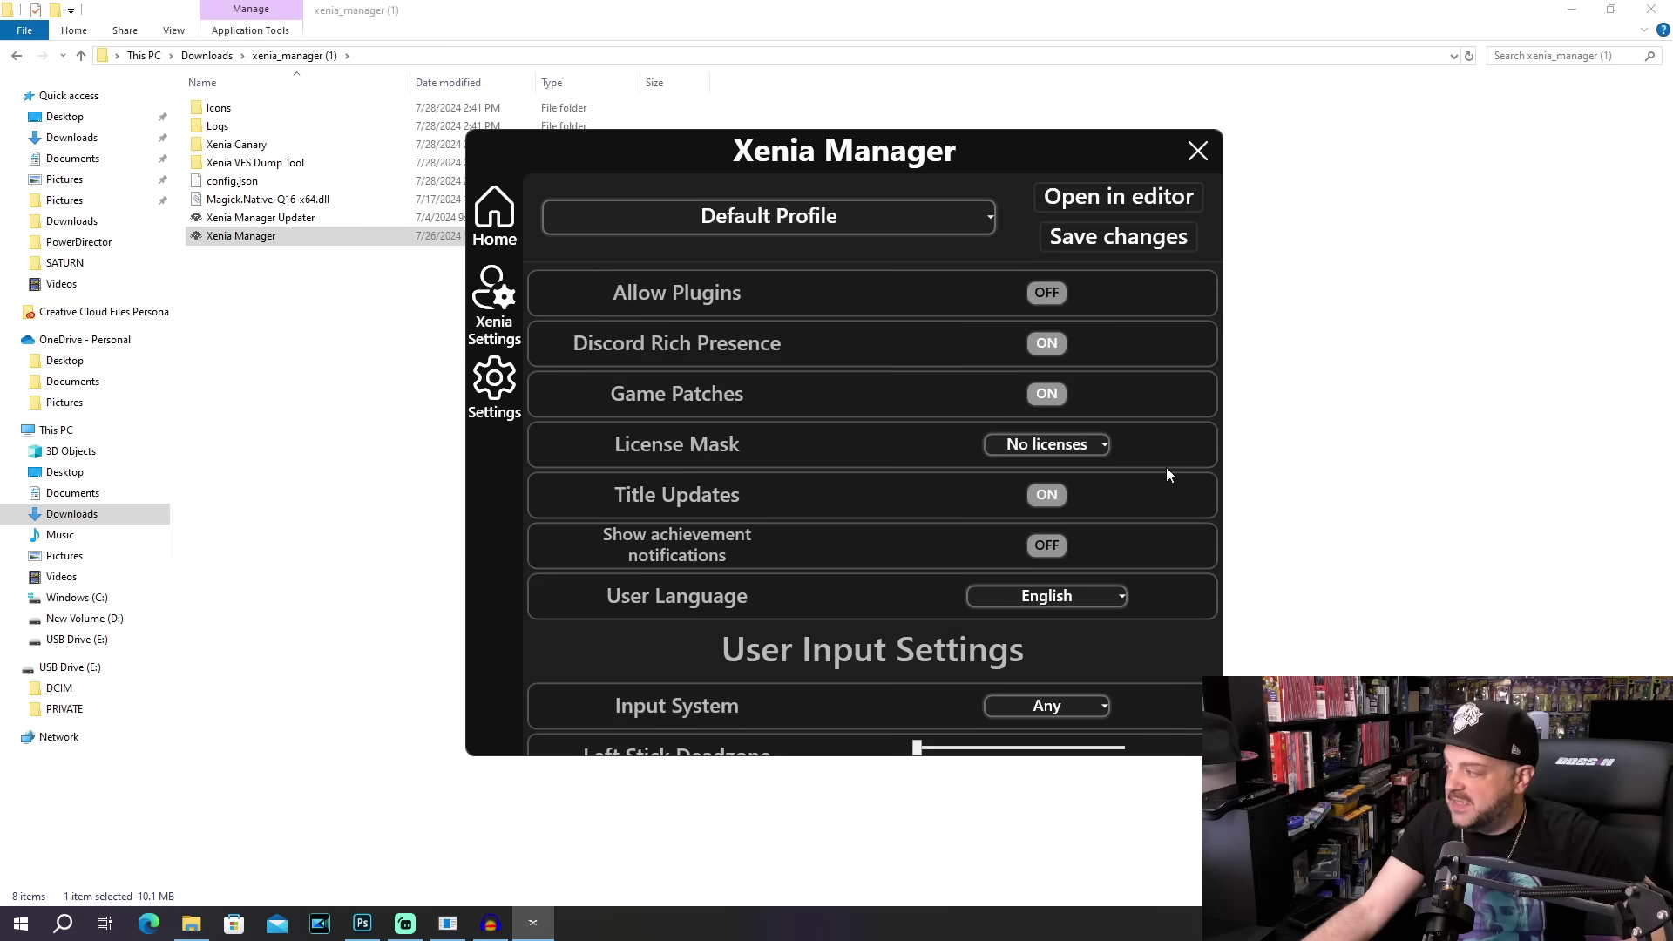
{"action": "left_click", "coordinate": [512, 229]}
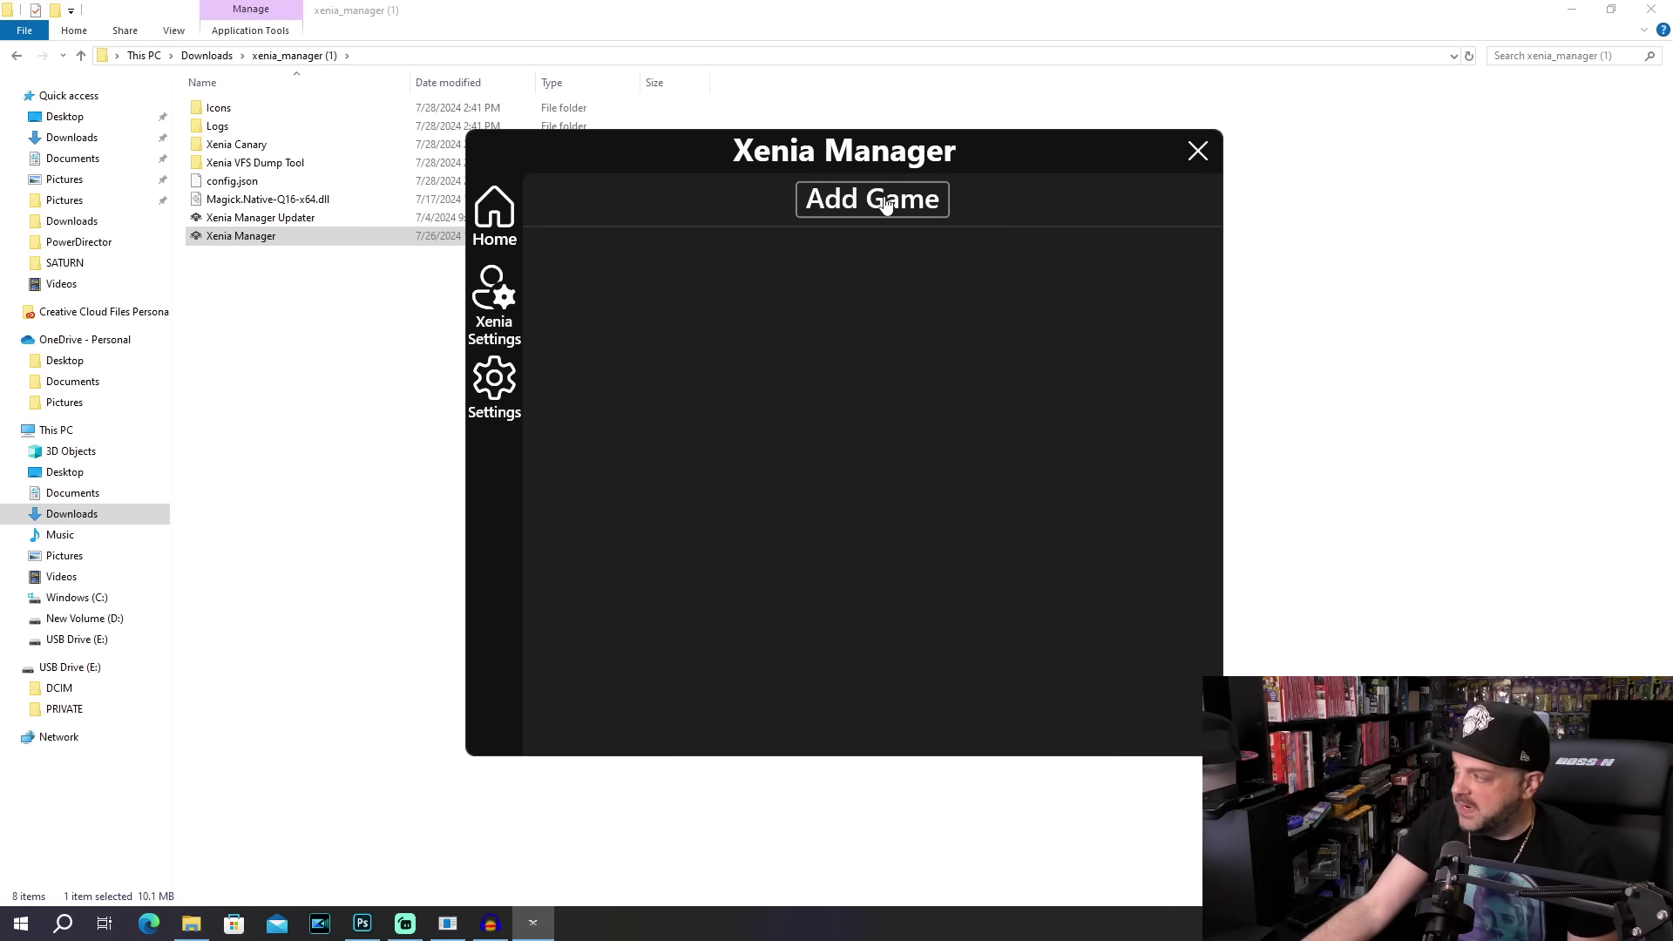
Add a game from Downloads > Earthworm Jim HD > 584109E2 > 000D0000.
{"action": "left_click", "coordinate": [880, 206]}
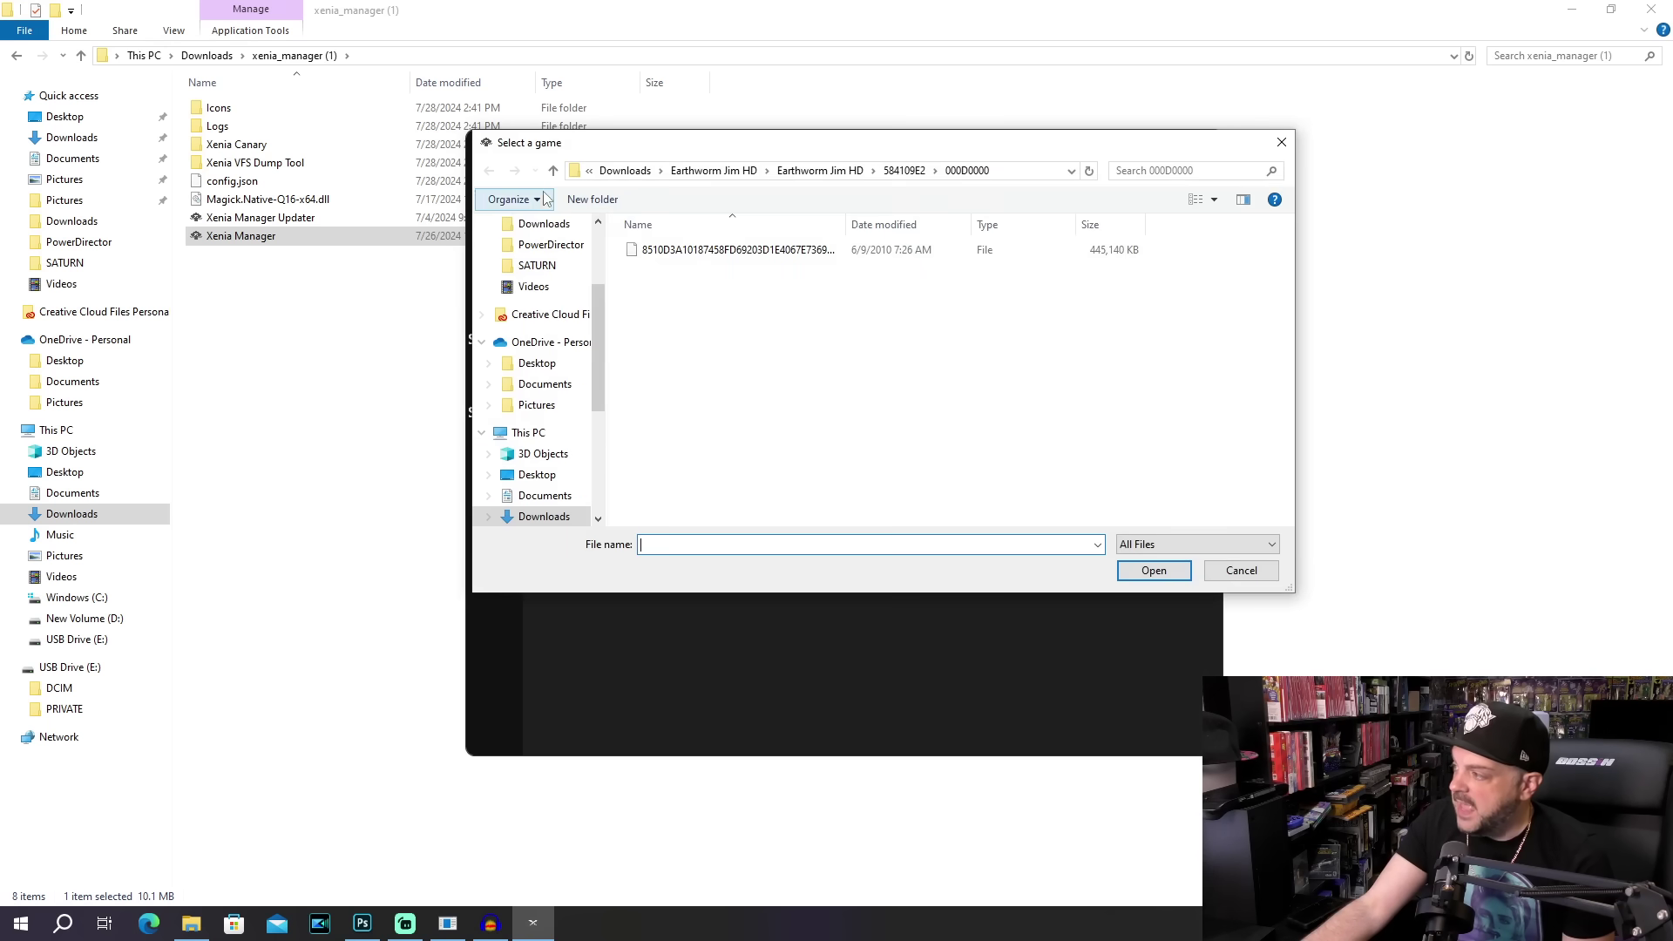
{"action": "left_click", "coordinate": [542, 517]}
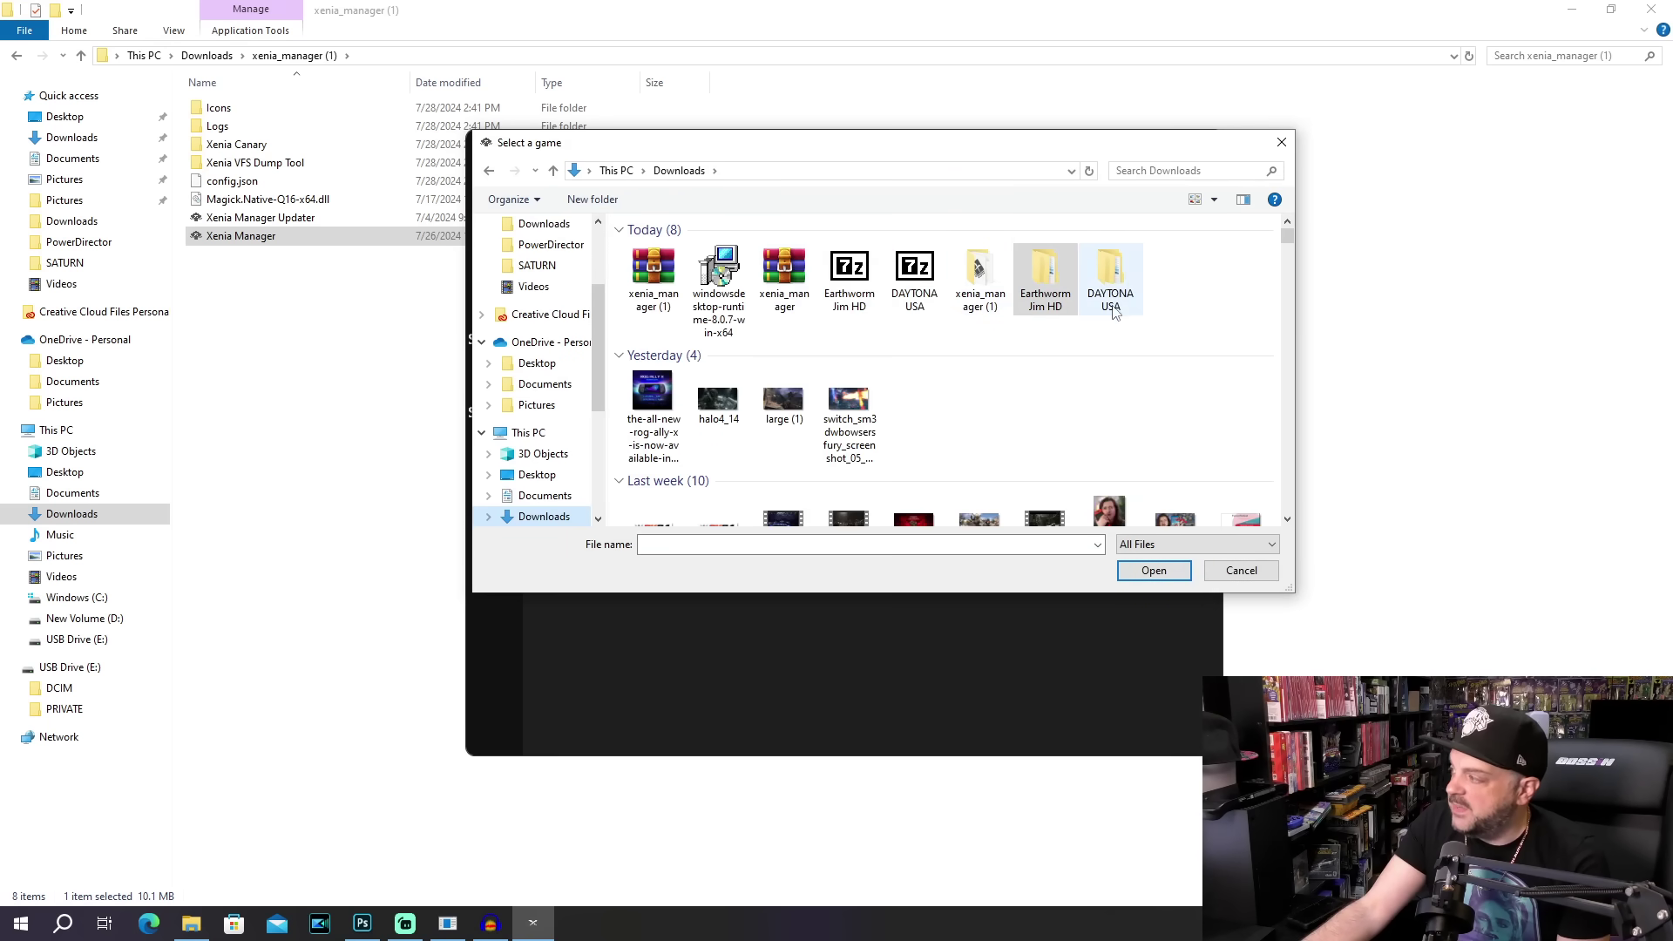
{"action": "left_click", "coordinate": [1113, 305]}
{"action": "double_click", "coordinate": [1046, 288]}
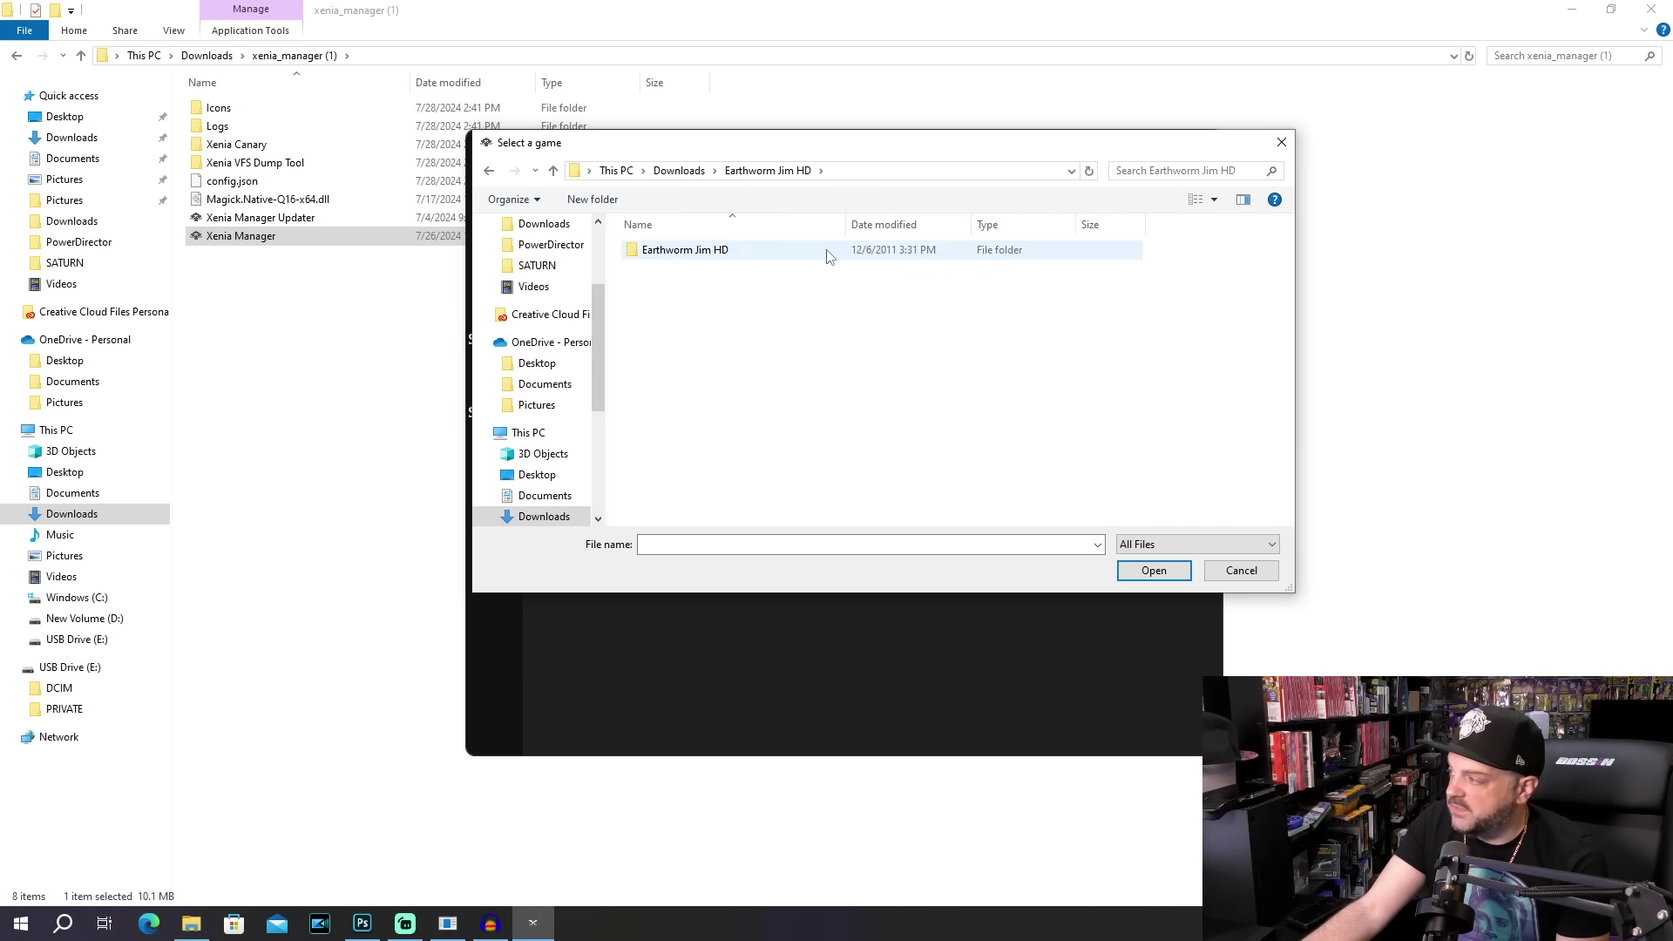
{"action": "double_click", "coordinate": [827, 252]}
{"action": "double_click", "coordinate": [827, 253]}
{"action": "left_click", "coordinate": [828, 252]}
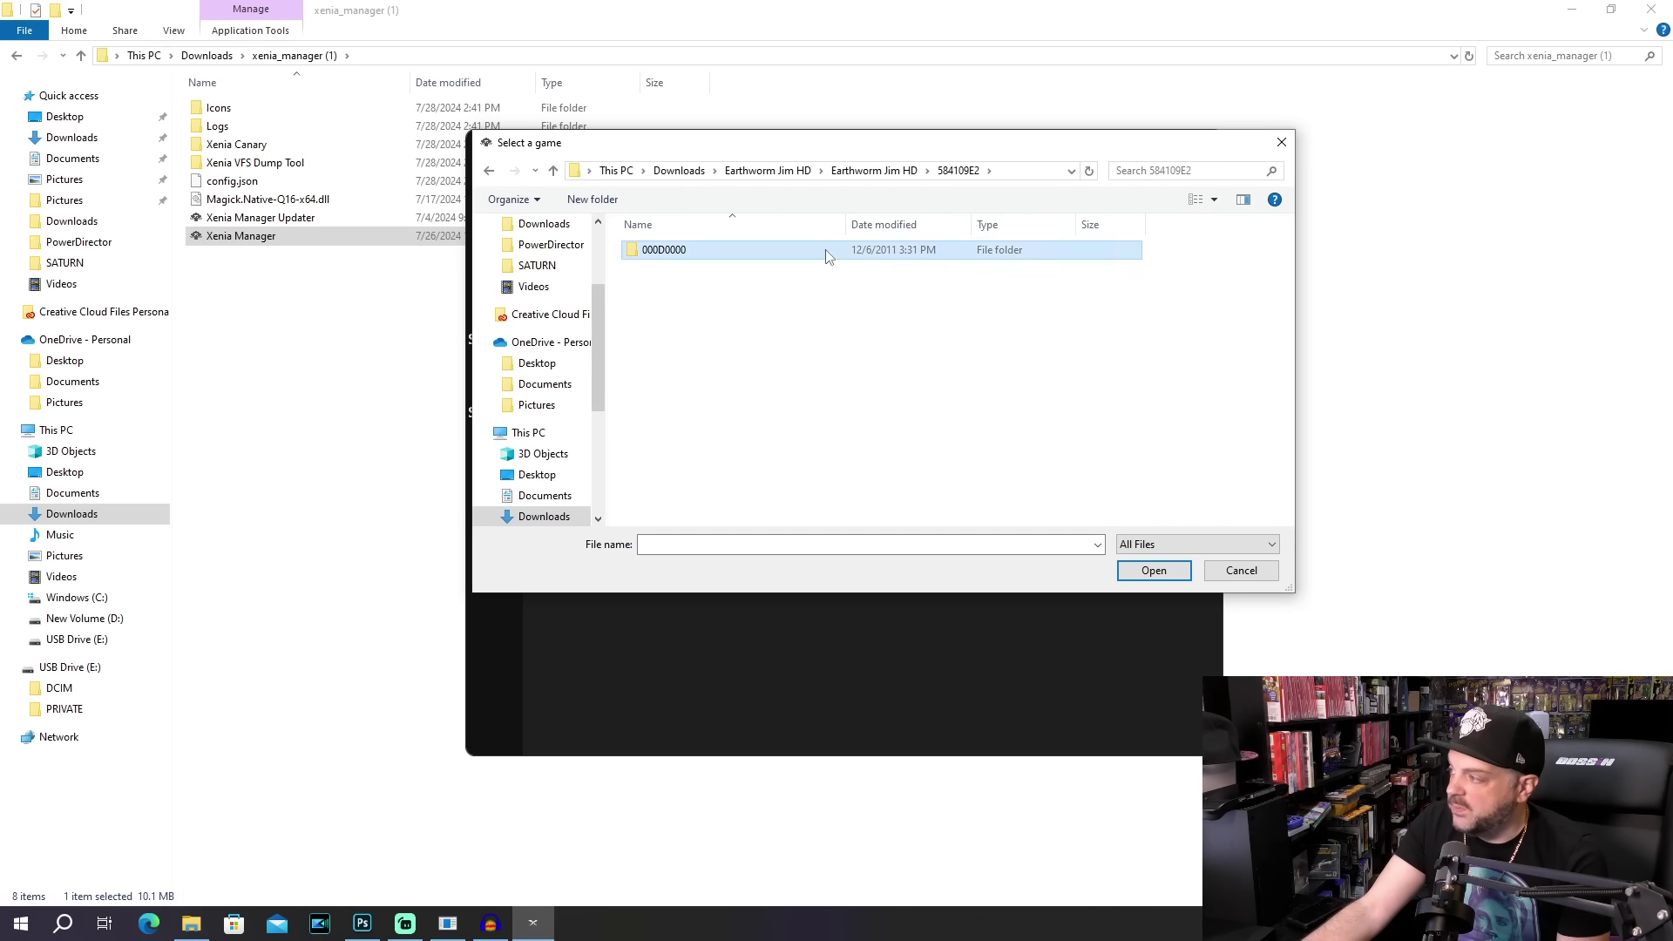
{"action": "double_click", "coordinate": [827, 252]}
{"action": "double_click", "coordinate": [827, 252]}
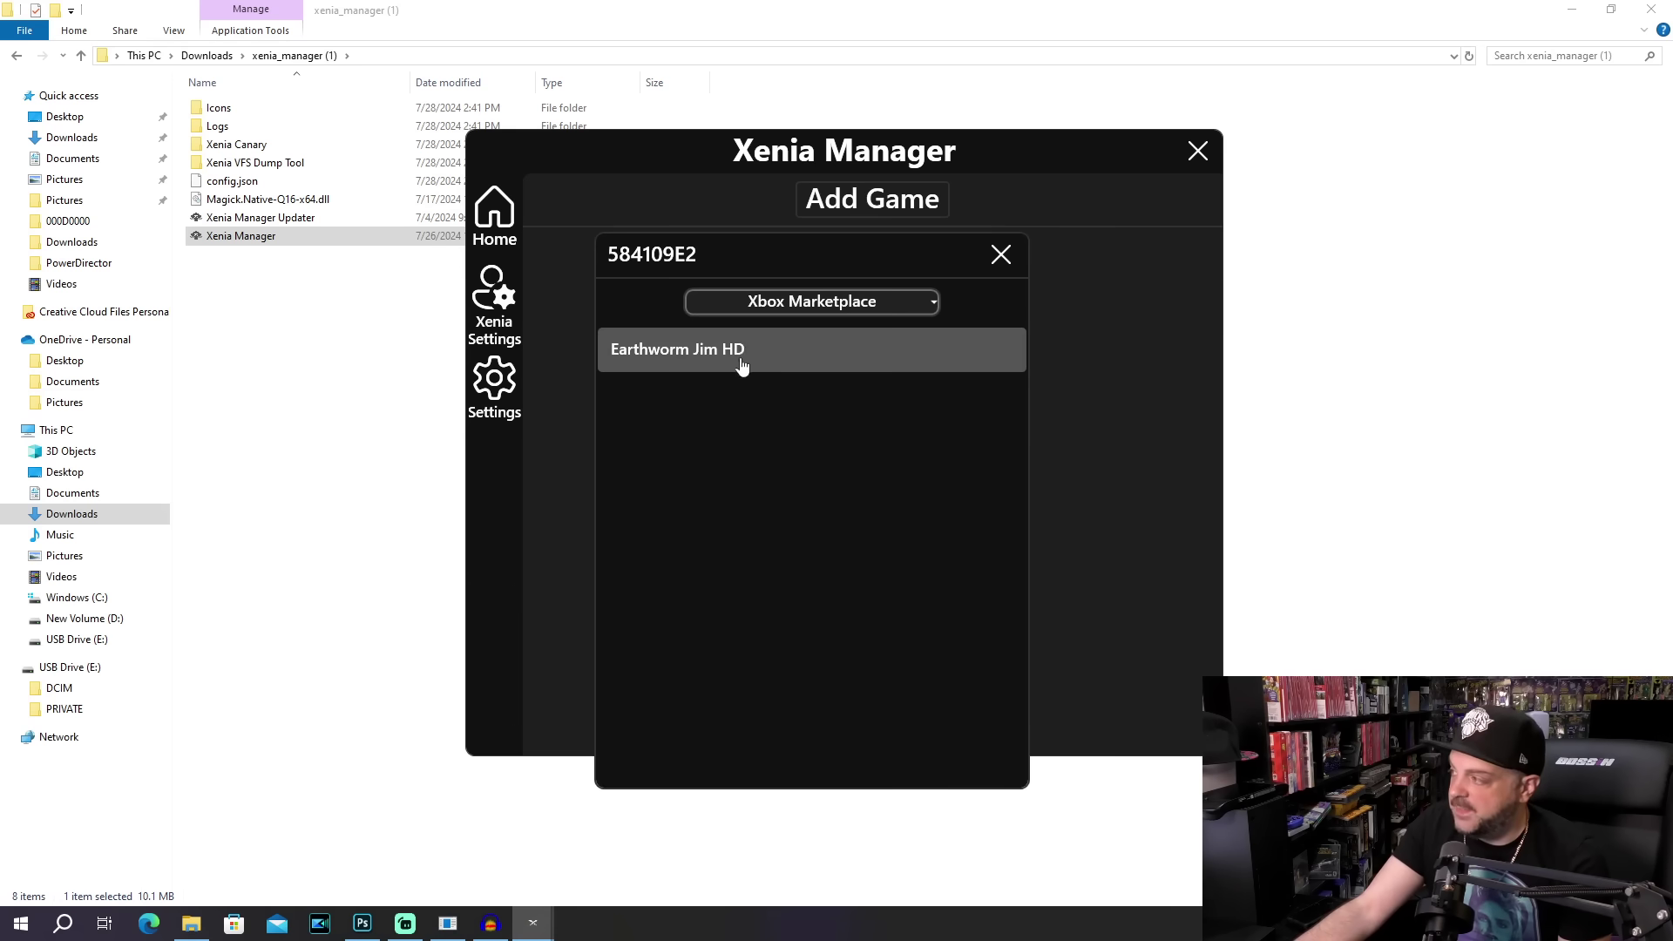
Match the game to Earthworm Jim HD using Xbox Marketplace info.
{"action": "left_click", "coordinate": [844, 305]}
{"action": "left_click", "coordinate": [844, 314]}
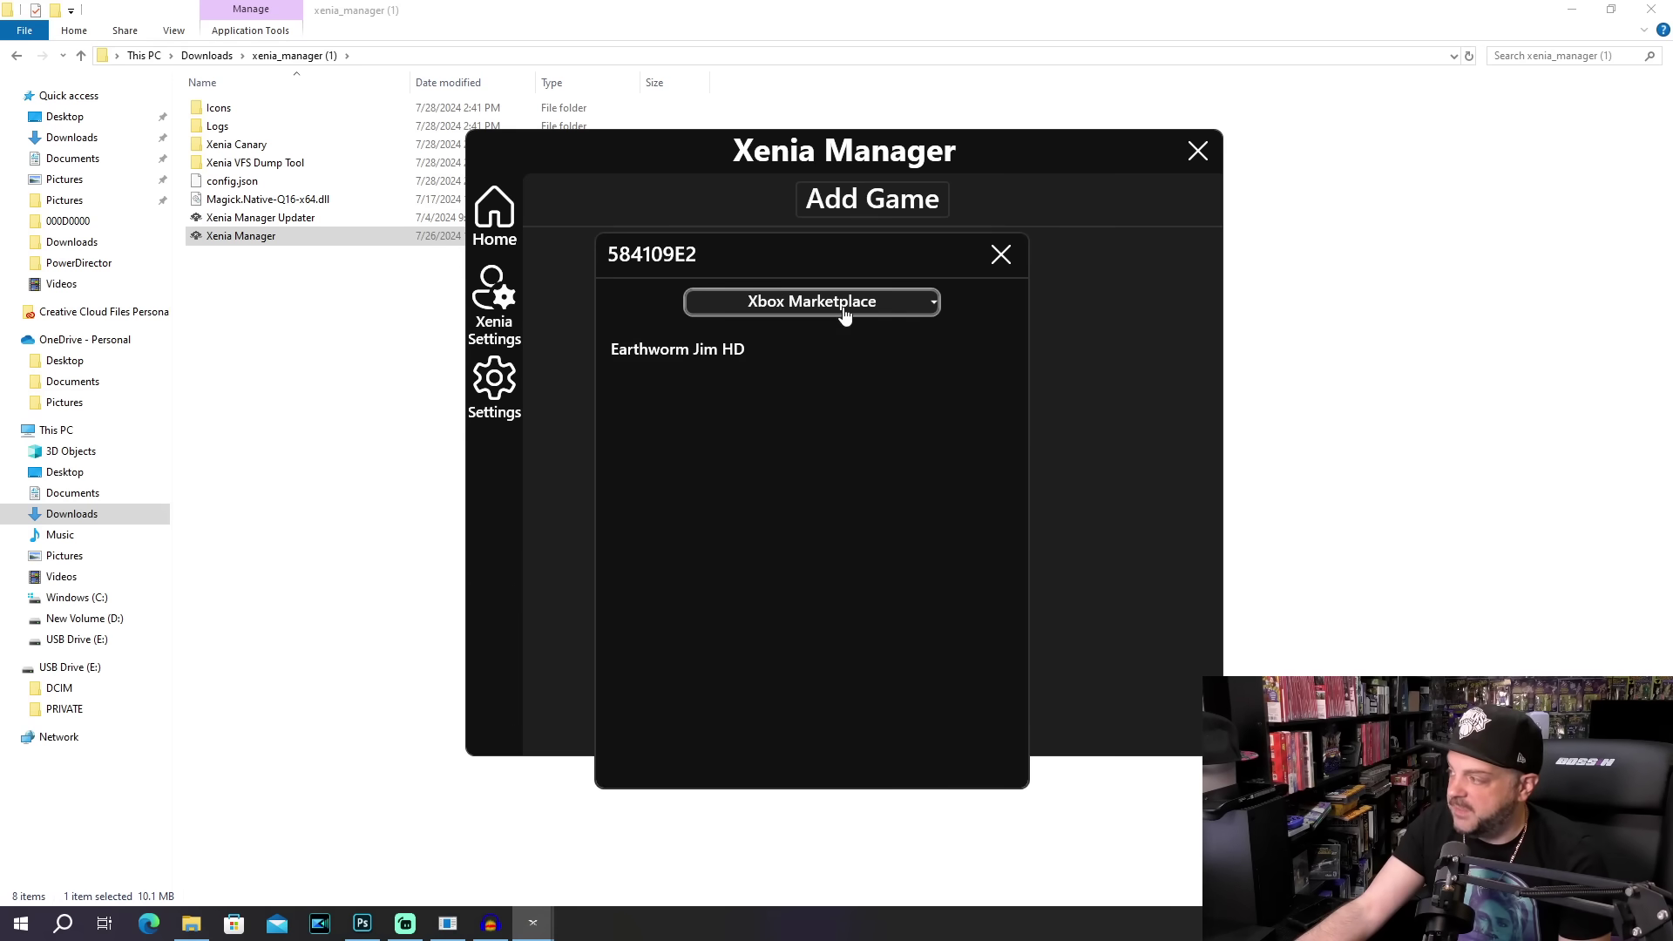
{"action": "left_click", "coordinate": [723, 352]}
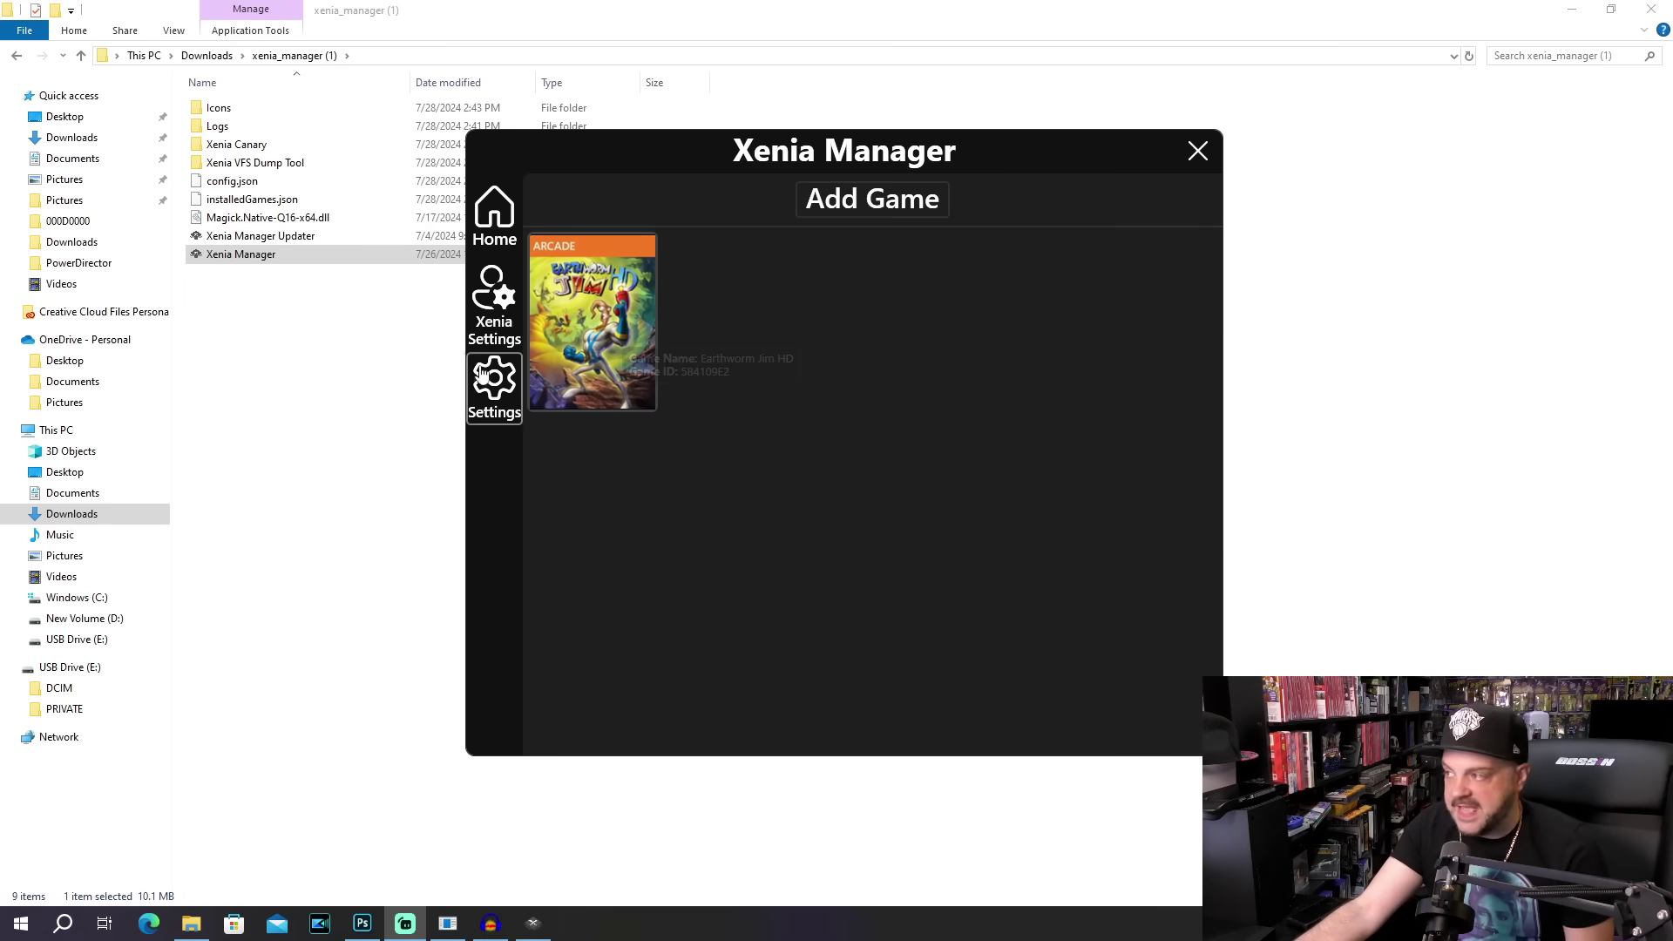
Add the game file from Downloads > DAYTONA USA > 58410B1D > 000D0000, matched to DAYTONA USA on Xbox Marketplace.
{"action": "left_click", "coordinate": [840, 213]}
{"action": "left_click", "coordinate": [542, 515]}
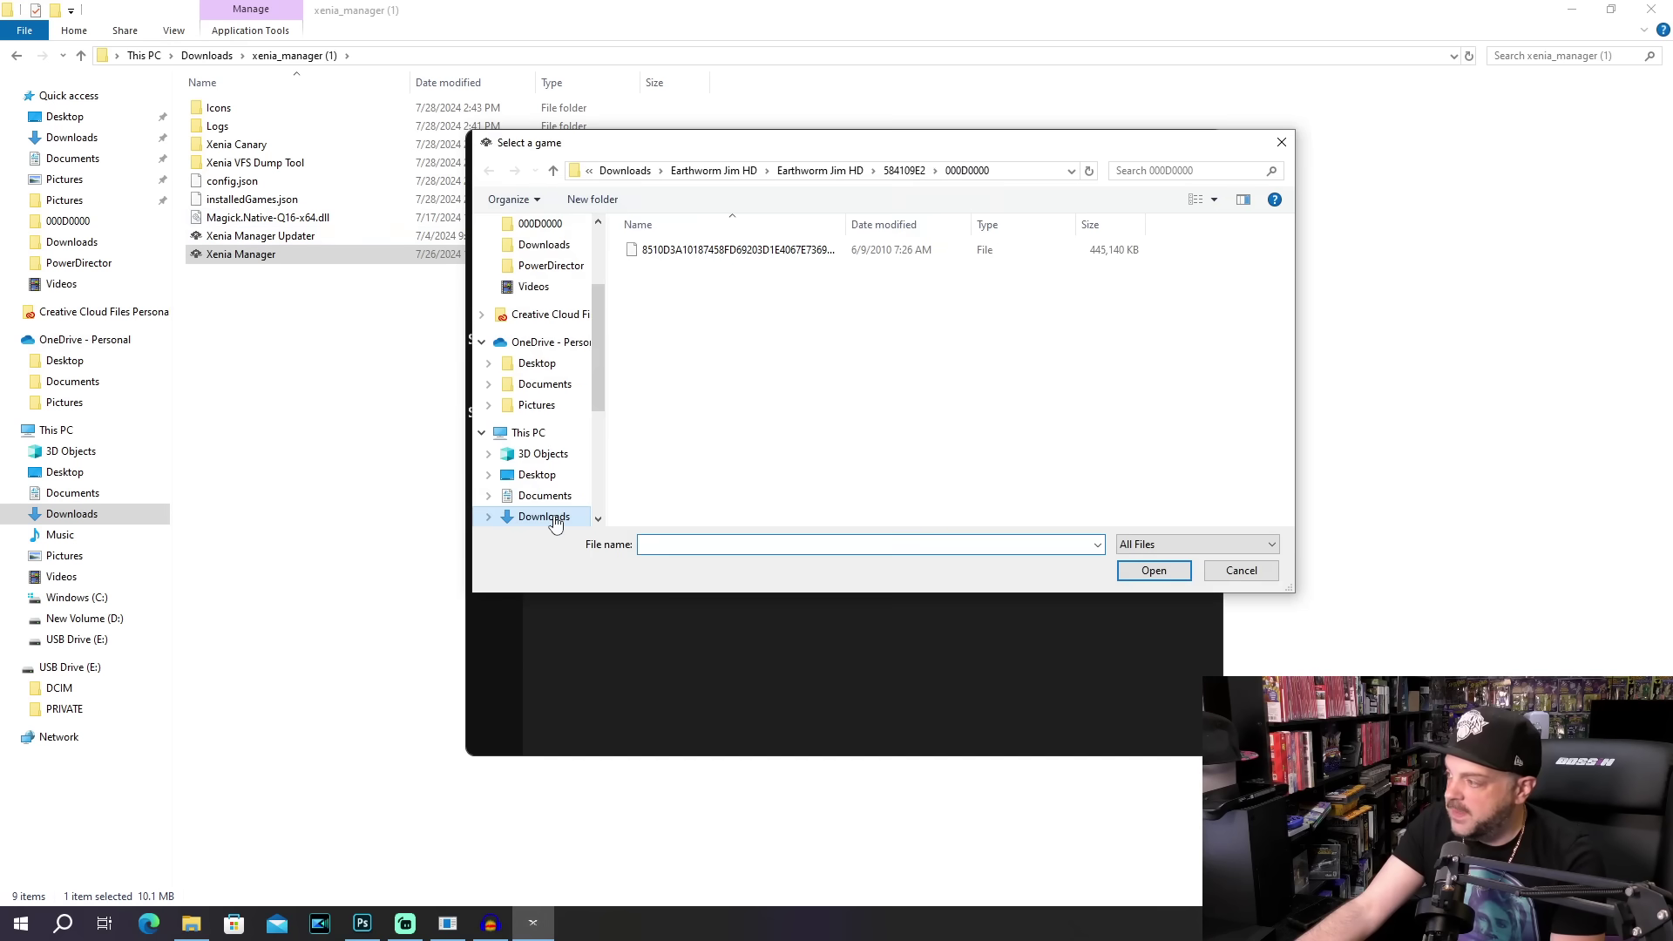
{"action": "double_click", "coordinate": [1100, 280]}
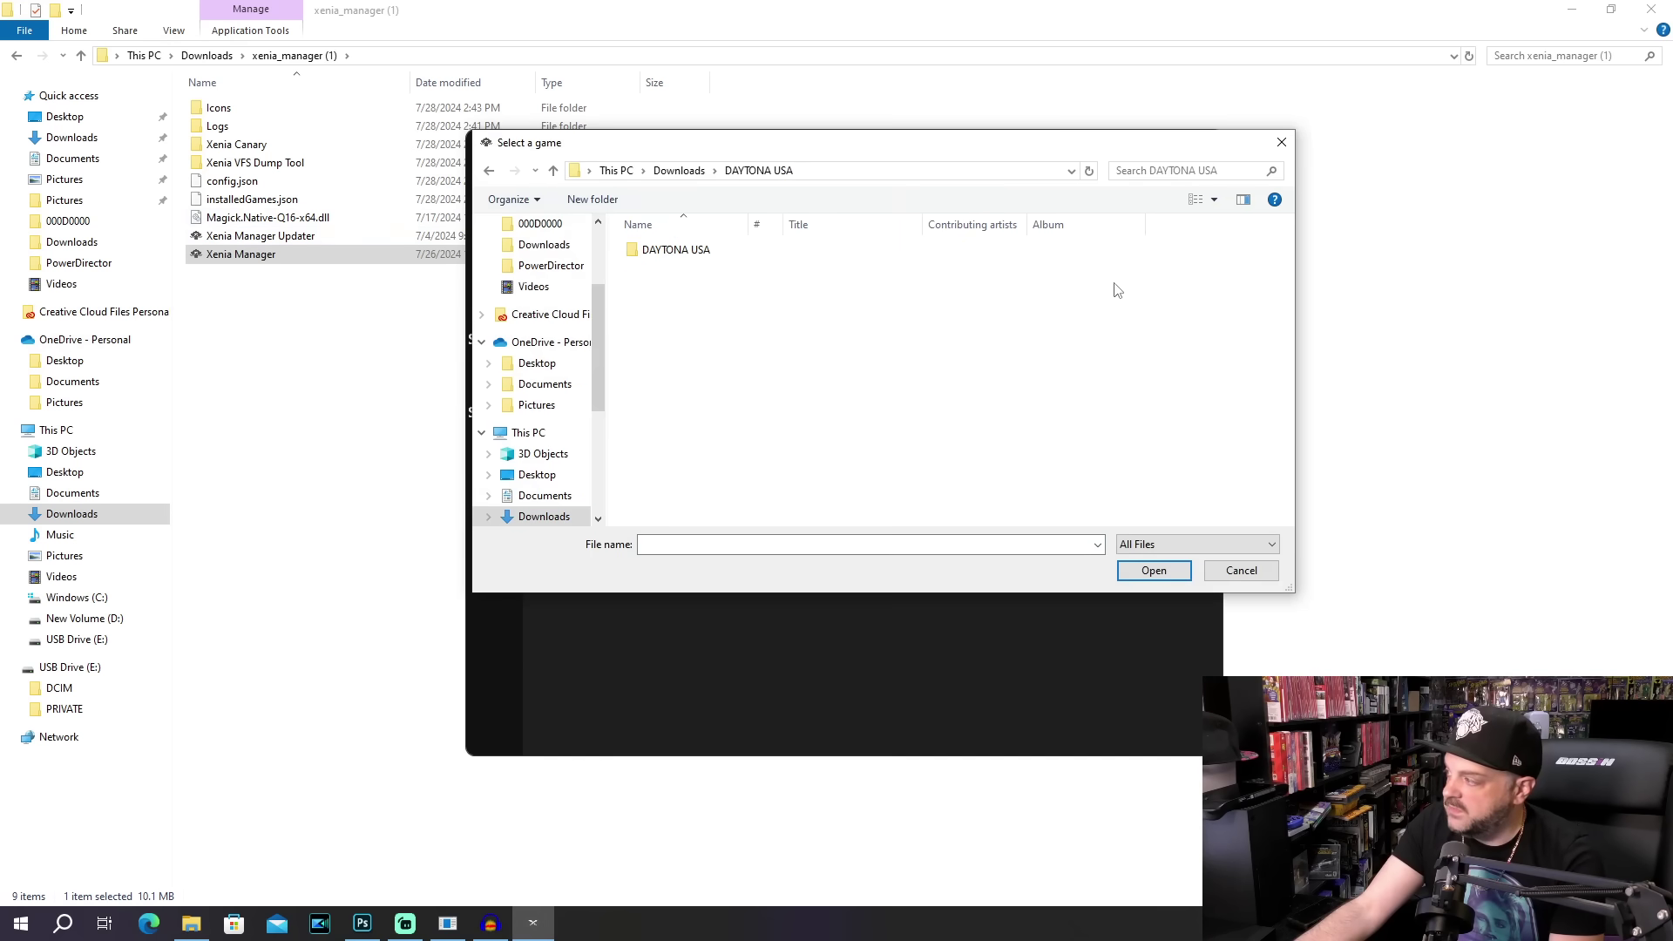
{"action": "left_click", "coordinate": [682, 252]}
{"action": "double_click", "coordinate": [682, 252]}
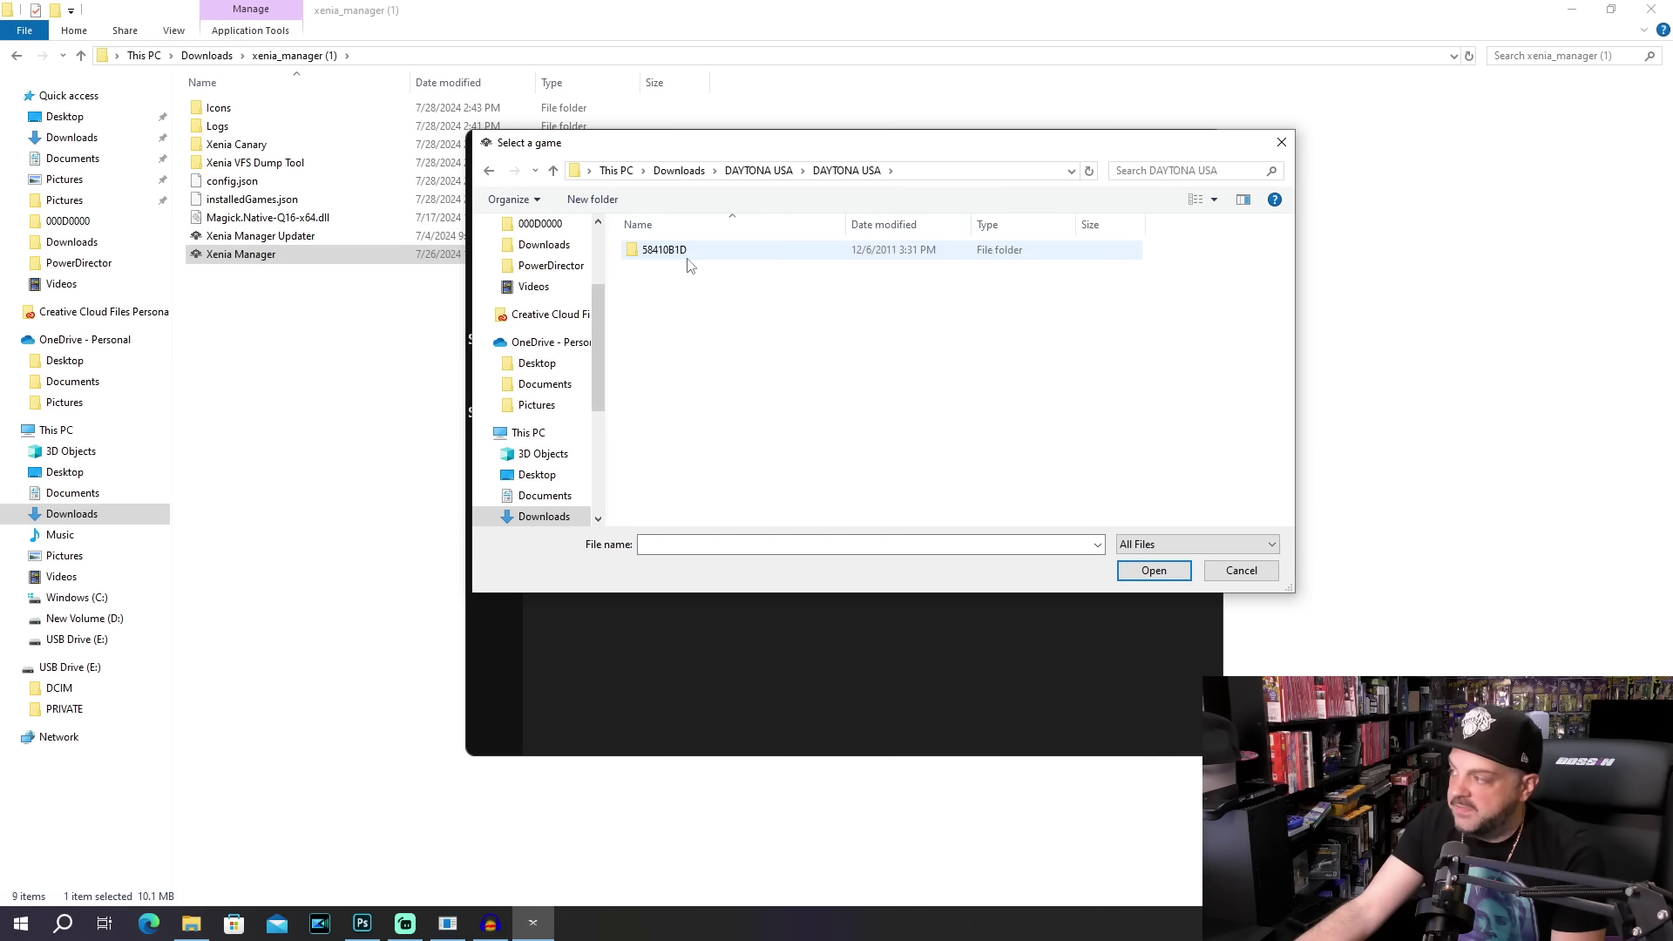
{"action": "double_click", "coordinate": [686, 257]}
{"action": "double_click", "coordinate": [690, 261]}
{"action": "left_click", "coordinate": [690, 261]}
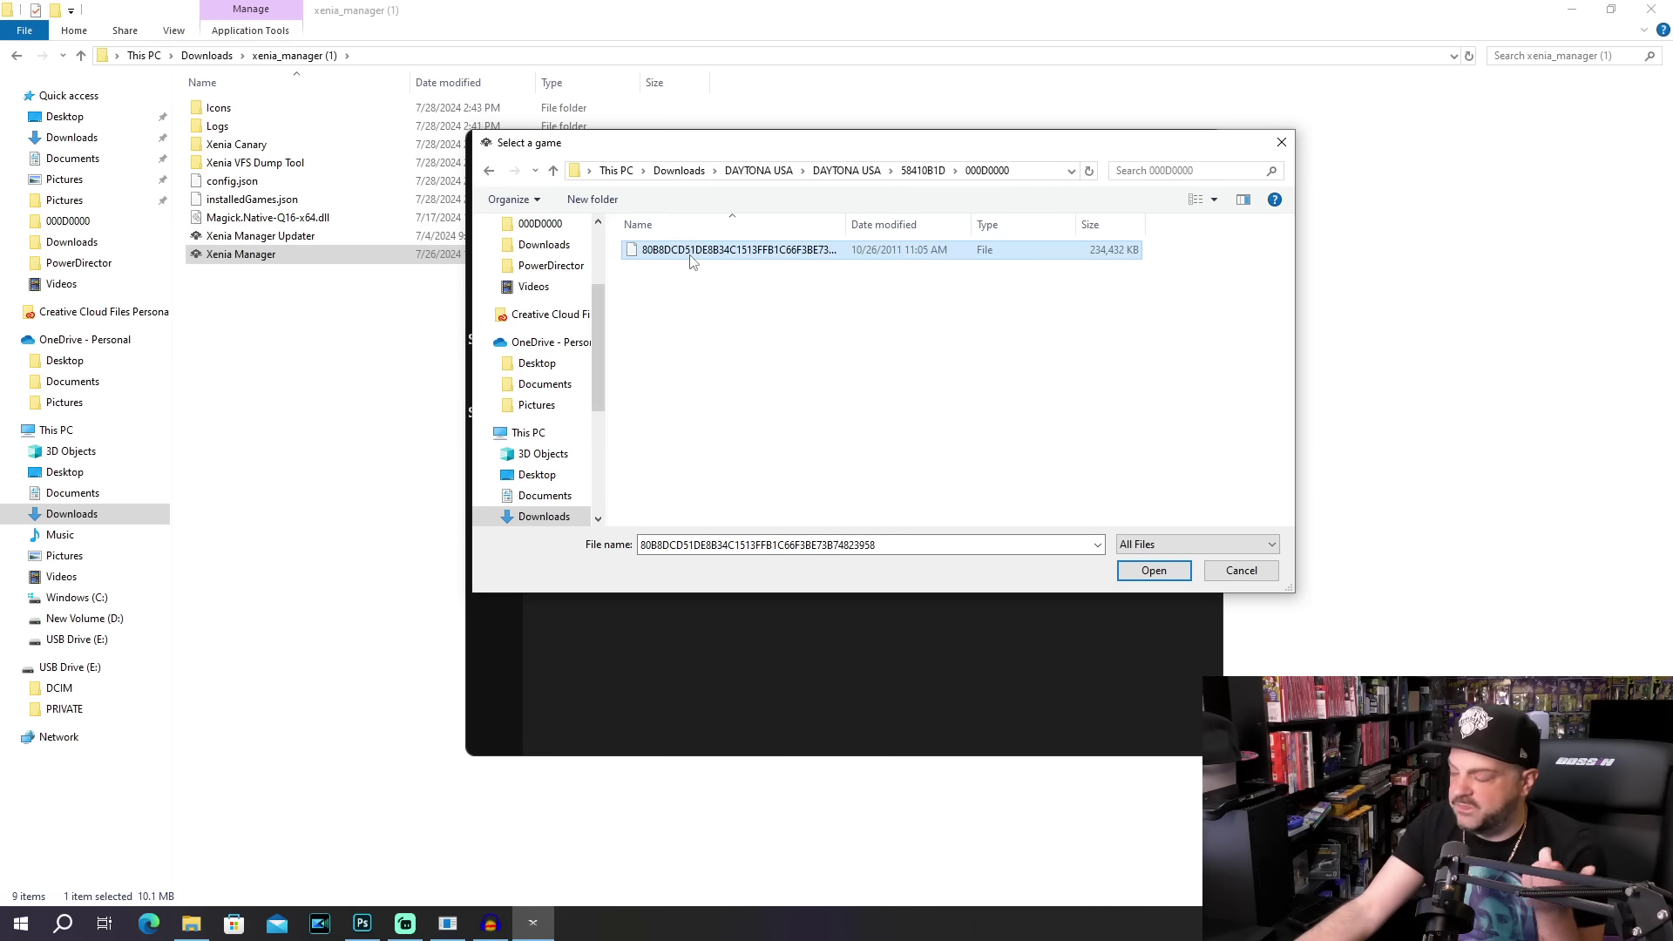
{"action": "left_click", "coordinate": [1150, 570]}
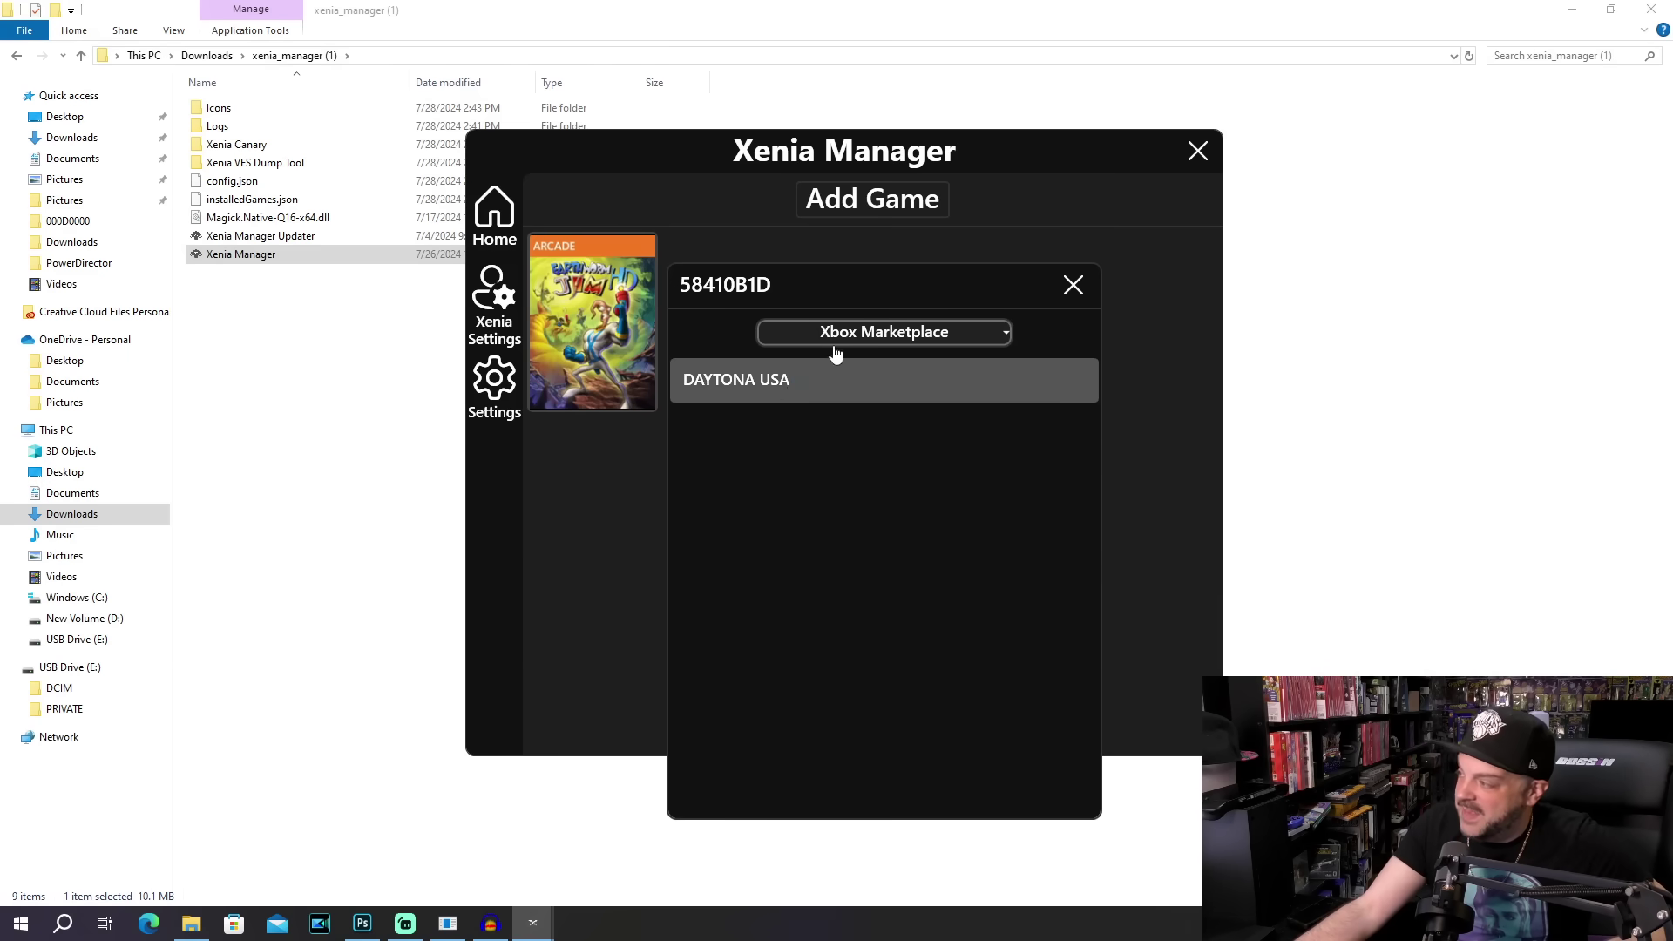
{"action": "left_click", "coordinate": [784, 391]}
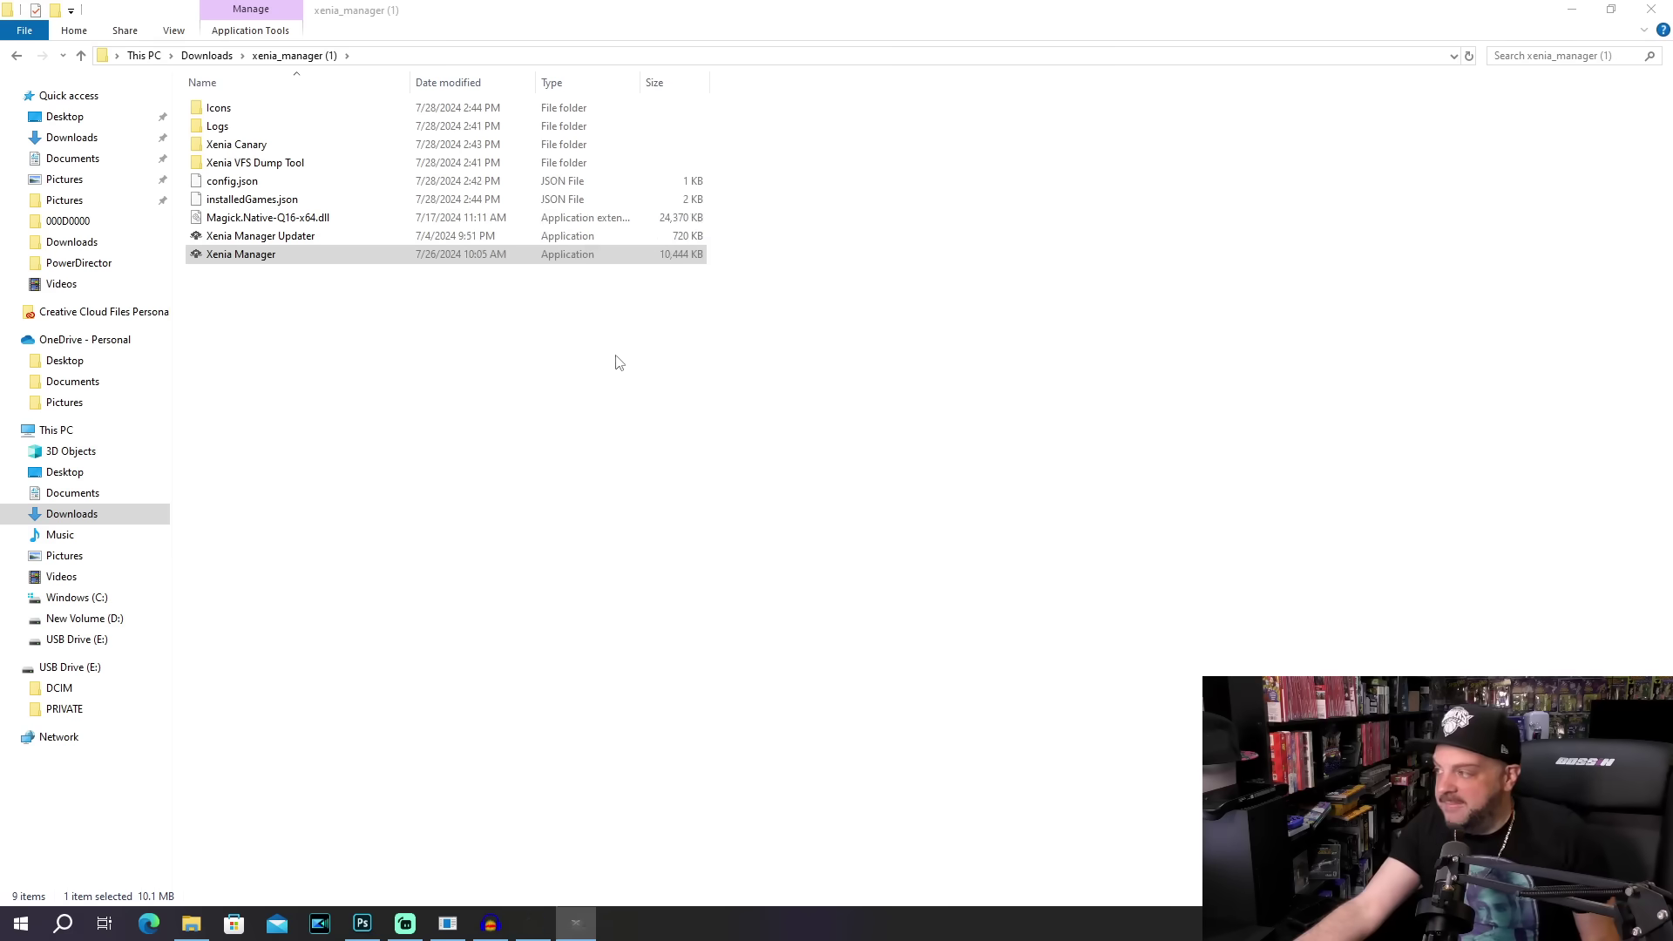
Set the DAYTONA USA profile's License Mask to First license and save the change.
{"action": "right_click", "coordinate": [599, 349]}
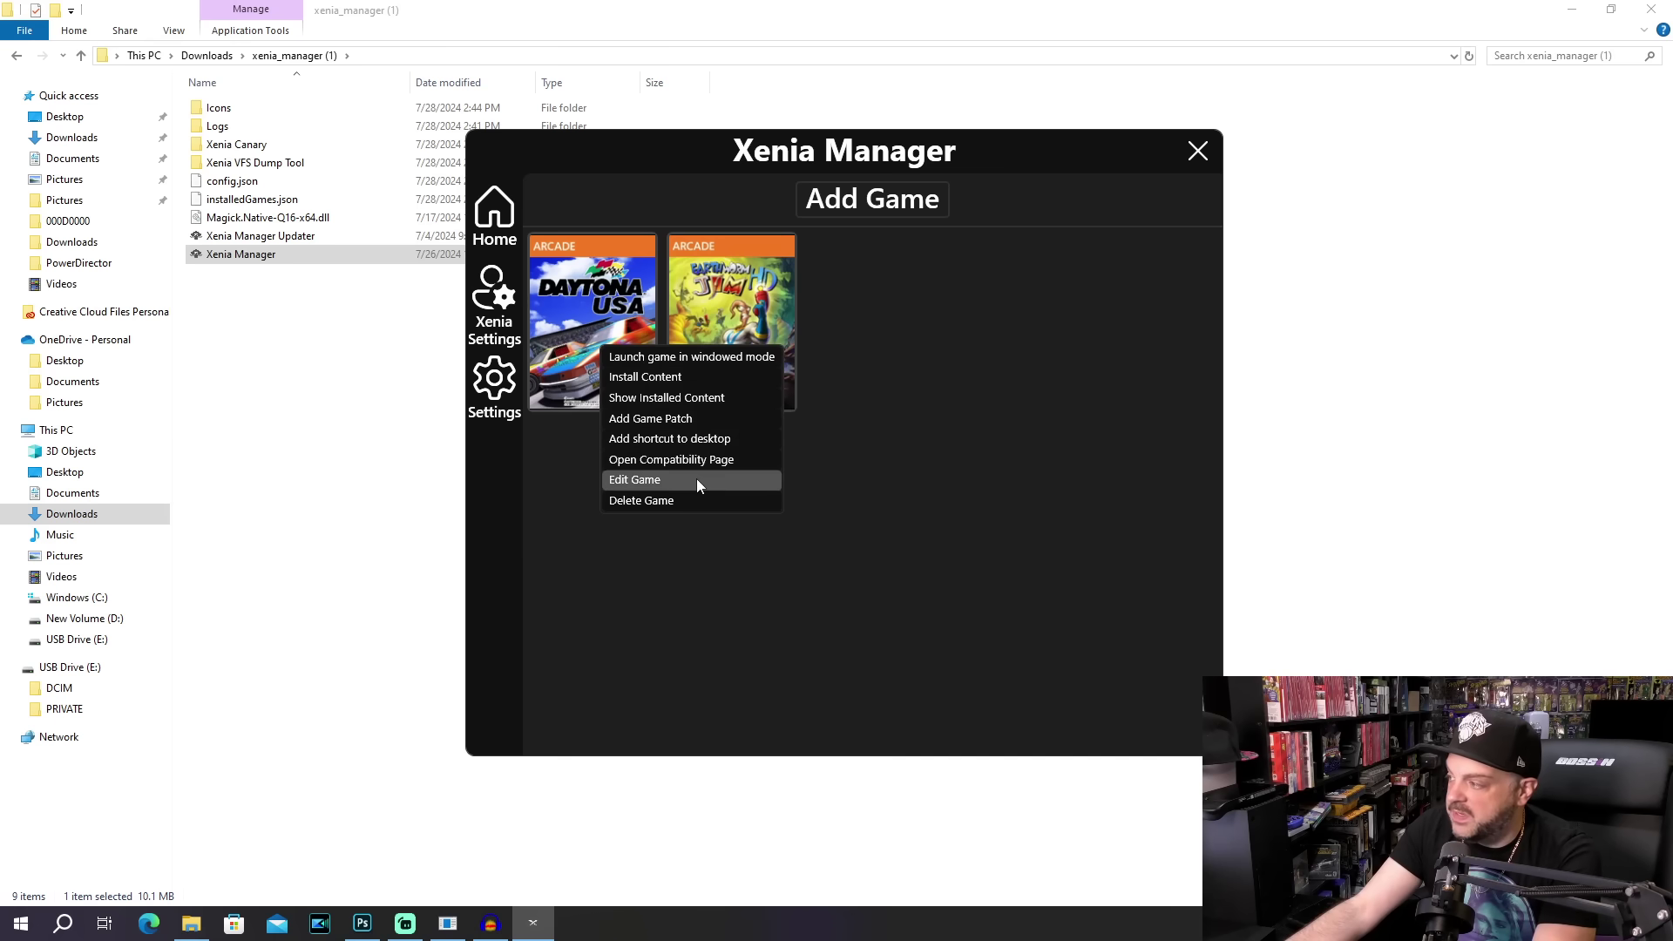
{"action": "left_click", "coordinate": [830, 573]}
{"action": "left_click", "coordinate": [498, 322]}
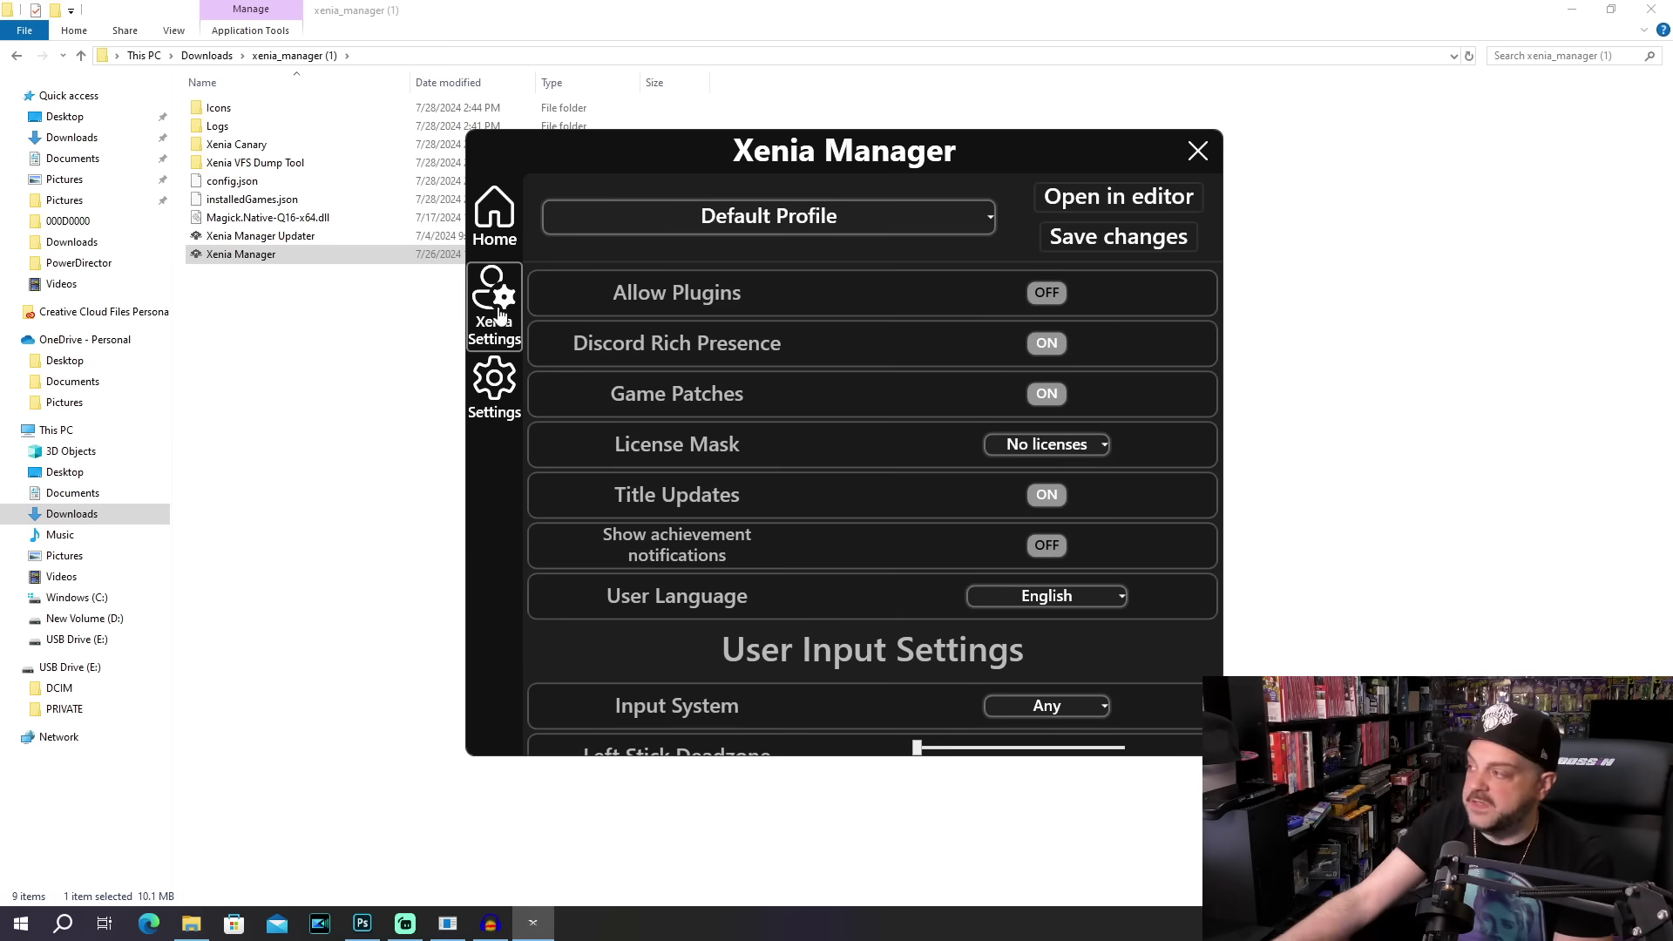
{"action": "left_click", "coordinate": [712, 220]}
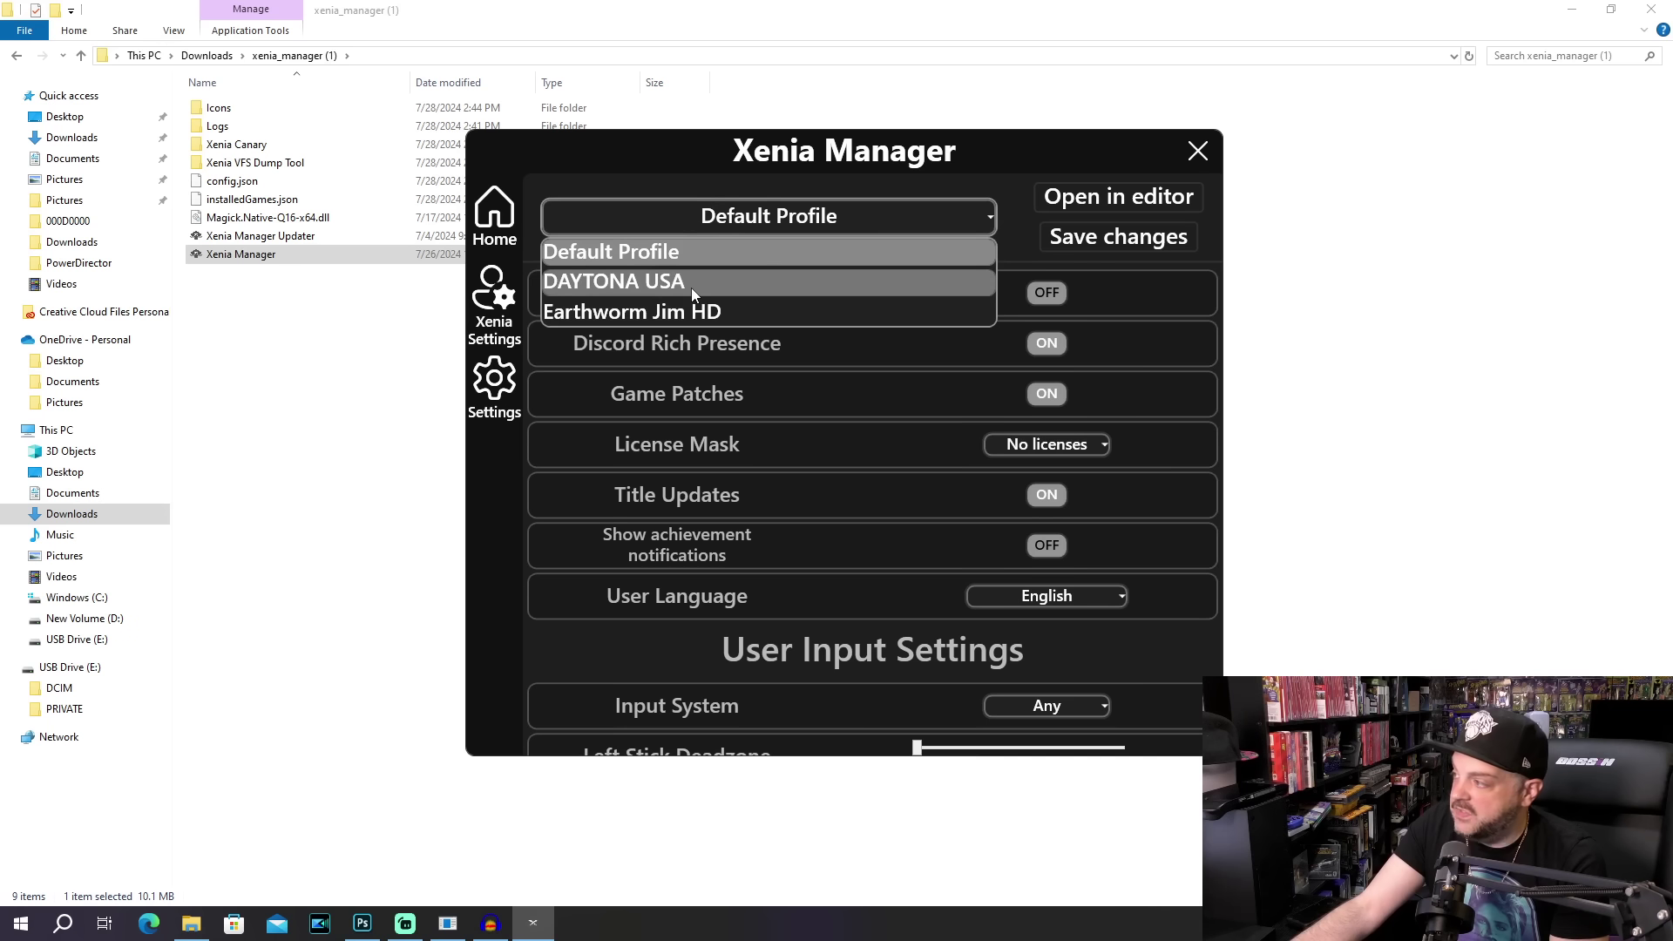
{"action": "left_click", "coordinate": [697, 282]}
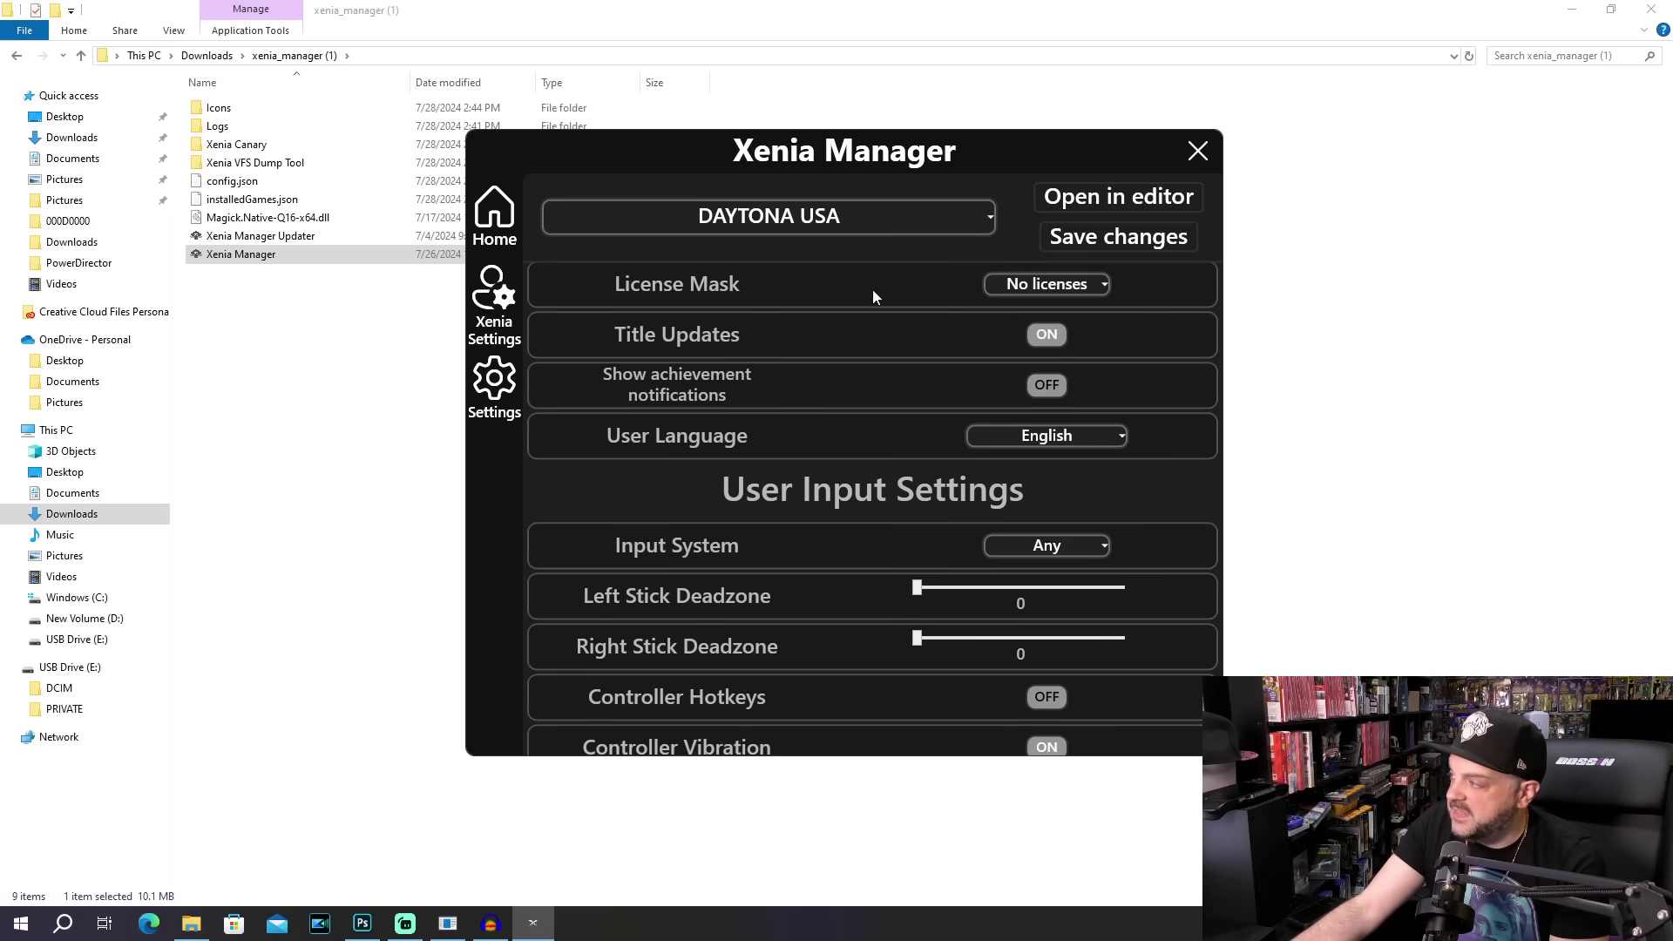
{"action": "left_click", "coordinate": [1041, 288]}
{"action": "left_click", "coordinate": [1043, 331]}
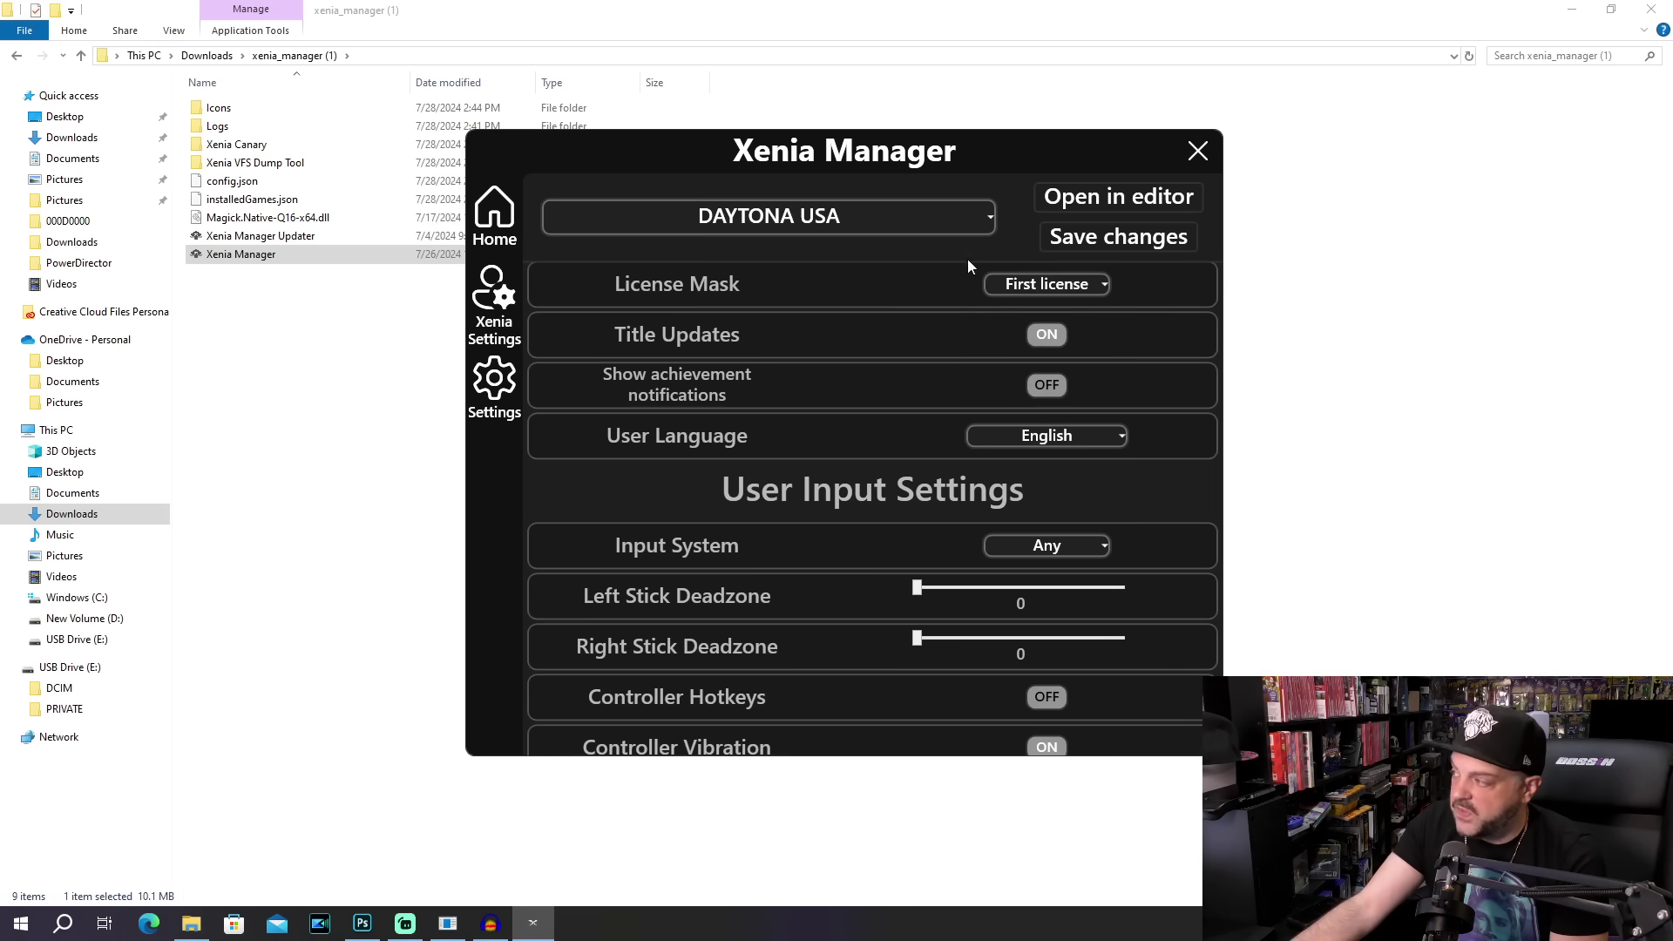
{"action": "left_click", "coordinate": [1064, 247]}
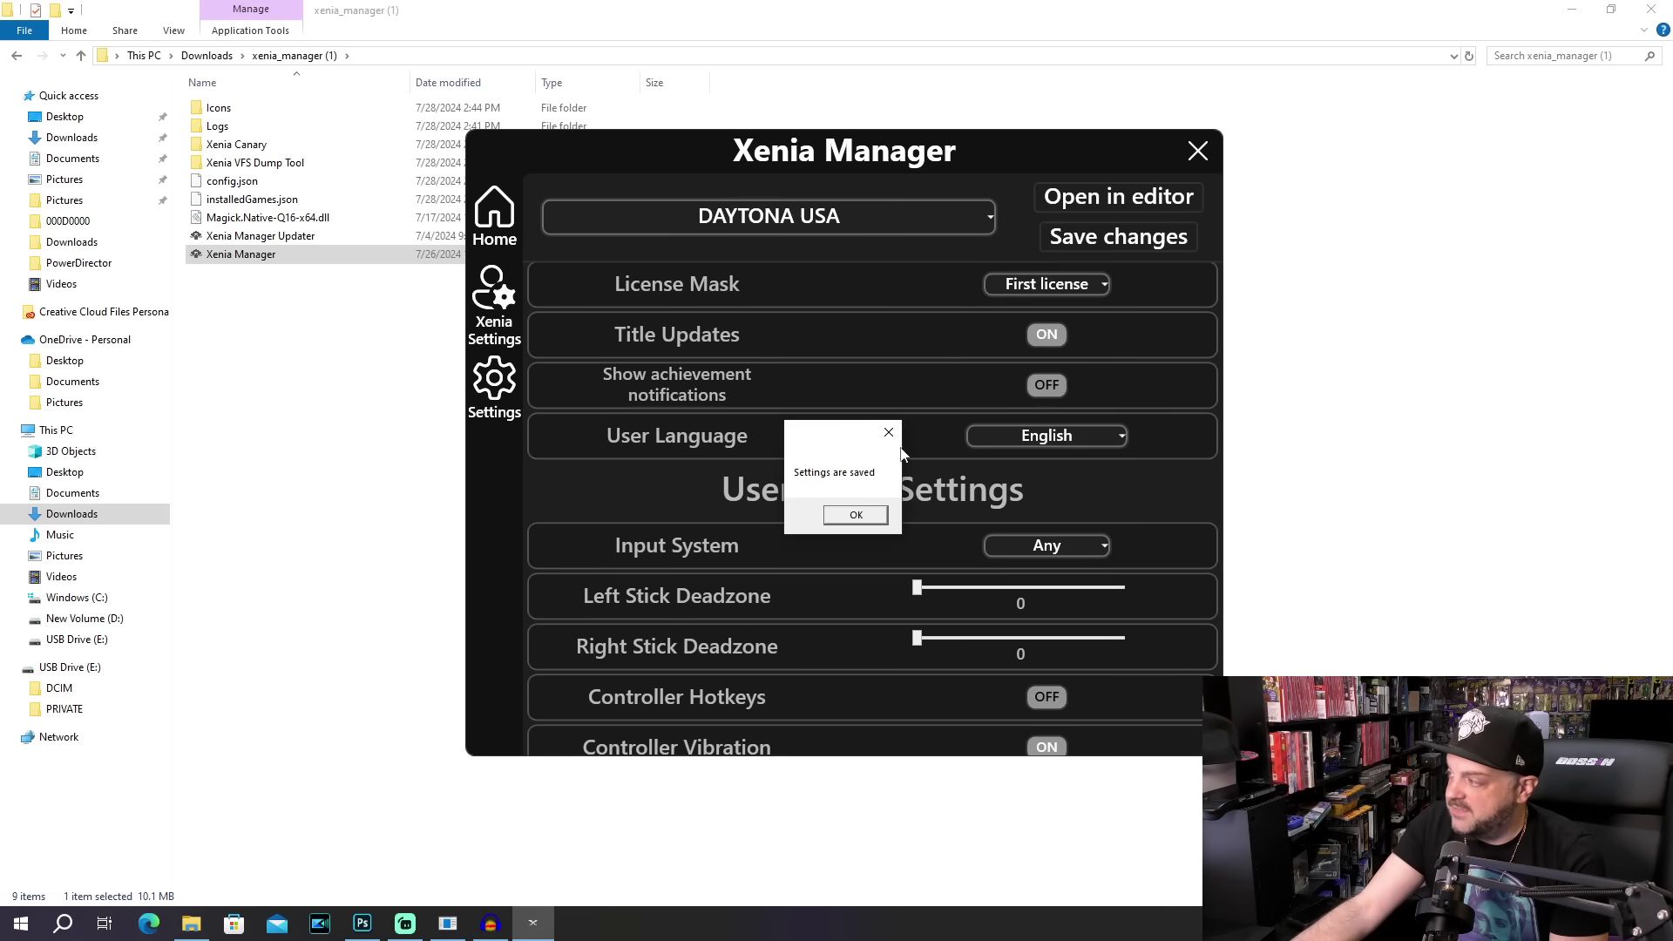
{"action": "left_click", "coordinate": [854, 515]}
Bring up the Earthworm Jim HD profile's License Mask choices, then launch Daytona USA.
{"action": "left_click", "coordinate": [779, 218]}
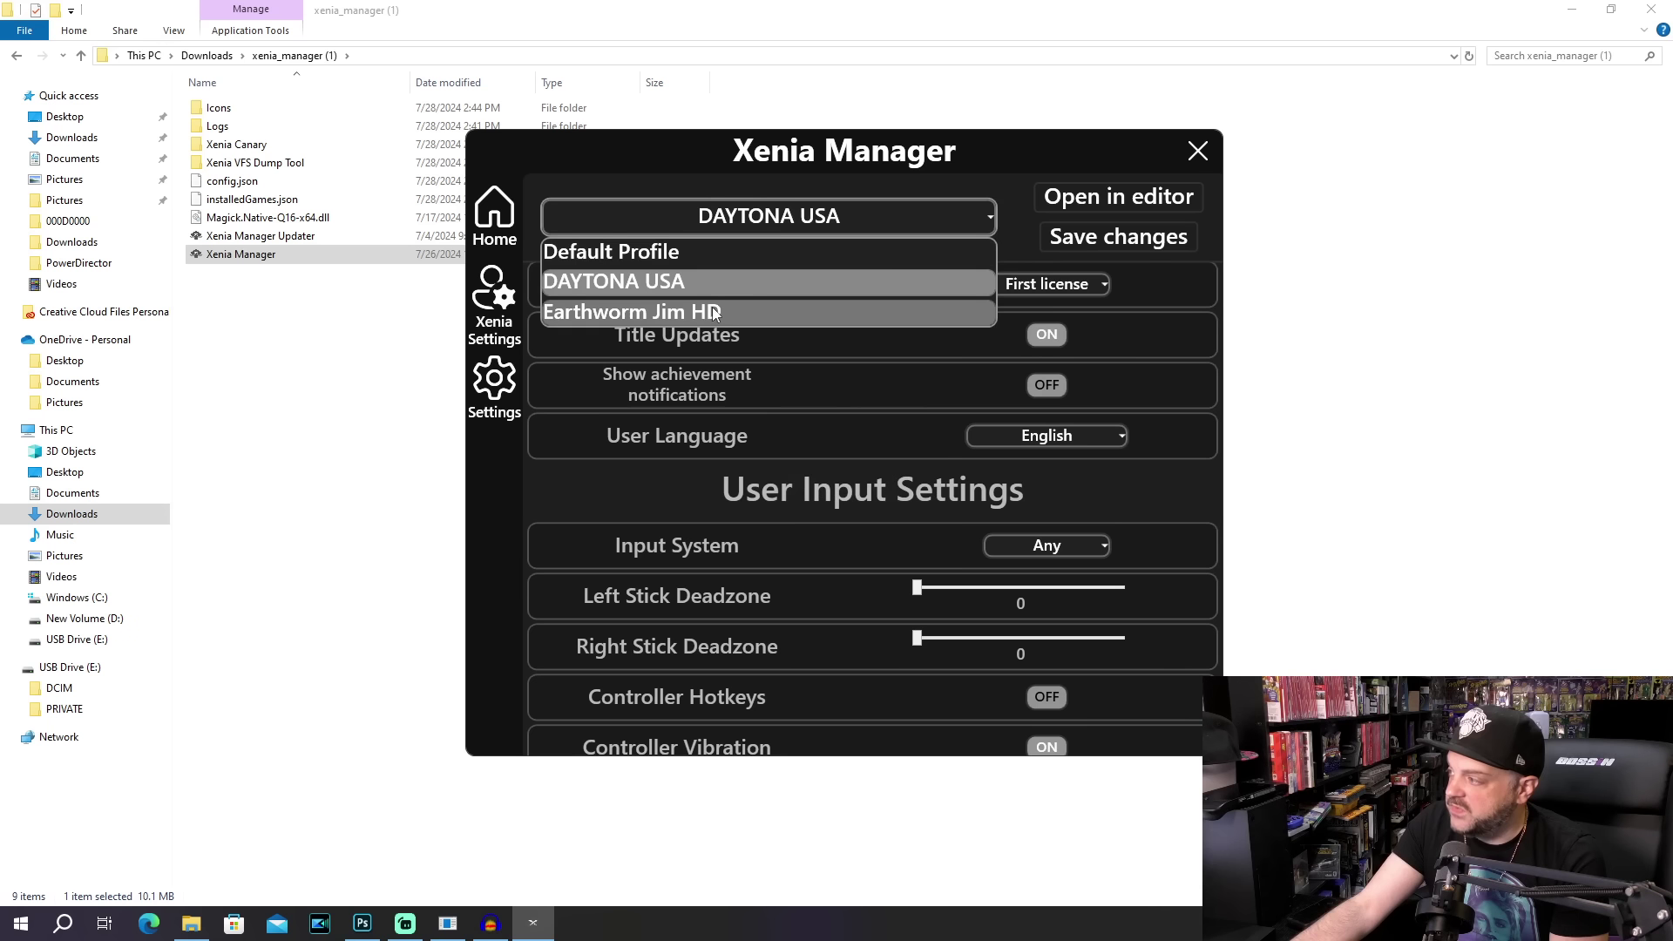
{"action": "left_click", "coordinate": [714, 312]}
{"action": "left_click", "coordinate": [1034, 284]}
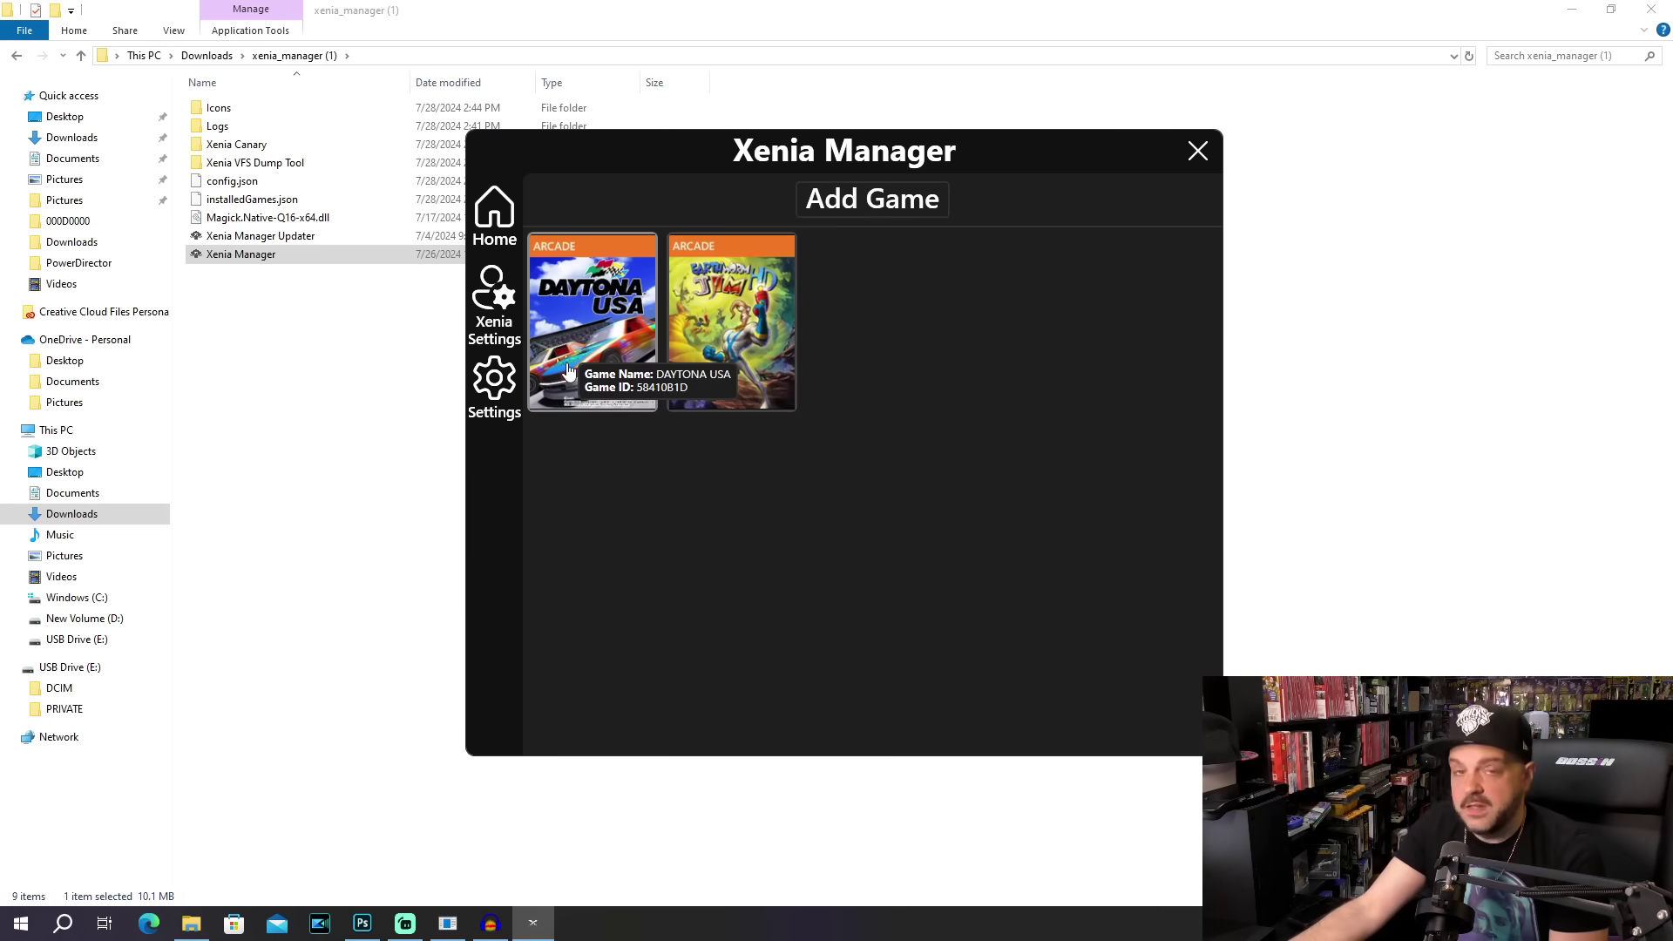
{"action": "left_click", "coordinate": [592, 335]}
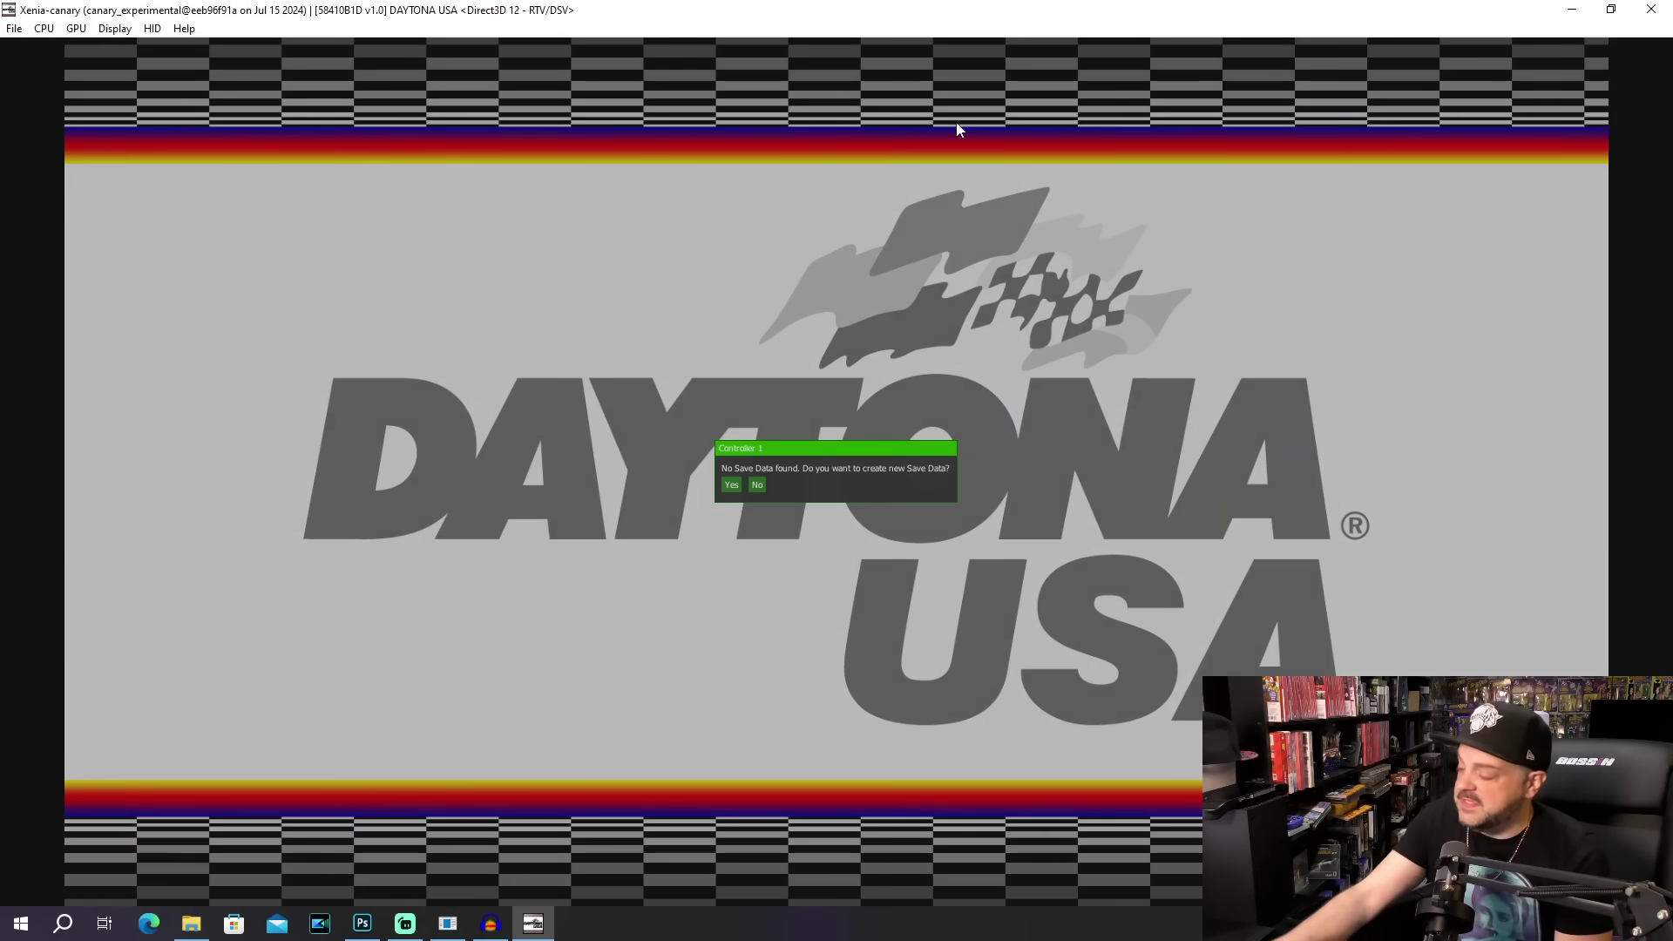
Accept creating new save data for Daytona USA.
{"action": "left_click", "coordinate": [724, 486]}
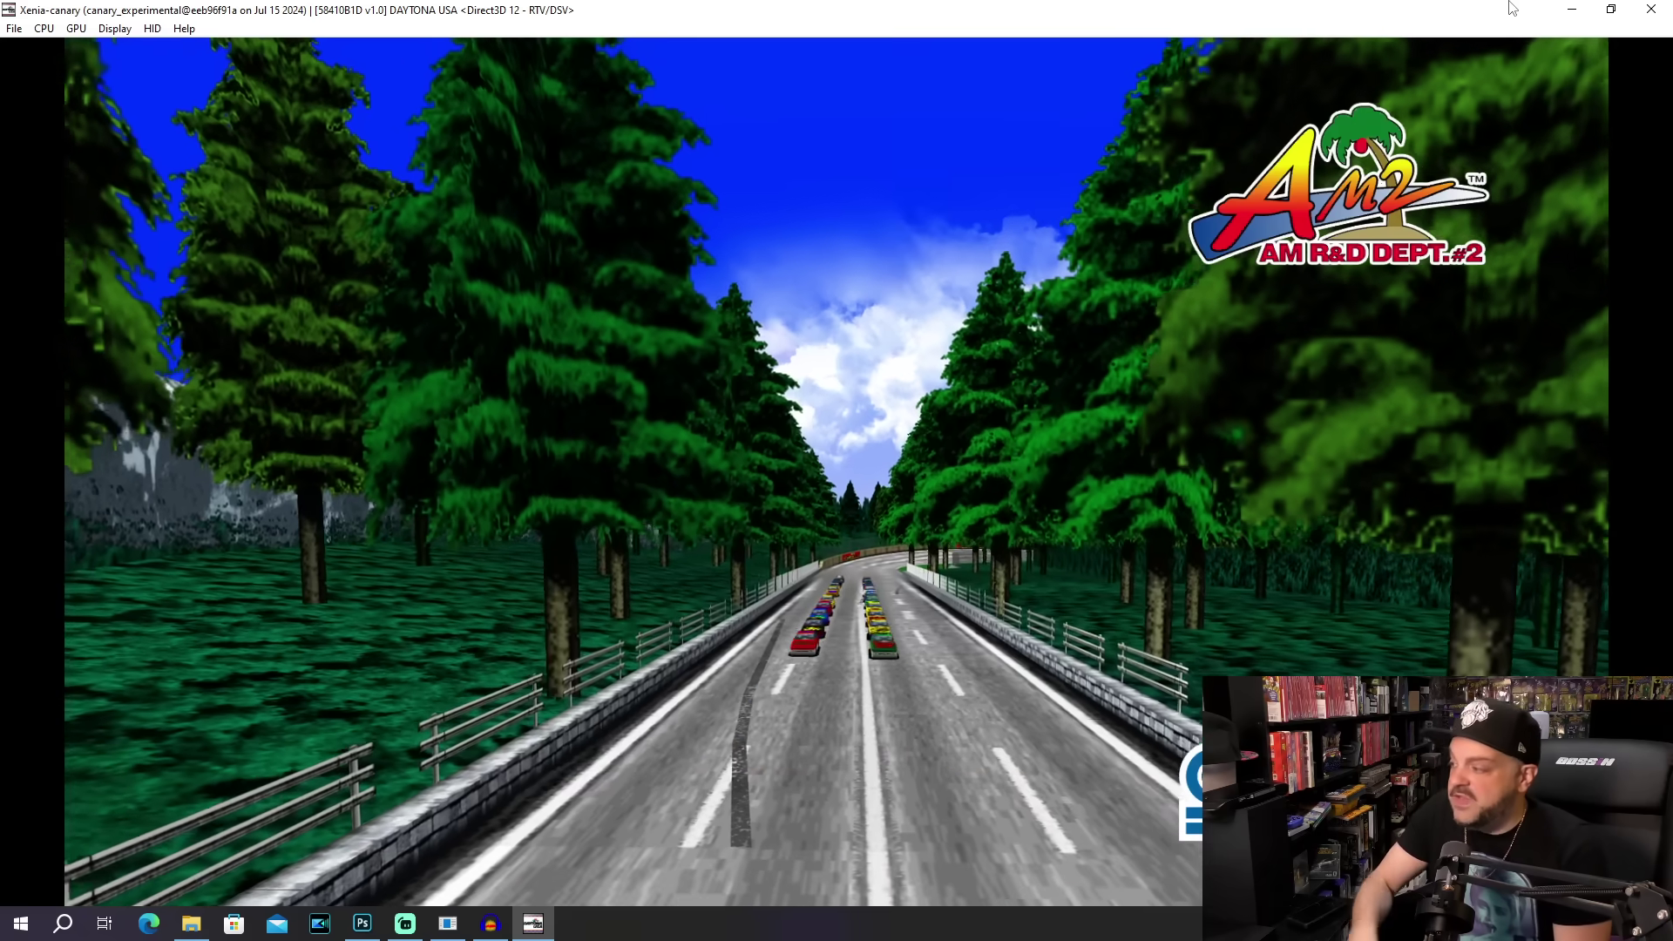
Skip the Daytona USA intro and enter ARCADE mode from the main menu.
{"action": "key", "text": "Return"}
{"action": "key", "text": "Down"}
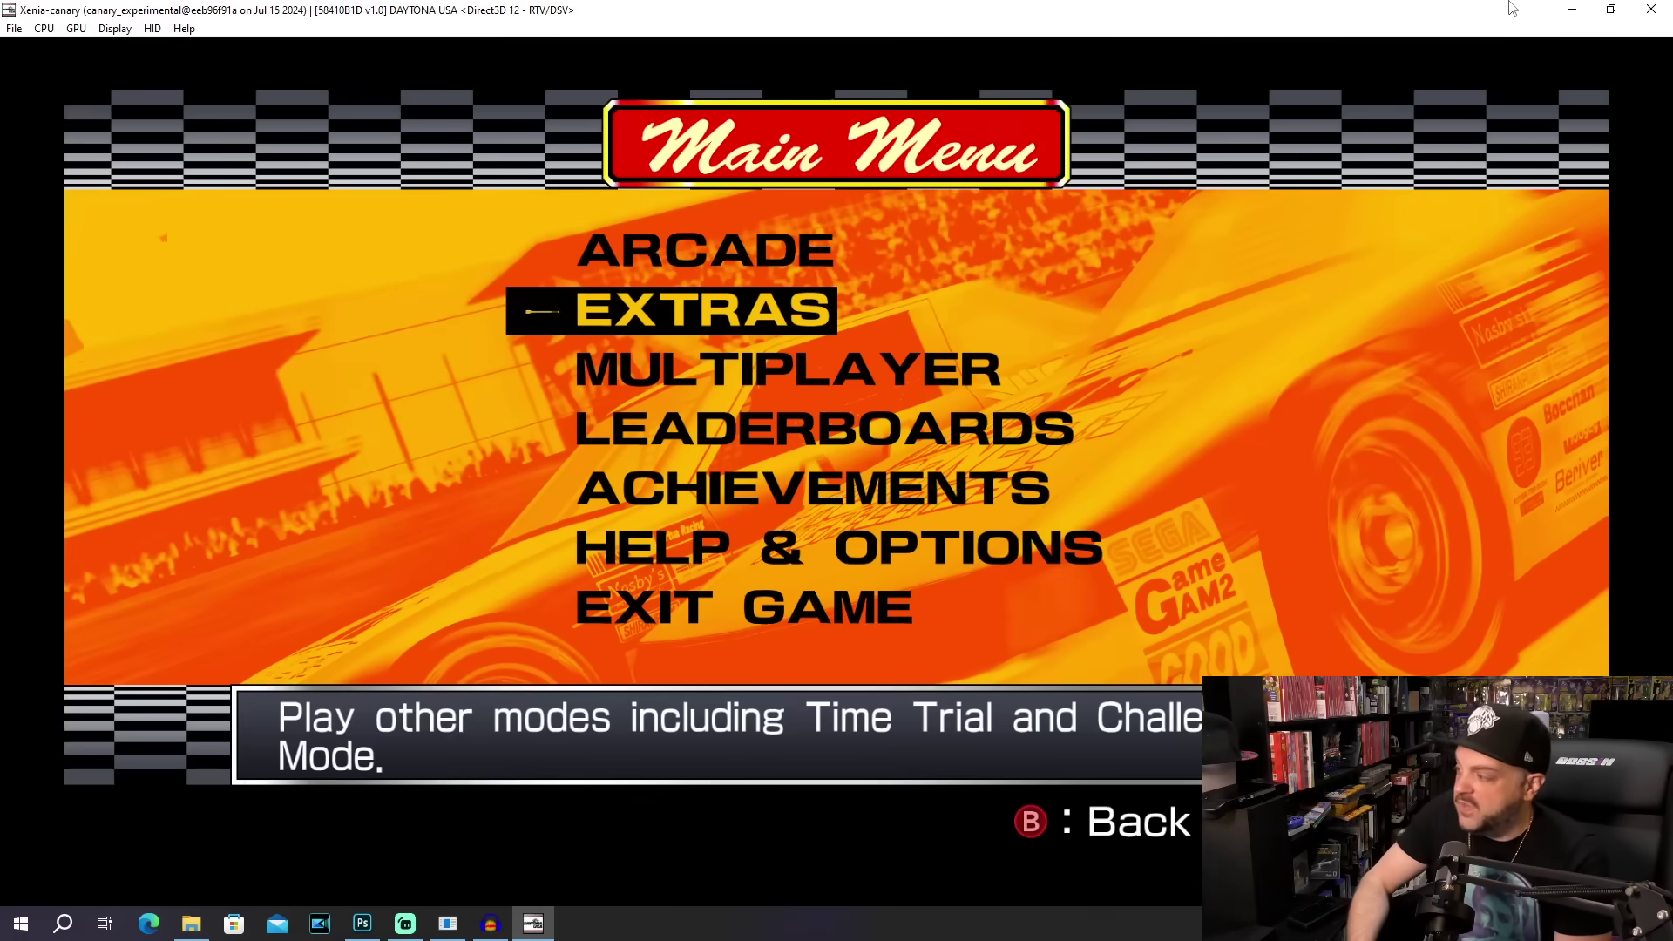
{"action": "key", "text": "Up"}
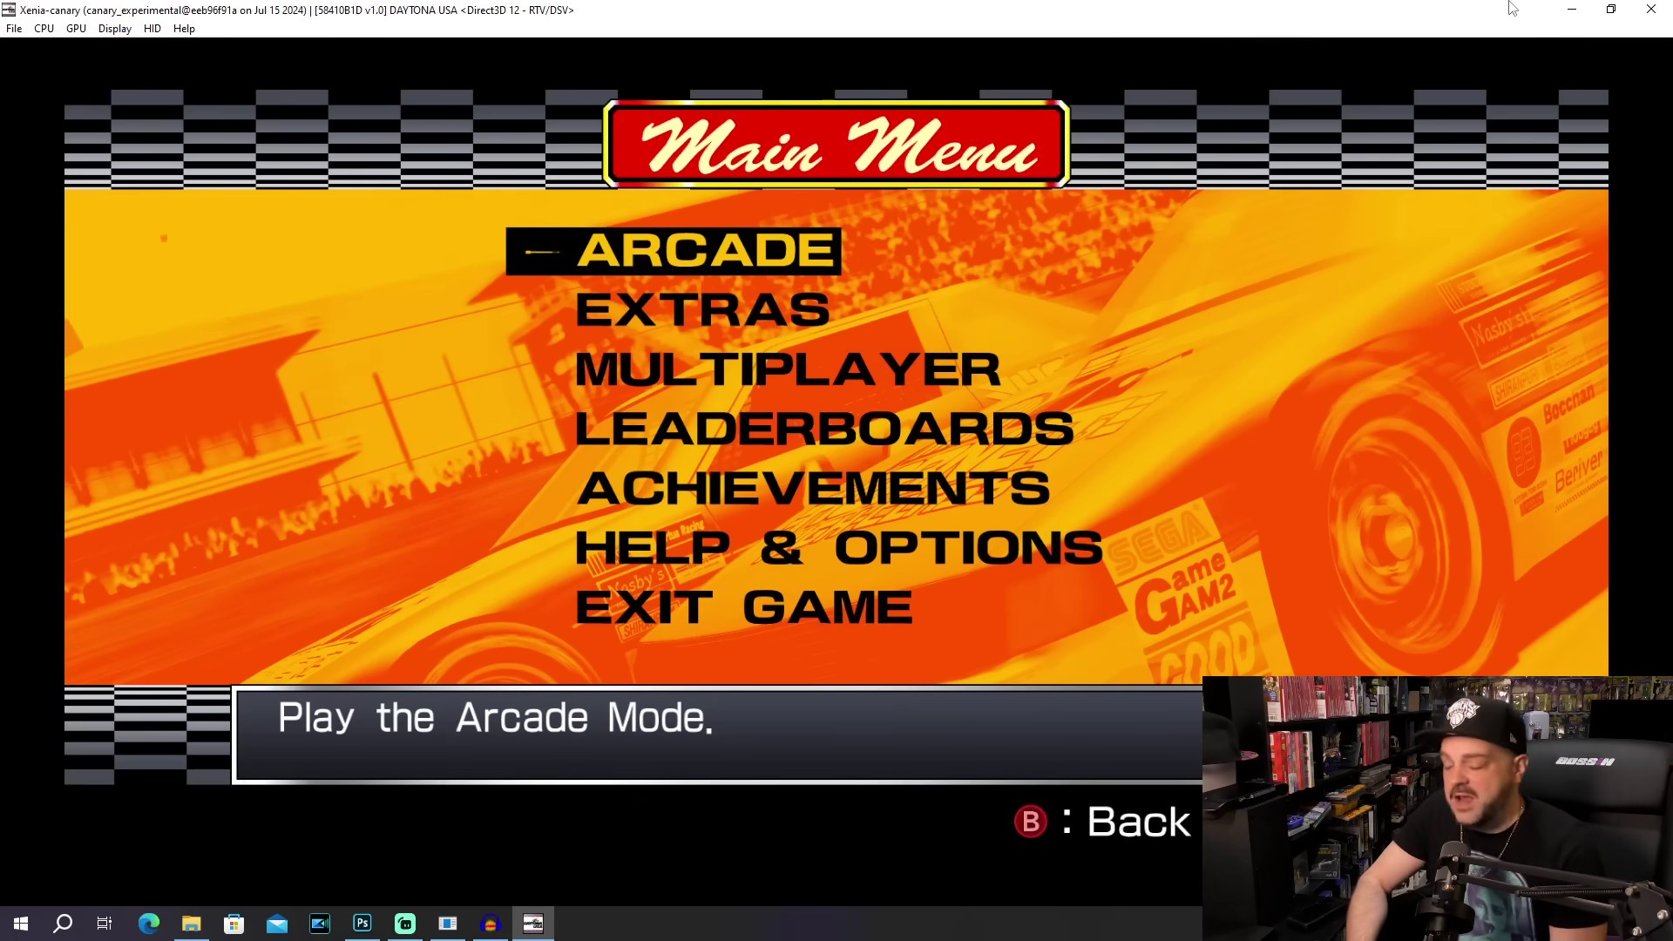
{"action": "key", "text": "Return"}
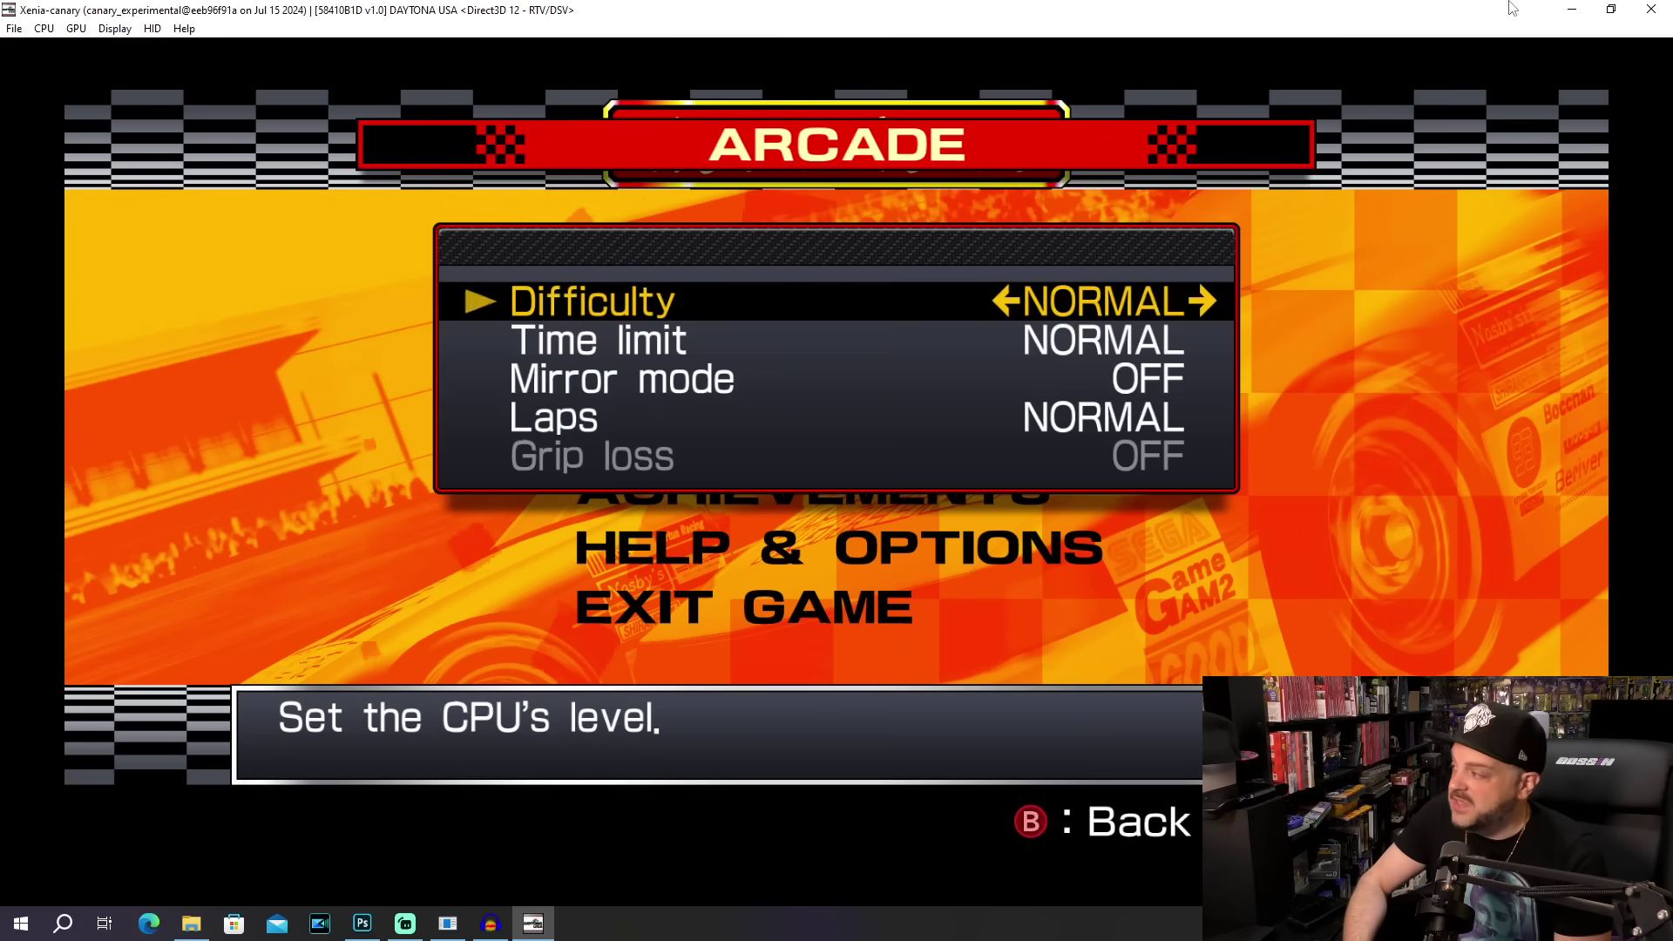
Confirm the Arcade settings, race with the Automatic car, pause, then close the emulator window.
{"action": "key", "text": "Down"}
{"action": "key", "text": "Down"}
{"action": "key", "text": "Return"}
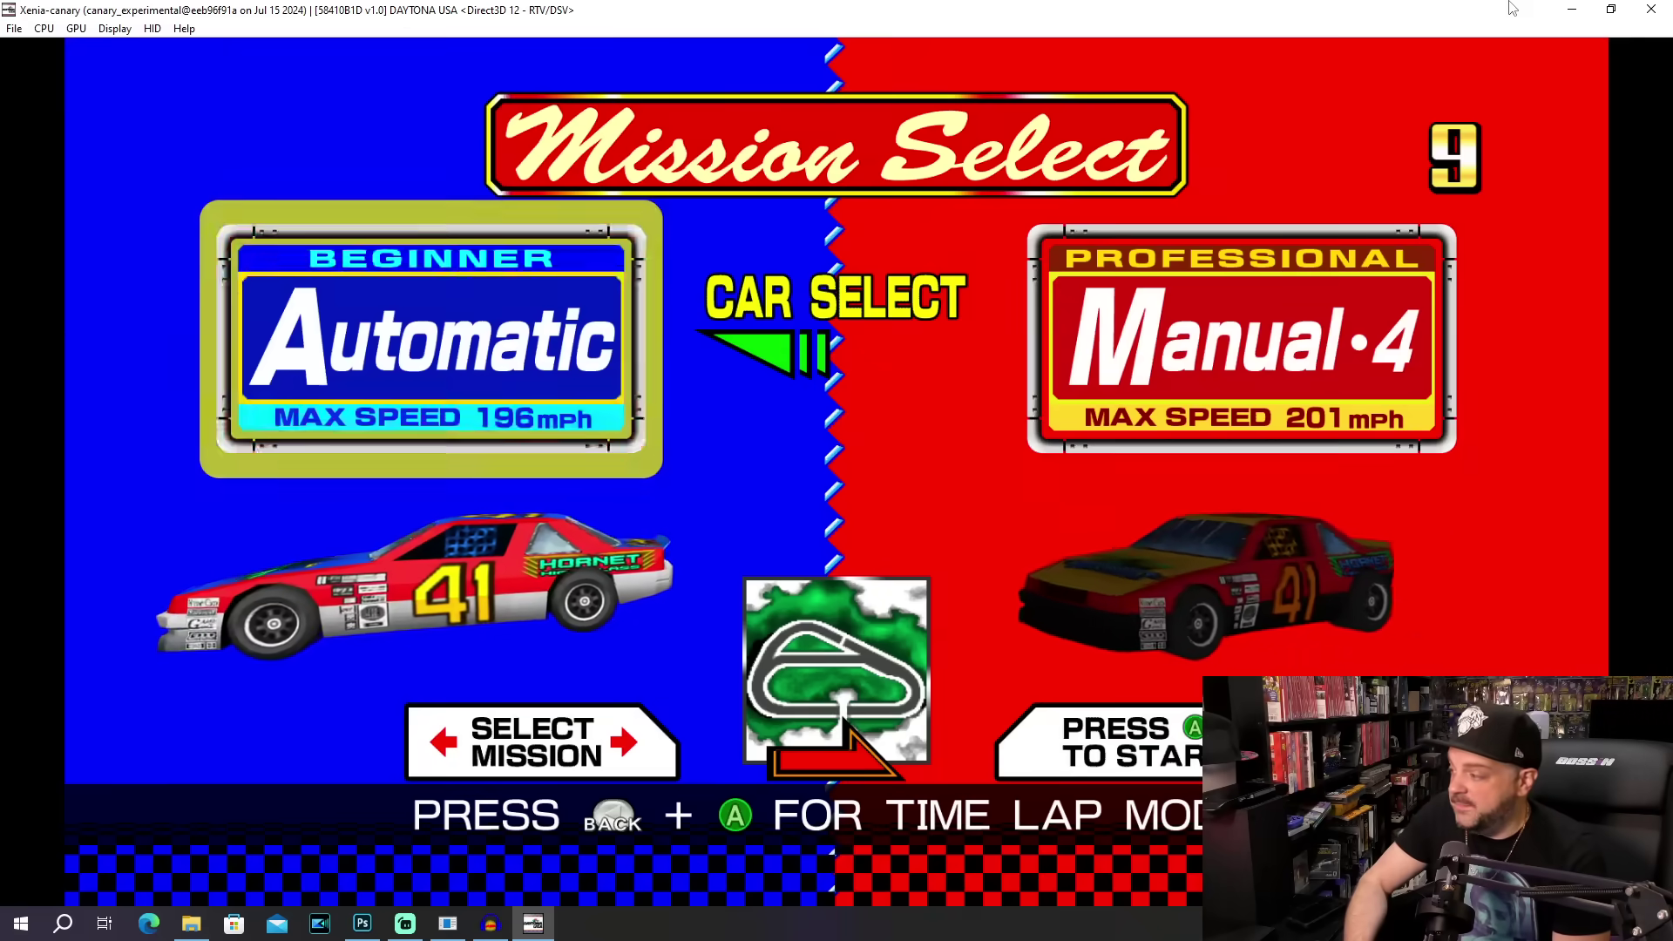
{"action": "key", "text": "Return"}
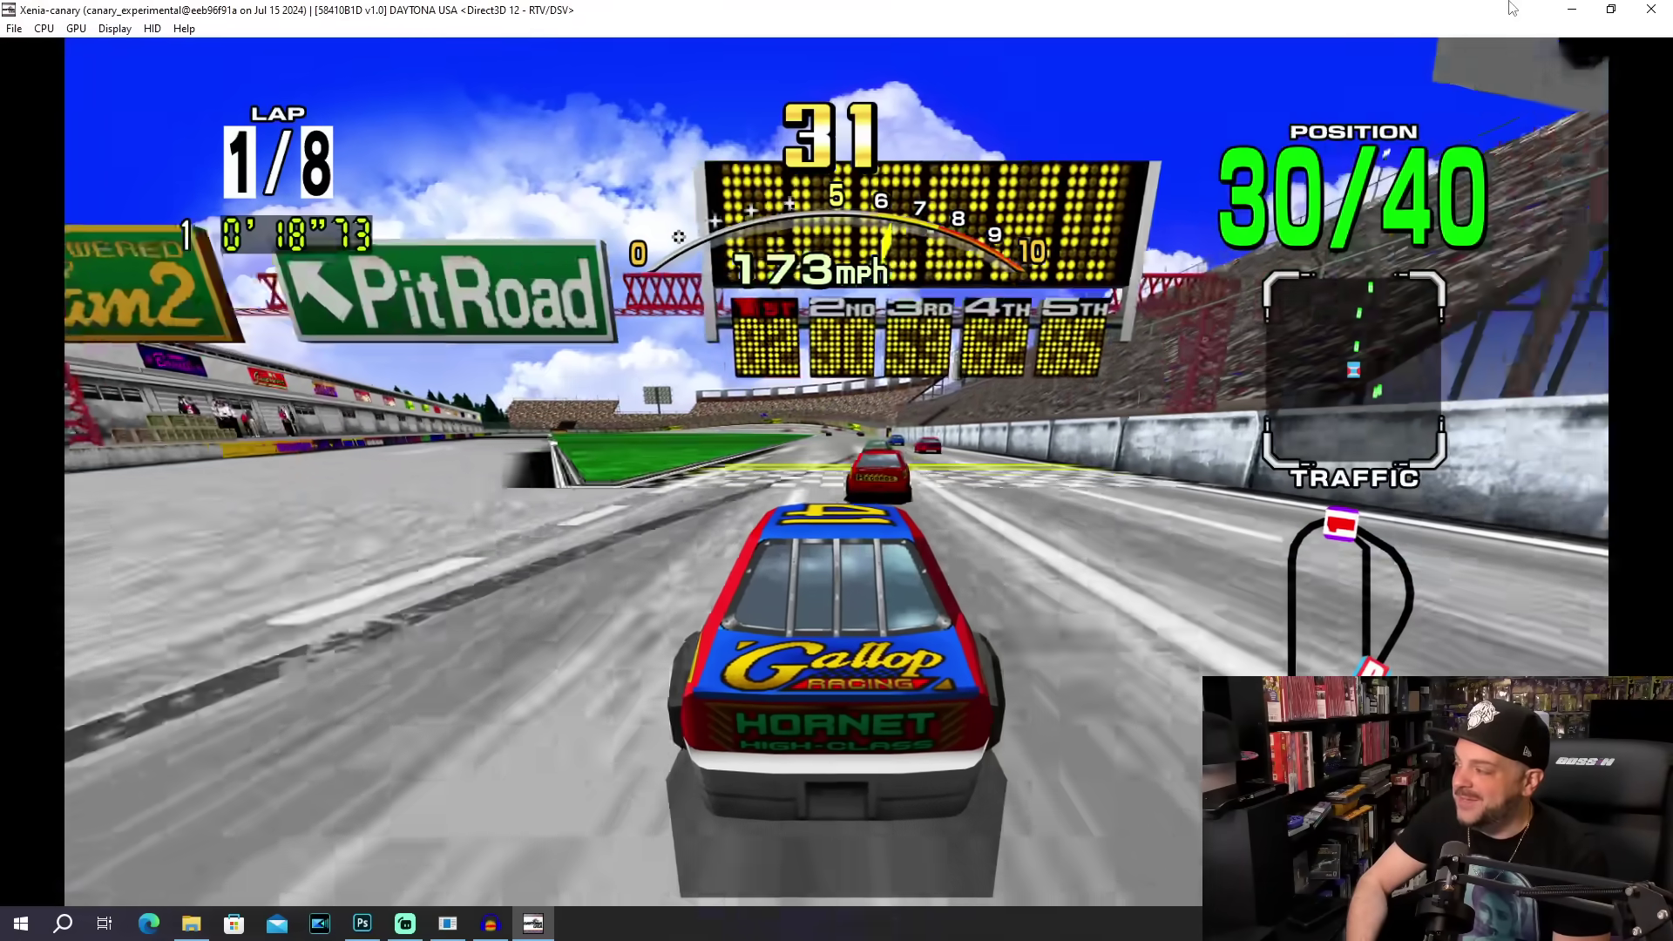
{"action": "key", "text": "Escape"}
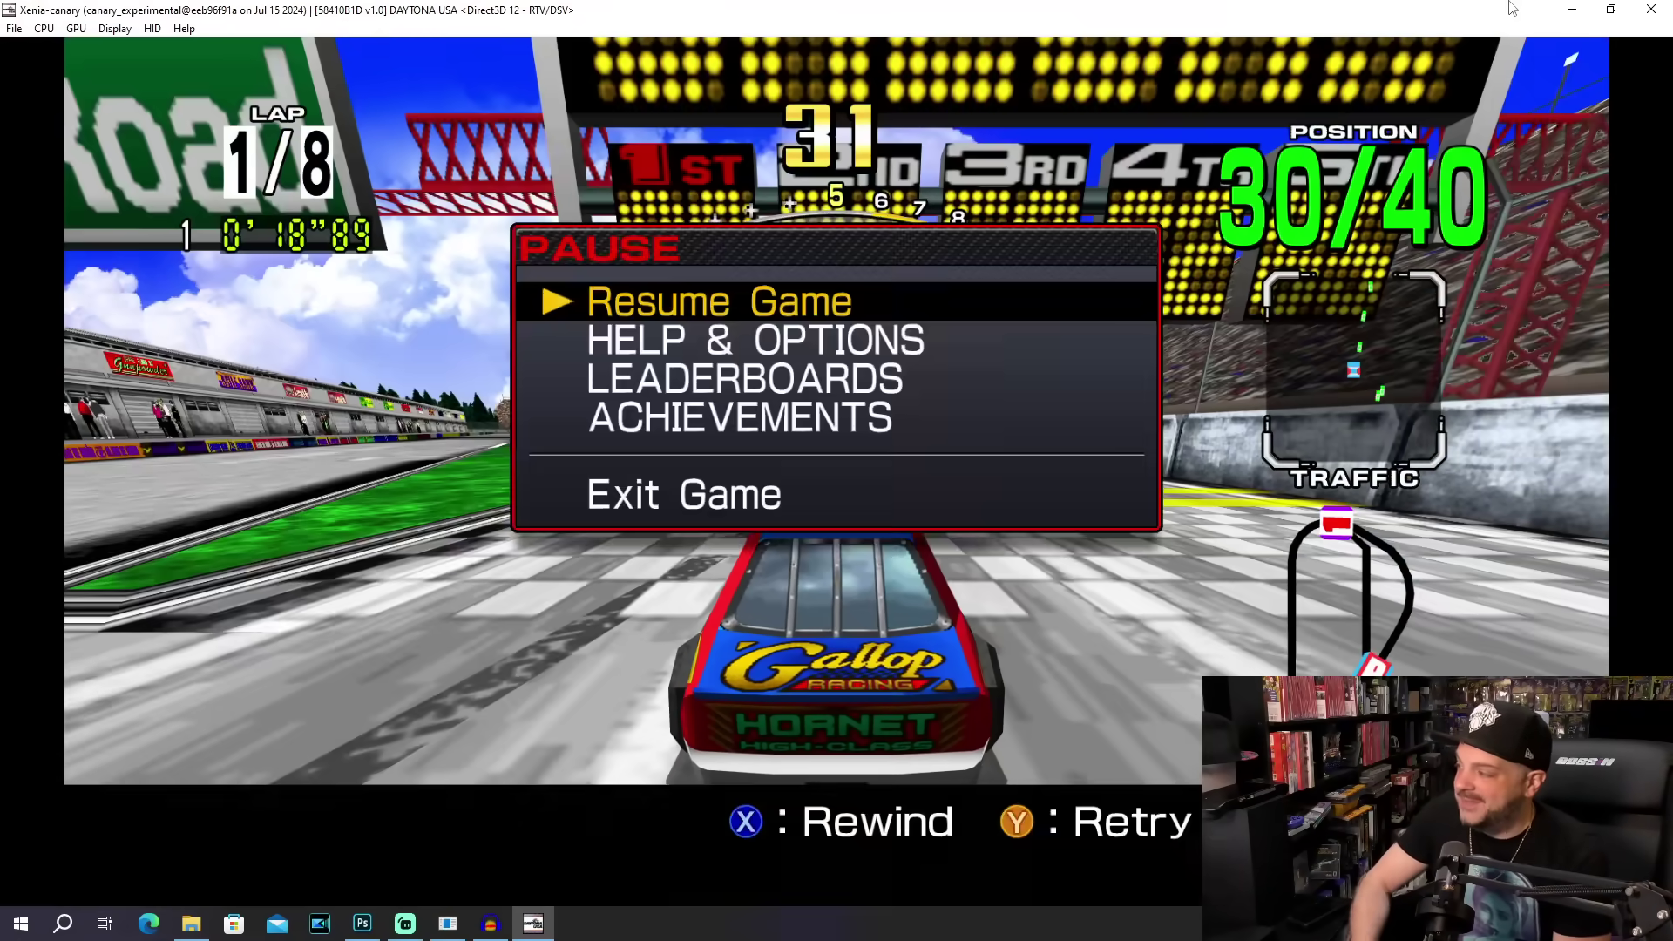
{"action": "left_click", "coordinate": [1661, 11]}
Run Earthworm Jim HD maximized, reach and browse its main menu, then close its window.
{"action": "left_click", "coordinate": [780, 370]}
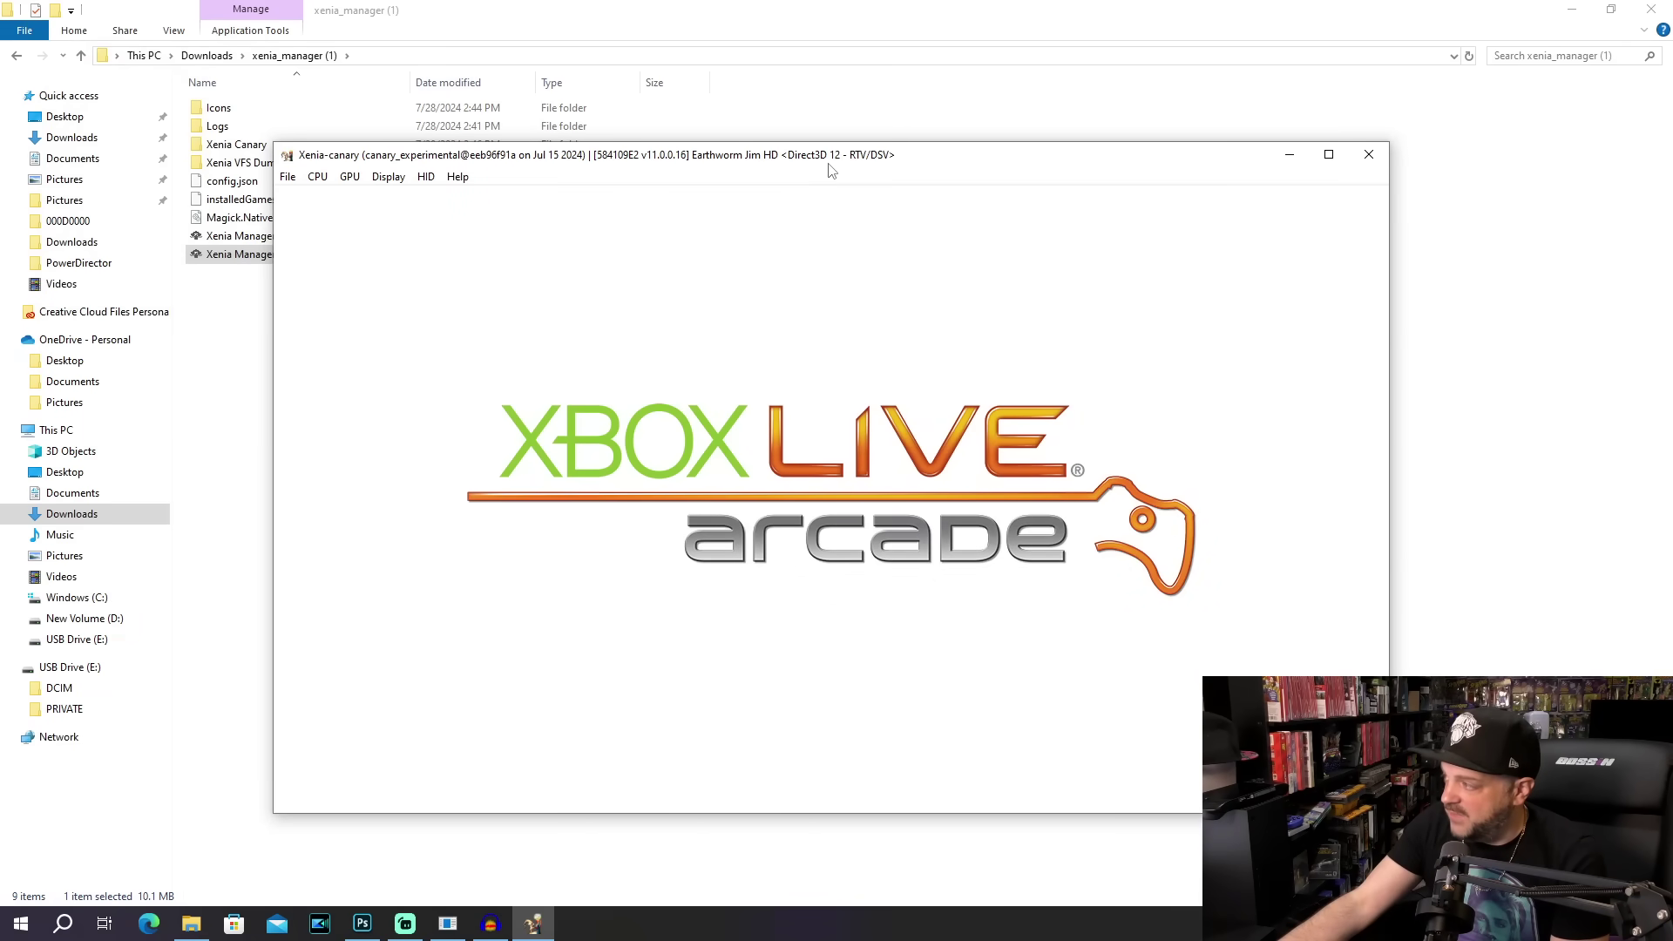
{"action": "double_click", "coordinate": [828, 159]}
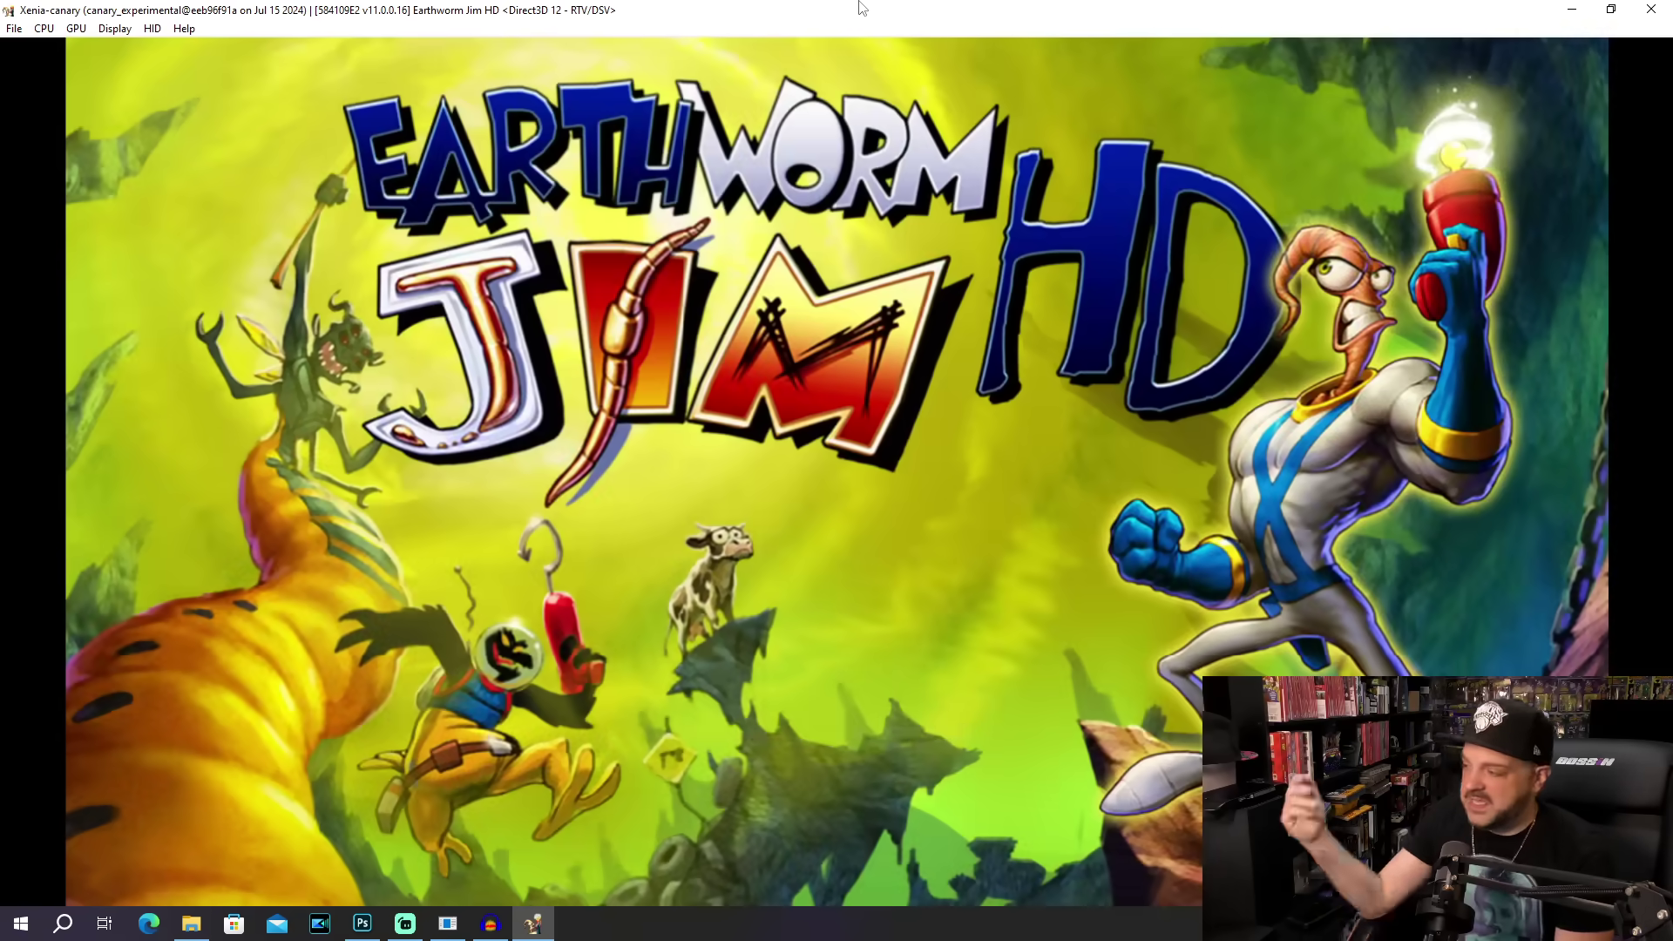
{"action": "key", "text": "Return"}
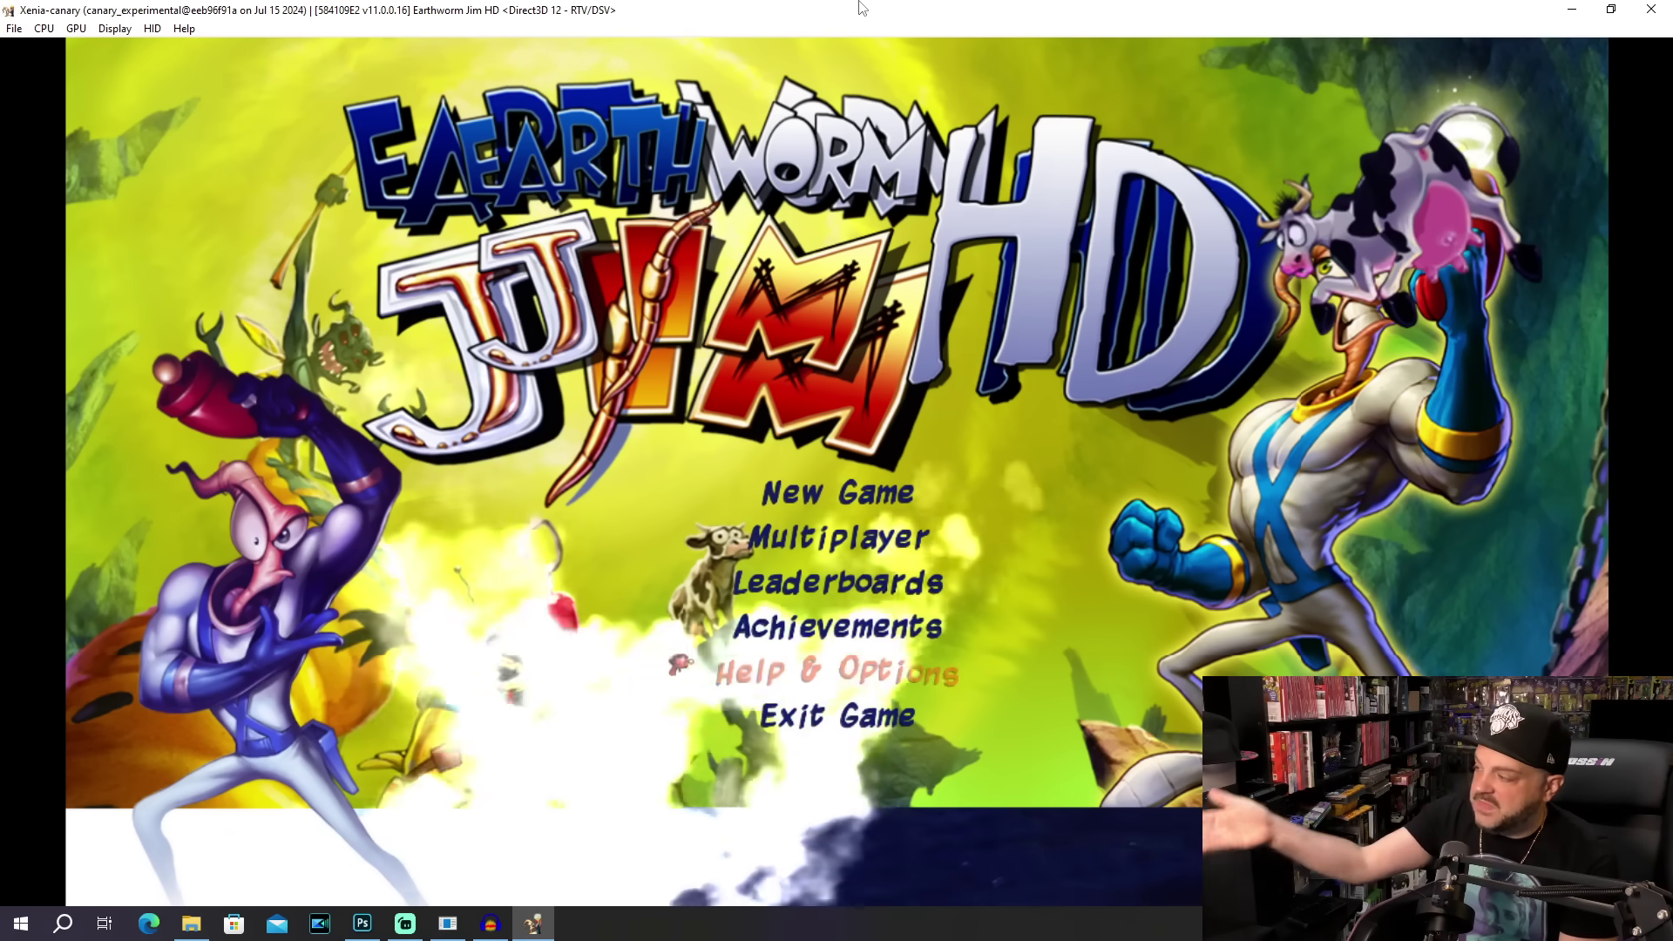
{"action": "key", "text": "Down"}
{"action": "key", "text": "Up"}
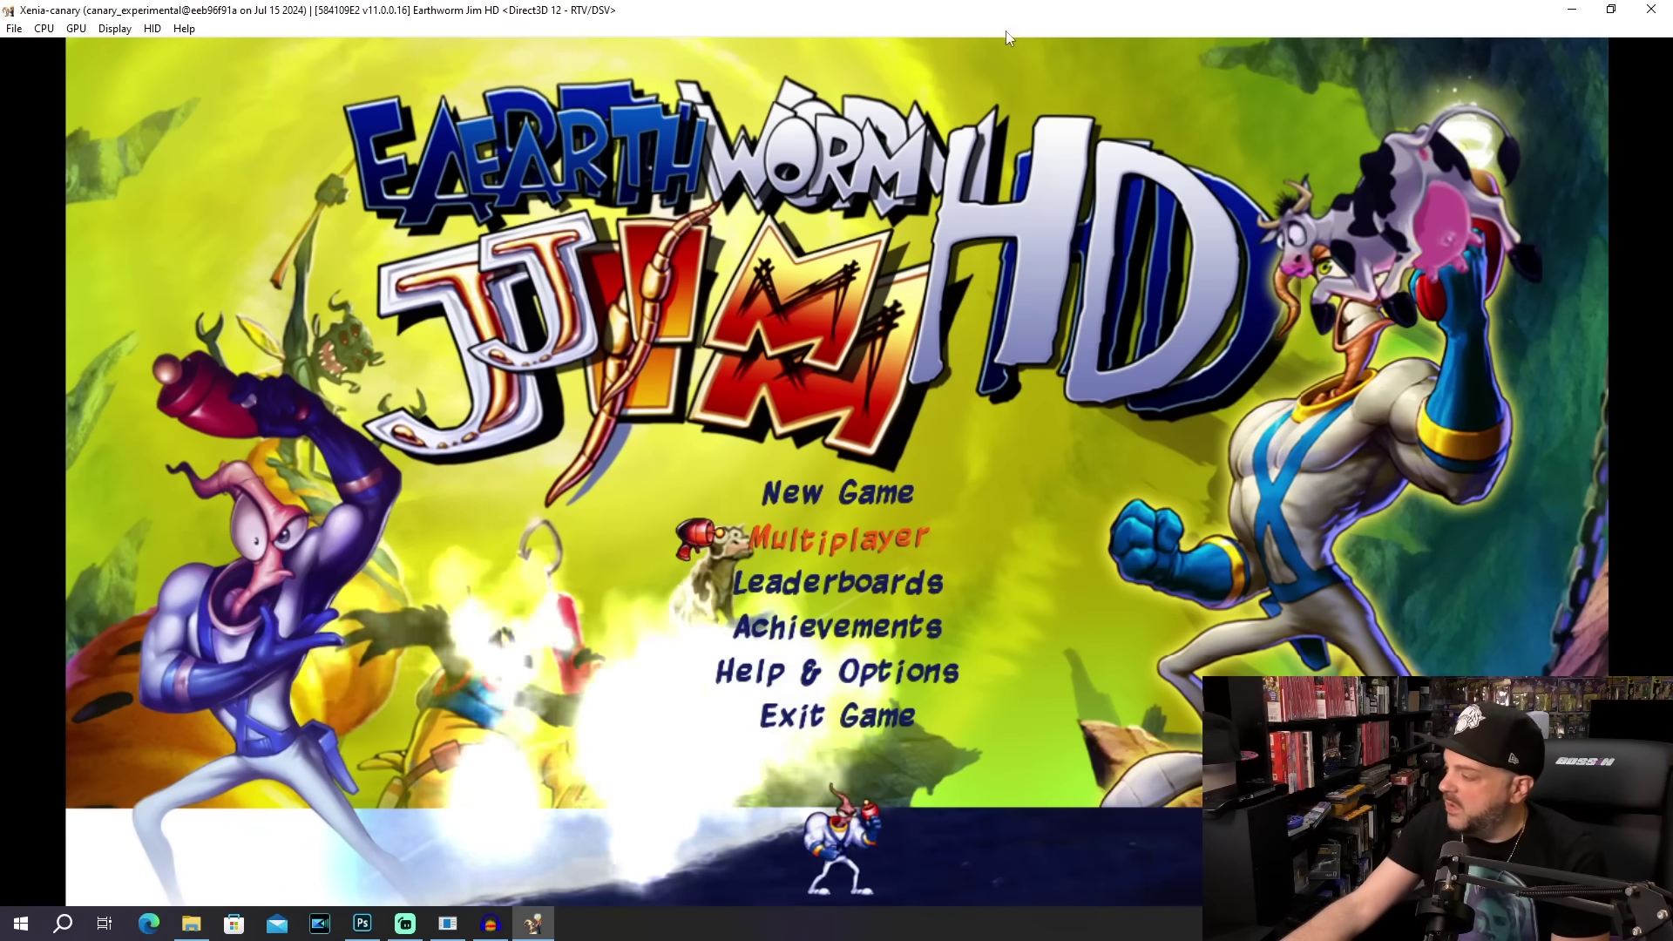
{"action": "left_click", "coordinate": [1651, 8]}
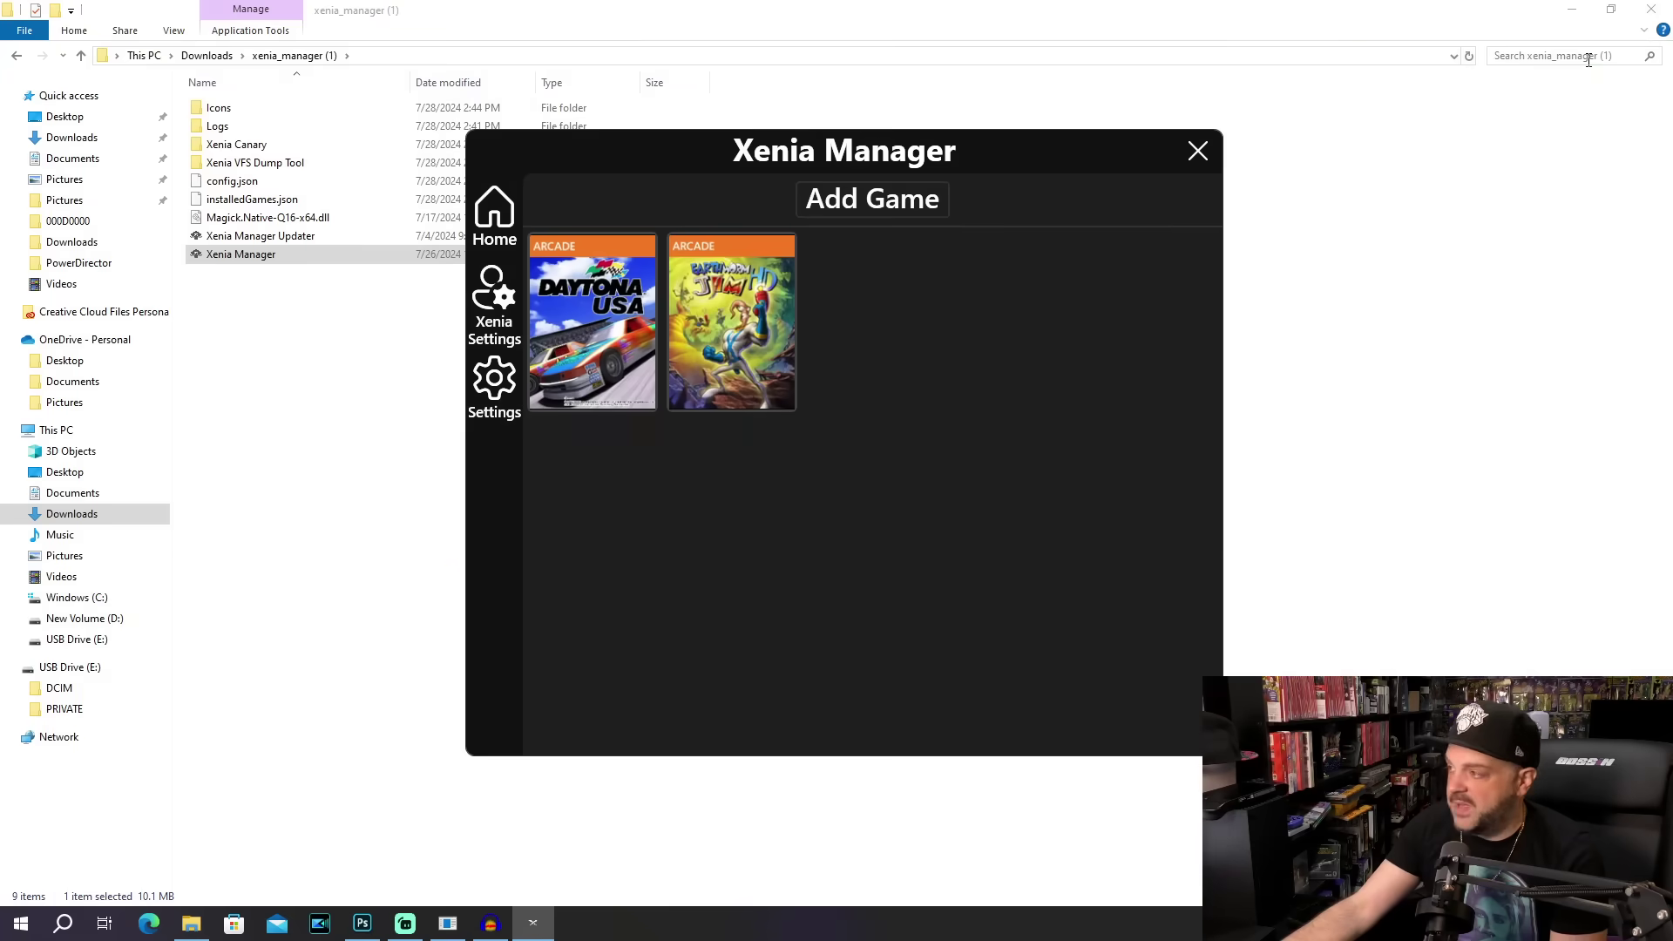